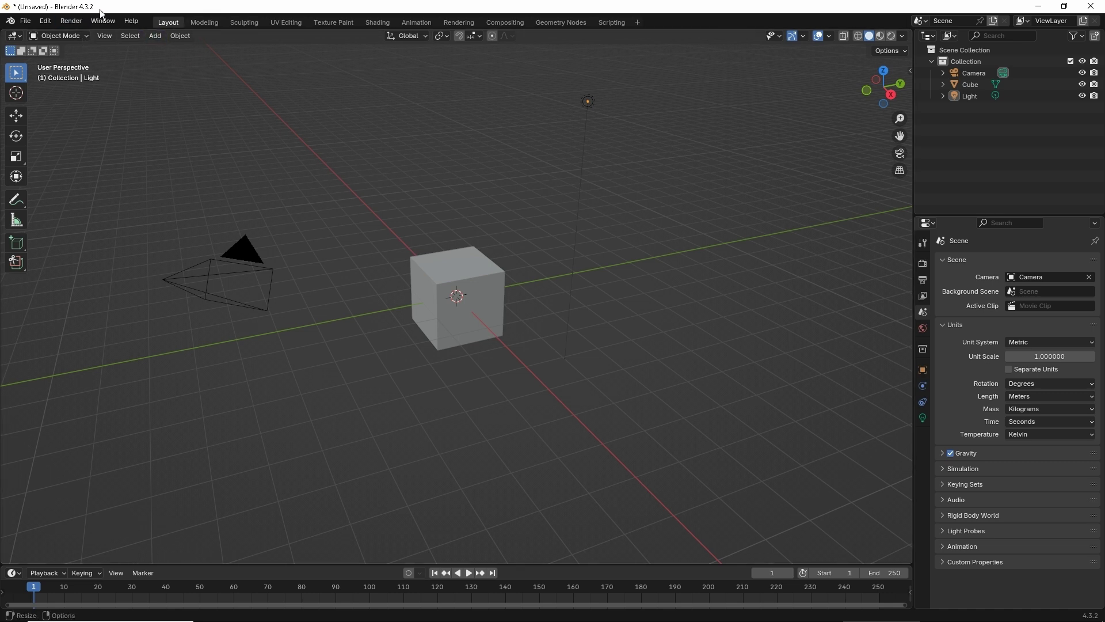
- Set the scene's unit scale to 0.001 and its length unit to Millimeters
scroll(605, 239, down, 2)
middle_drag(604, 240, 647, 269)
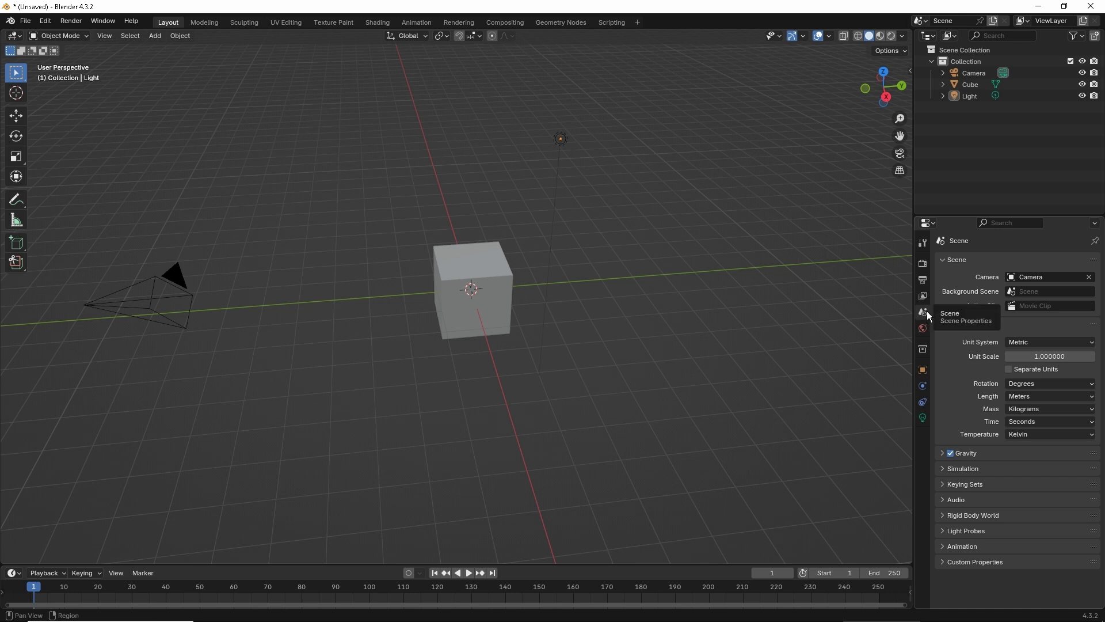
click(1033, 356)
click(989, 357)
click(1065, 355)
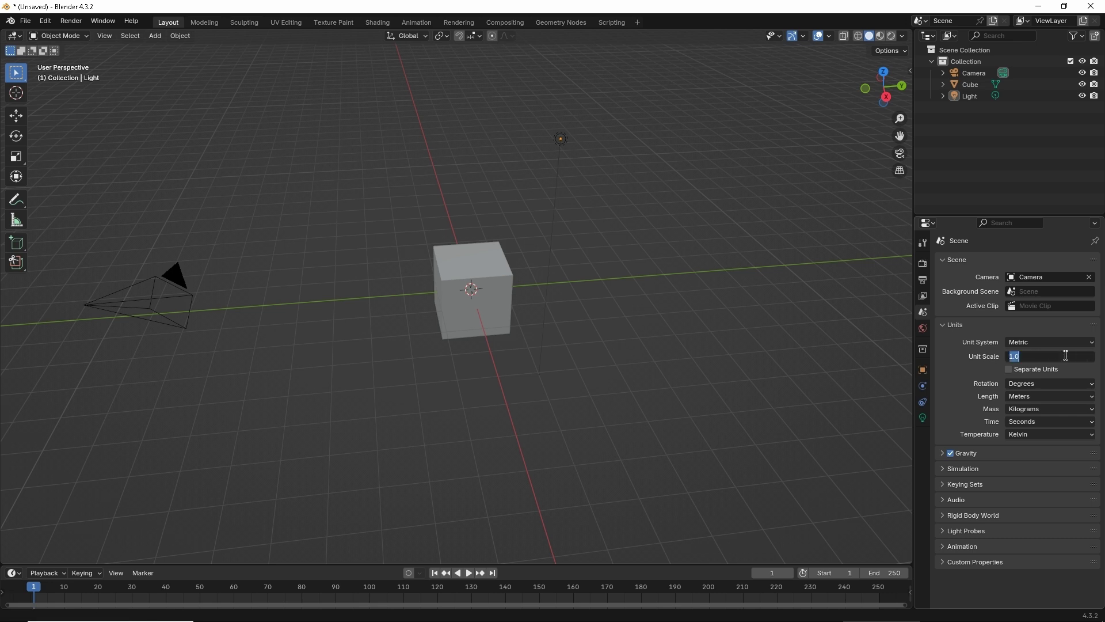
text(0.001)
key(Return)
click(1032, 395)
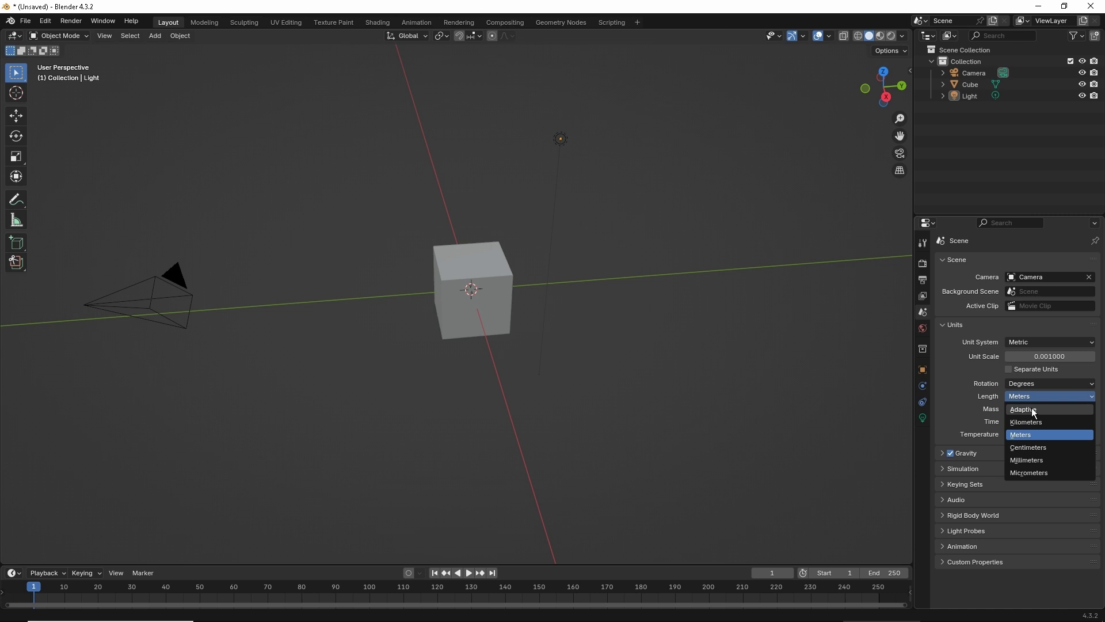
click(1027, 461)
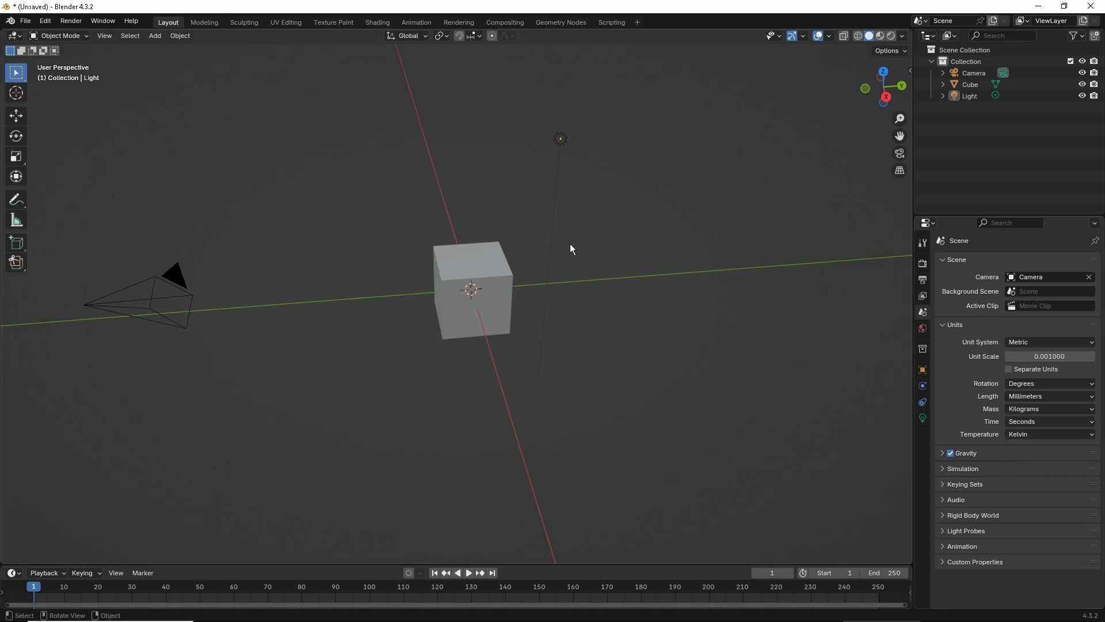
- Set the viewport overlay grid scale to 0.001 to match the new scene units
click(829, 35)
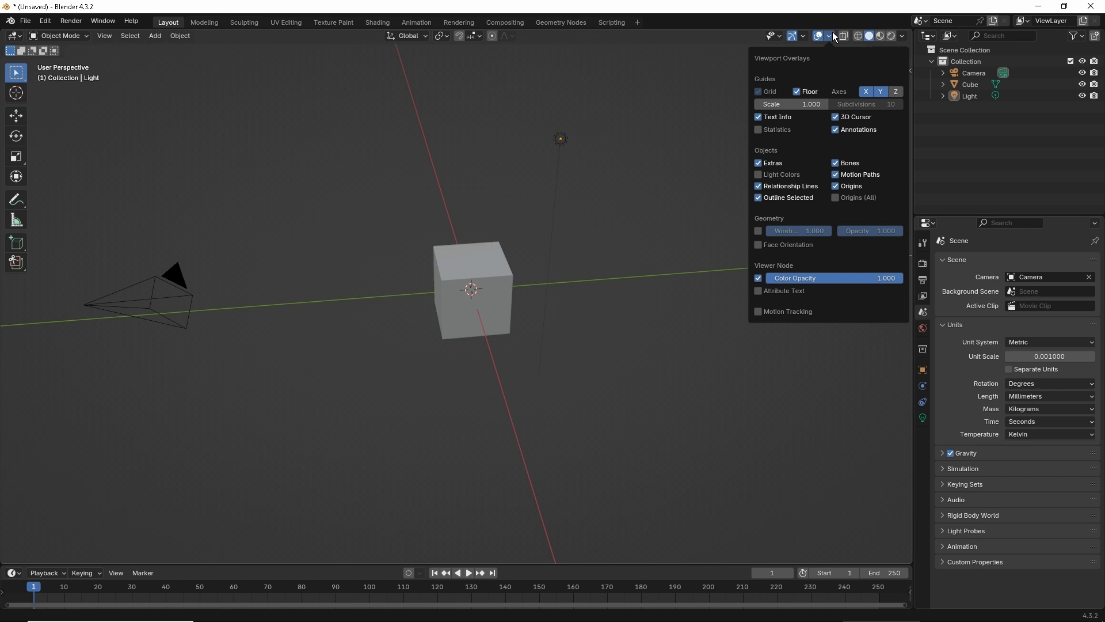
click(797, 105)
text(0.001)
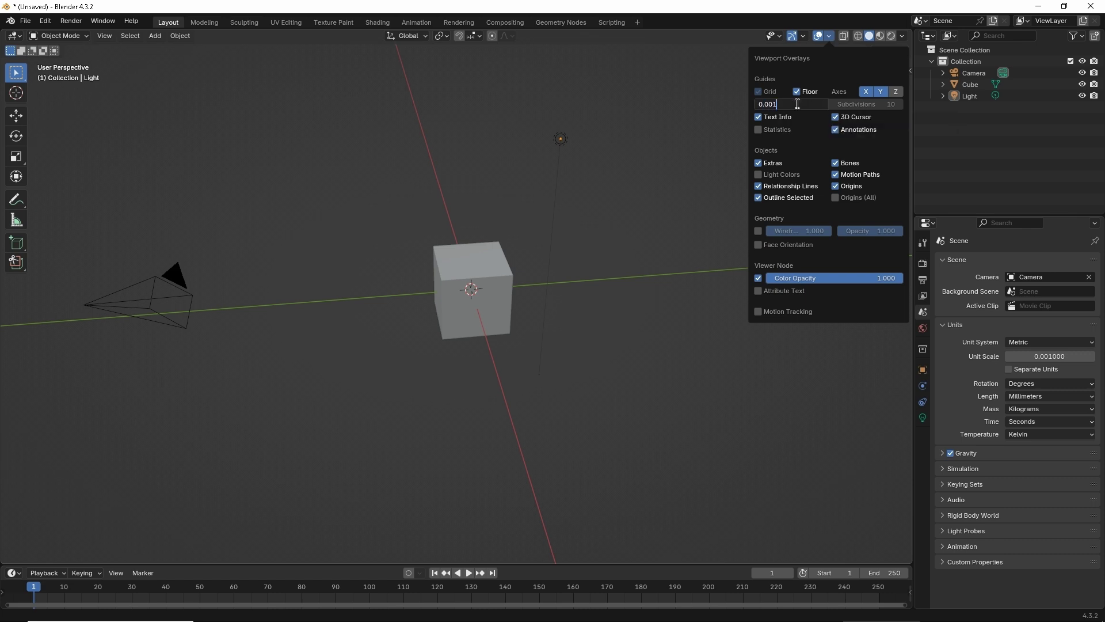
key(Return)
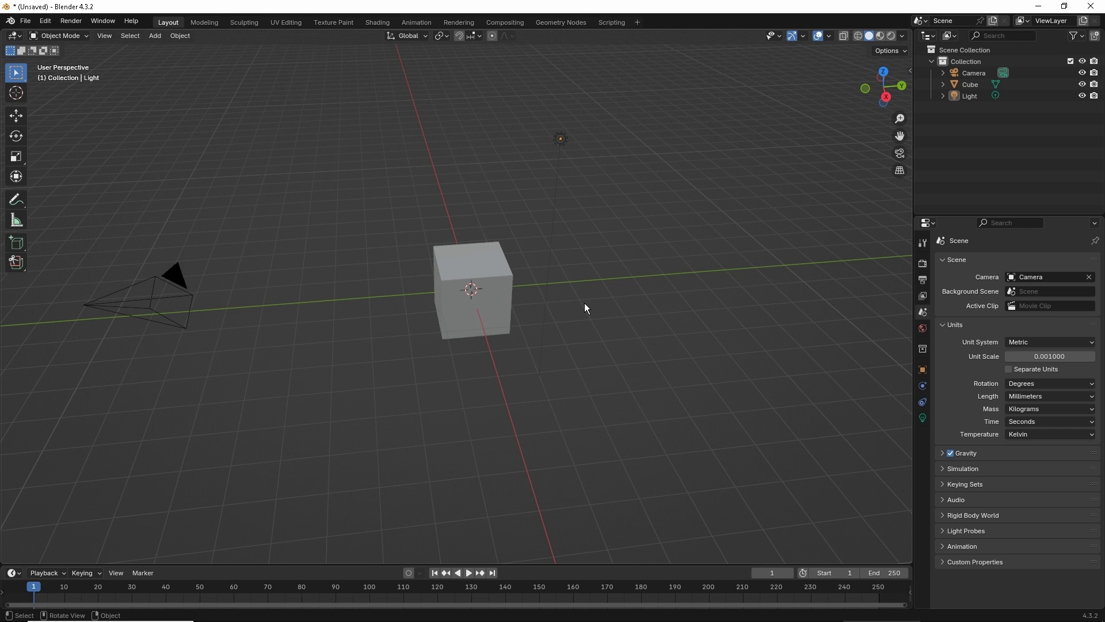
middle_drag(539, 183, 518, 380)
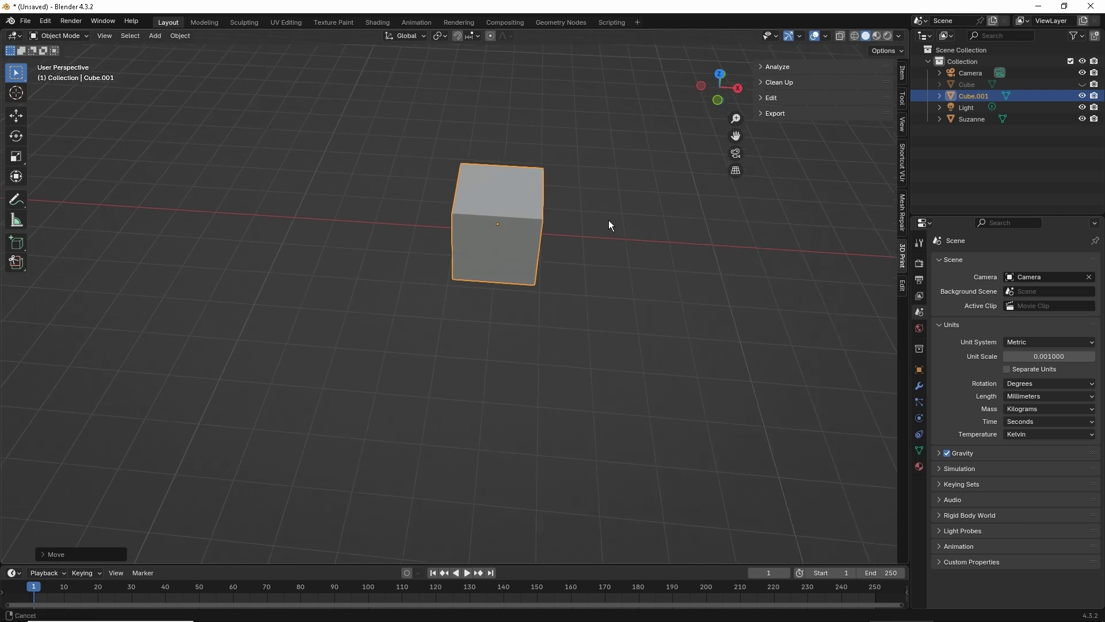
- Measure one edge of the cube with the Measure tool in the top orthographic view
click(591, 277)
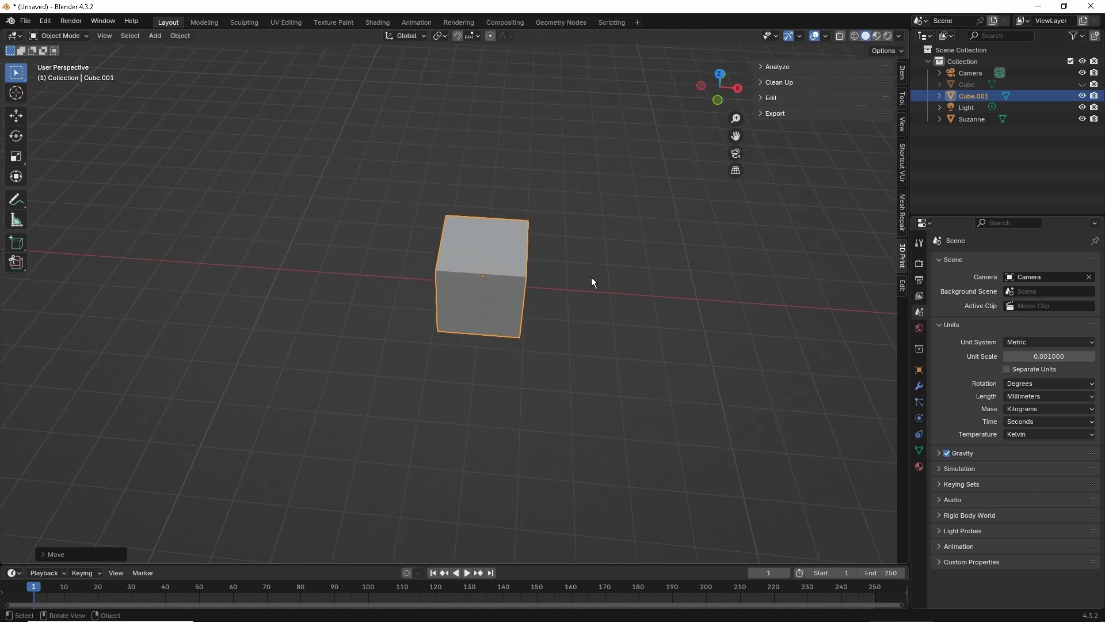
shift+middle_drag(597, 288, 599, 292)
scroll(599, 292, up, 1)
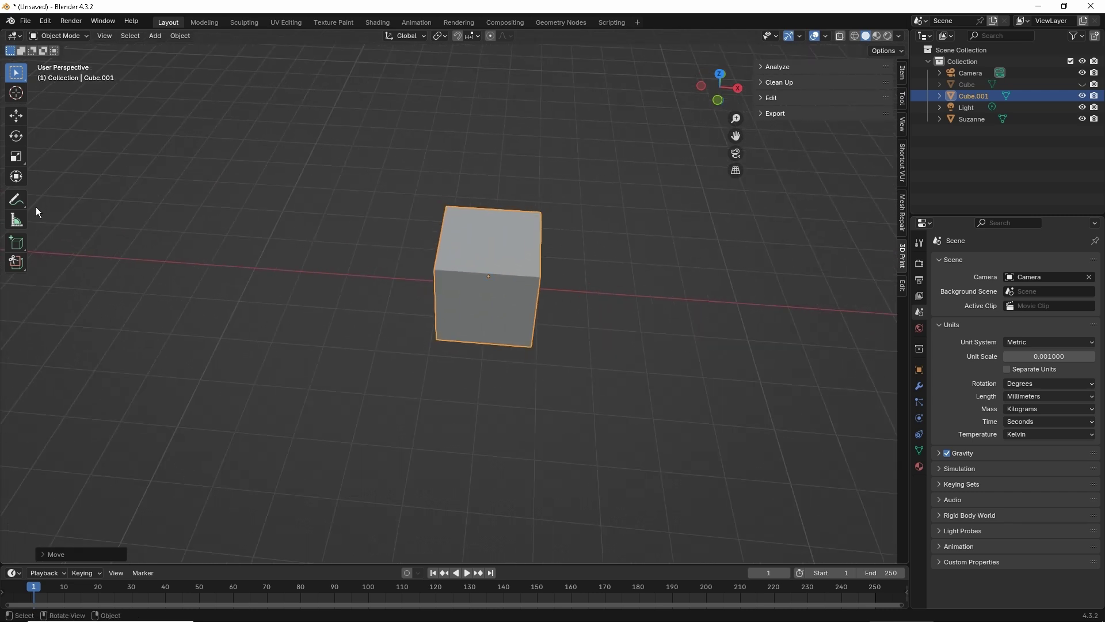
click(16, 219)
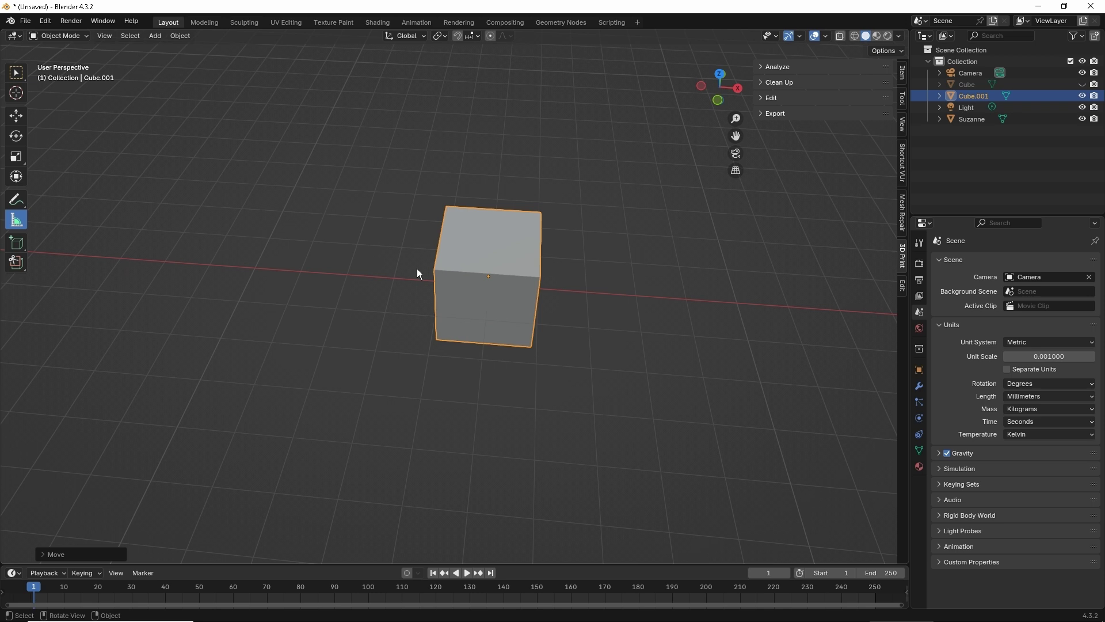
key(KP_7)
drag(381, 201, 381, 351)
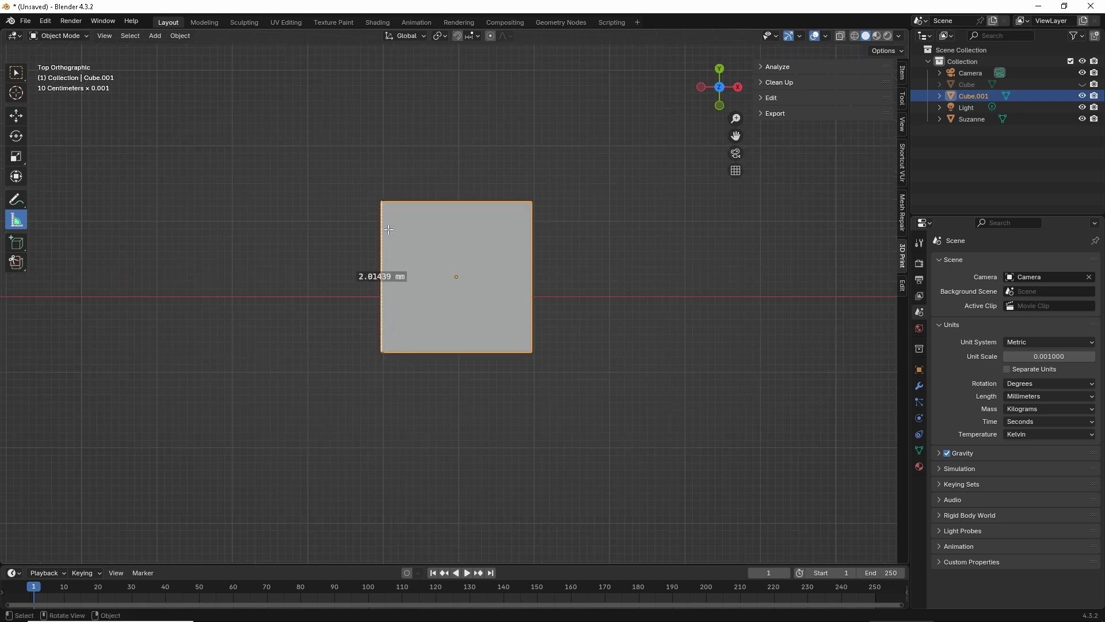
middle_drag(403, 282, 427, 281)
right_click(347, 264)
middle_drag(348, 264, 505, 226)
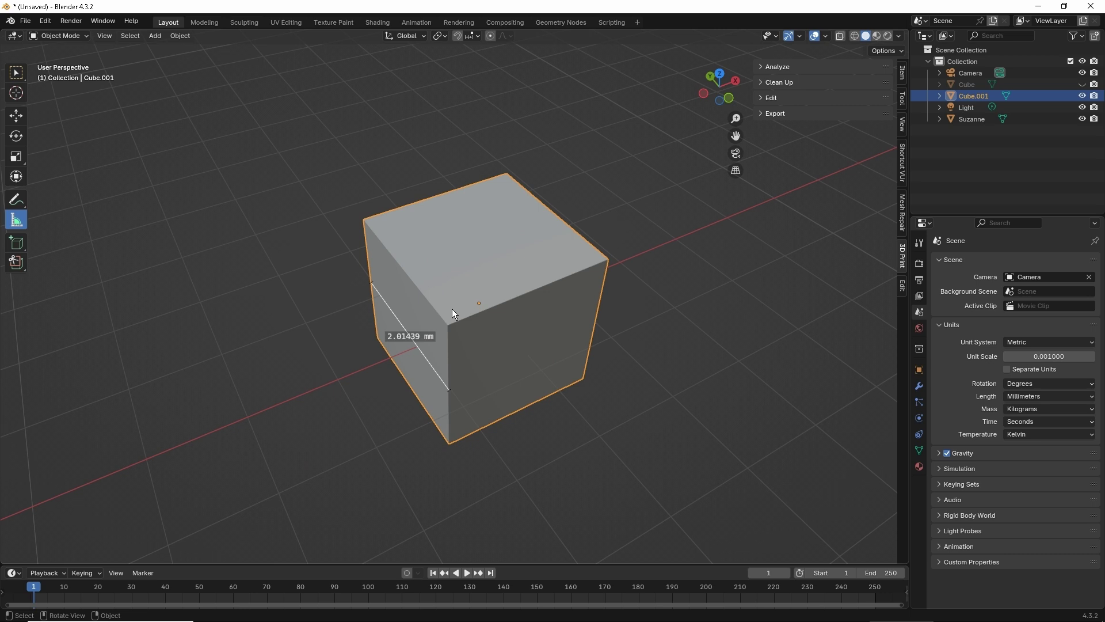
middle_drag(452, 308, 490, 311)
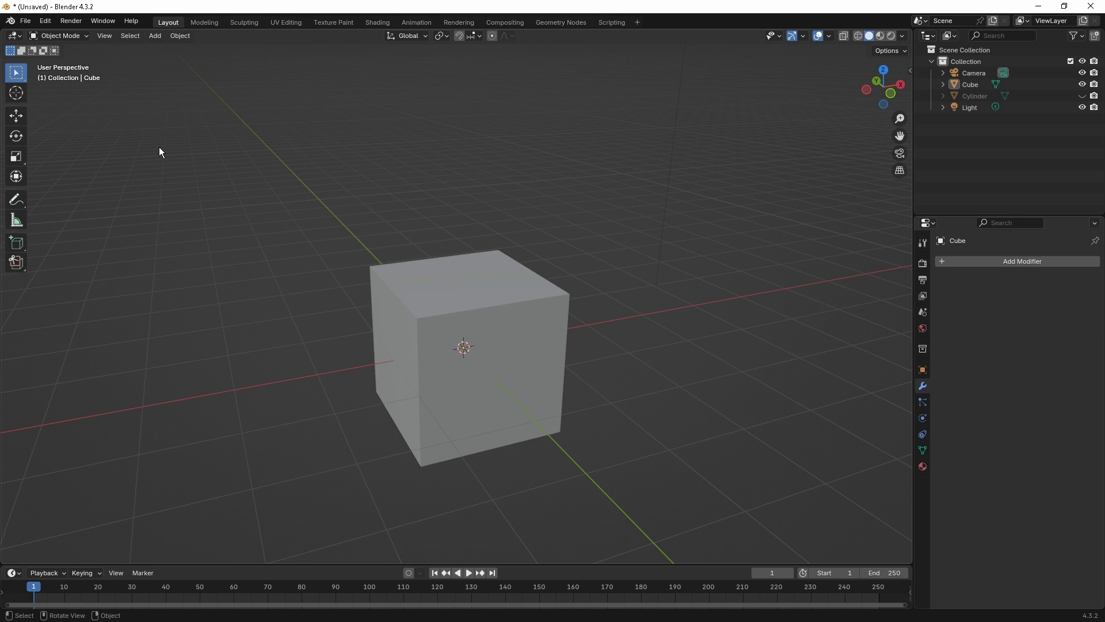
- Open the program preferences
scroll(156, 172, down, 2)
scroll(156, 185, up, 1)
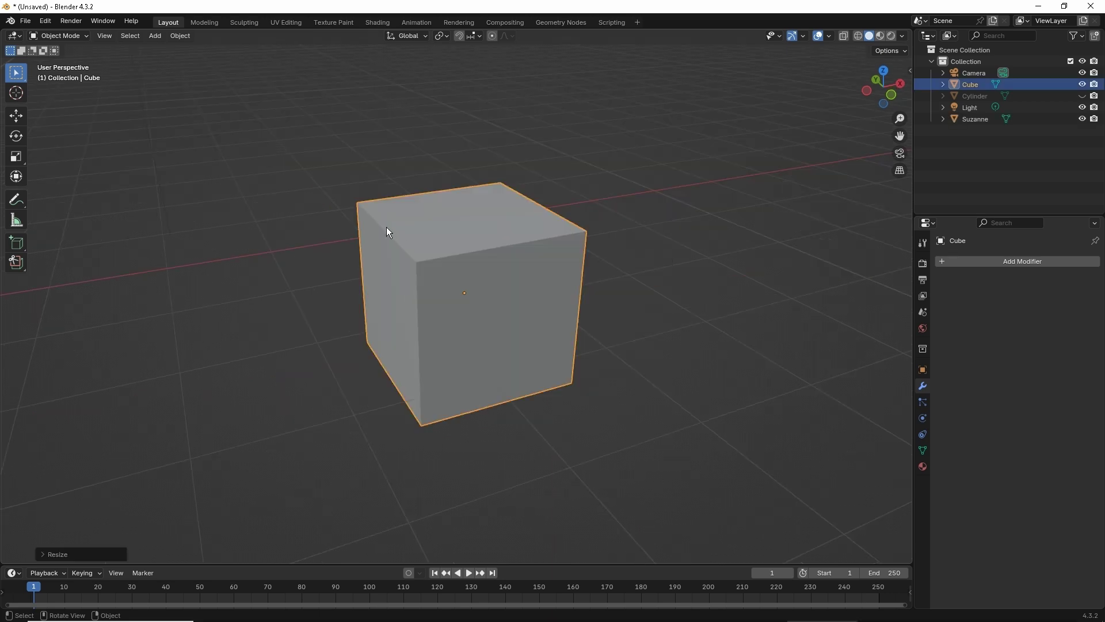
click(47, 22)
click(77, 181)
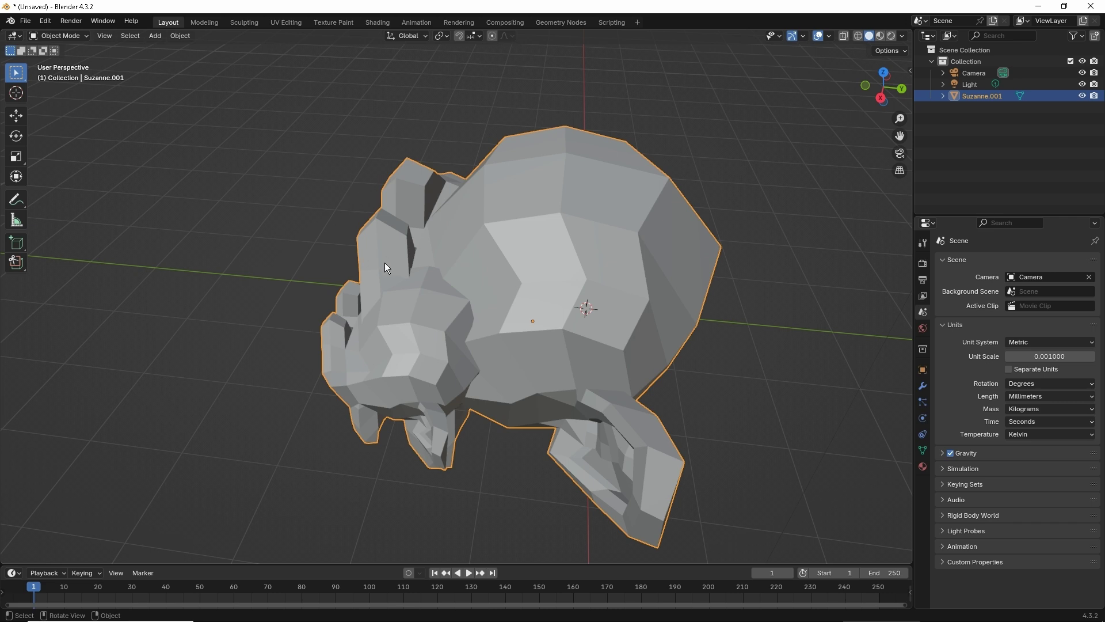
- Enter Edit Mode on the combined monkey mesh and display it as an X-ray wireframe
middle_drag(385, 263, 448, 248)
key(Tab)
key(Tab)
key(Tab)
key(shift+z)
scroll(383, 259, up, 6)
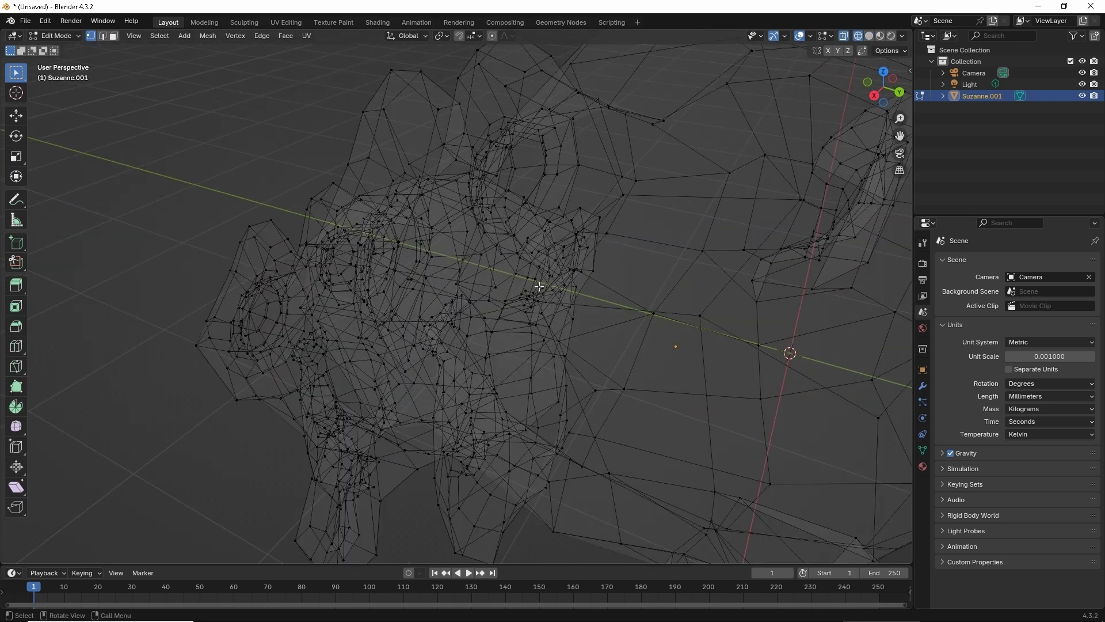
- Try to pick individual vertices where the two monkey heads overlap, and return to solid shading
middle_drag(586, 299, 402, 294)
click(419, 276)
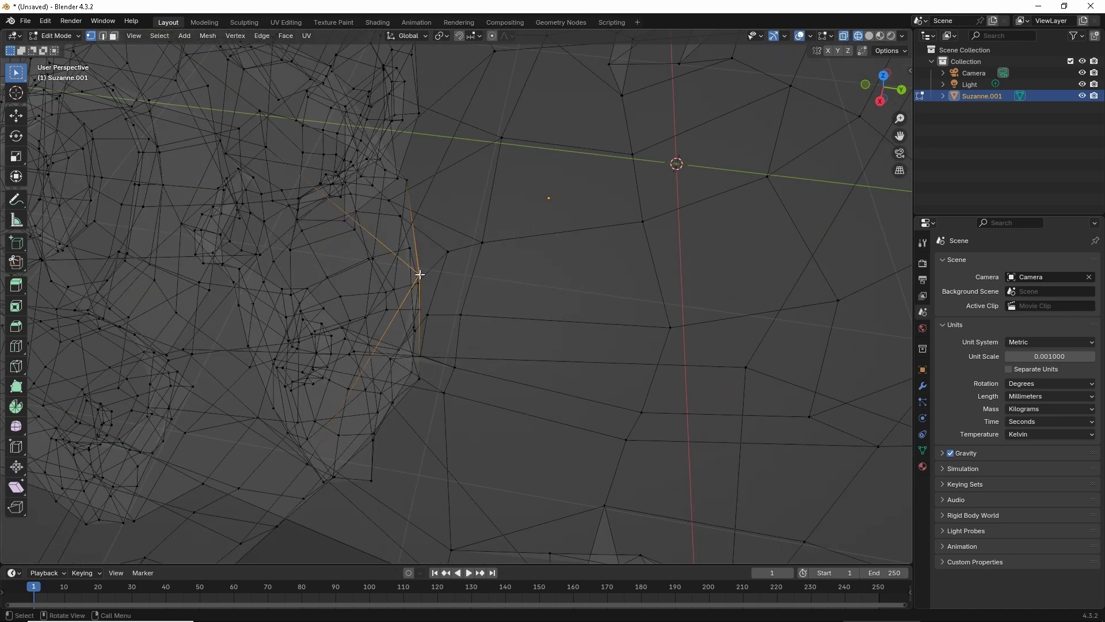
shift+click(401, 176)
scroll(404, 233, down, 3)
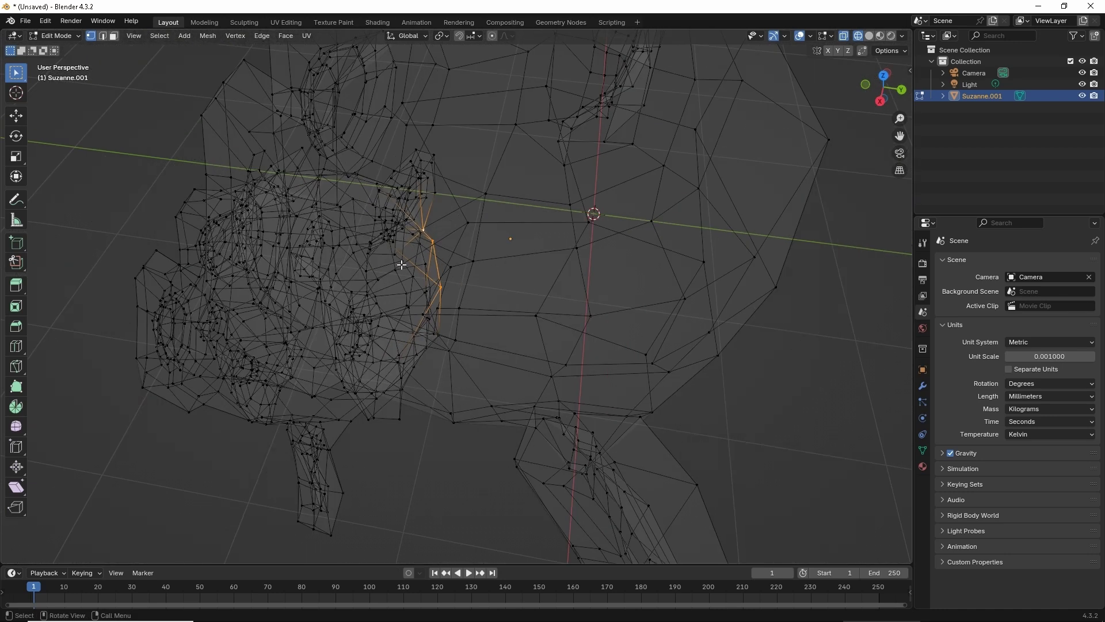
key(z)
click(503, 265)
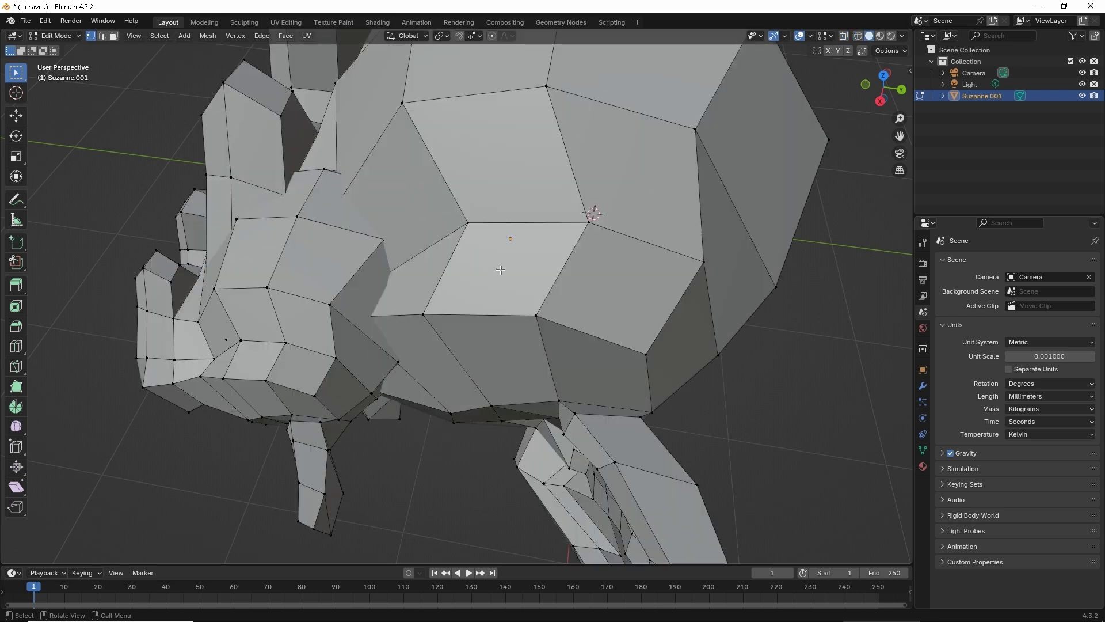
- Select all geometry linked to a vertex on the back of the smaller monkey head
mouse_move(503, 268)
middle_down()
mouse_move(457, 243)
mouse_move(488, 237)
mouse_move(437, 241)
mouse_move(461, 240)
middle_up()
click(454, 280)
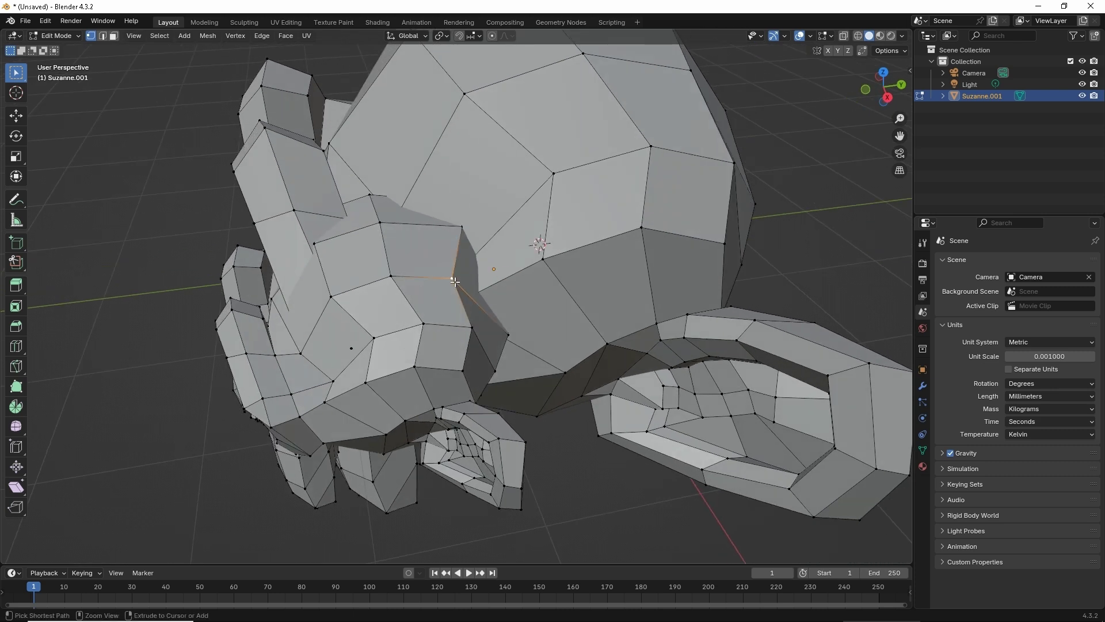
key(ctrl+l)
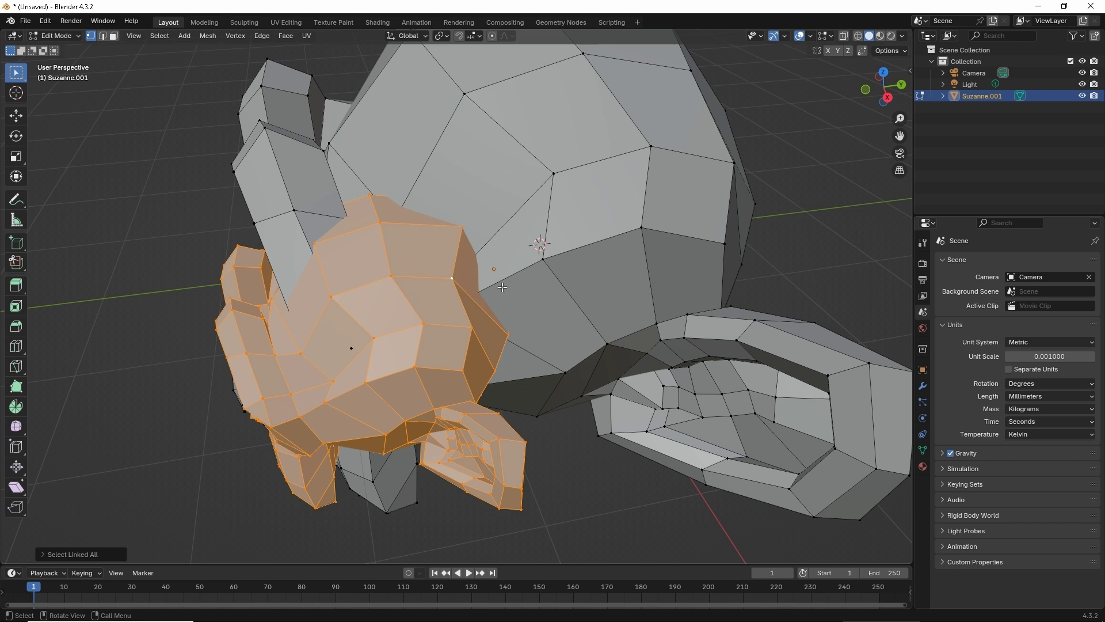
- Add both eyes of the smaller monkey head to the selection, including all their linked geometry
middle_drag(411, 233, 388, 358)
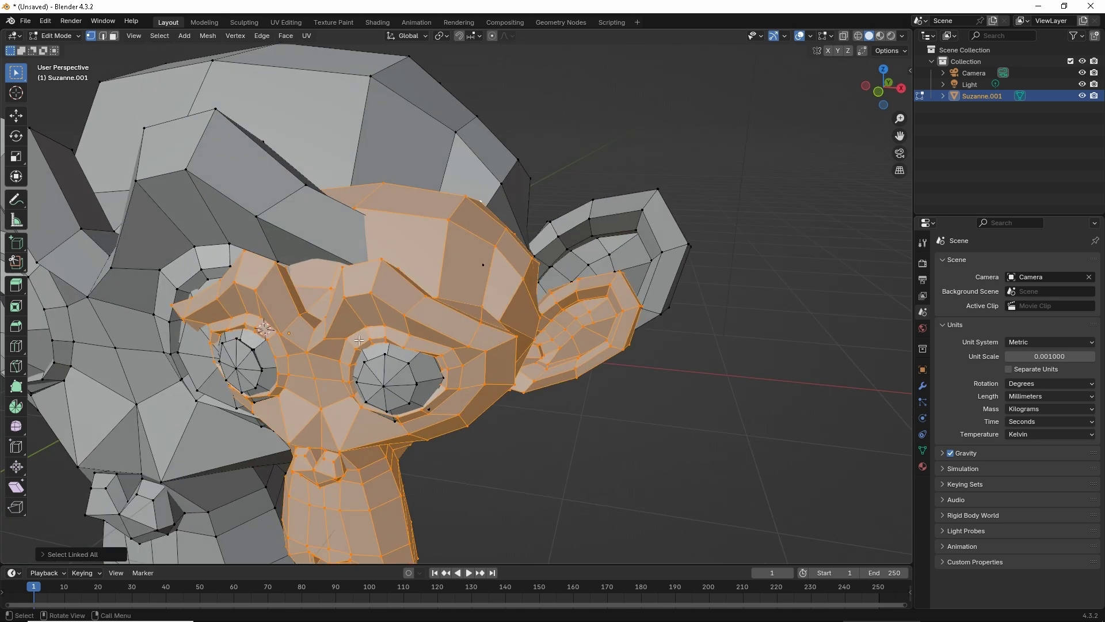
shift+click(388, 356)
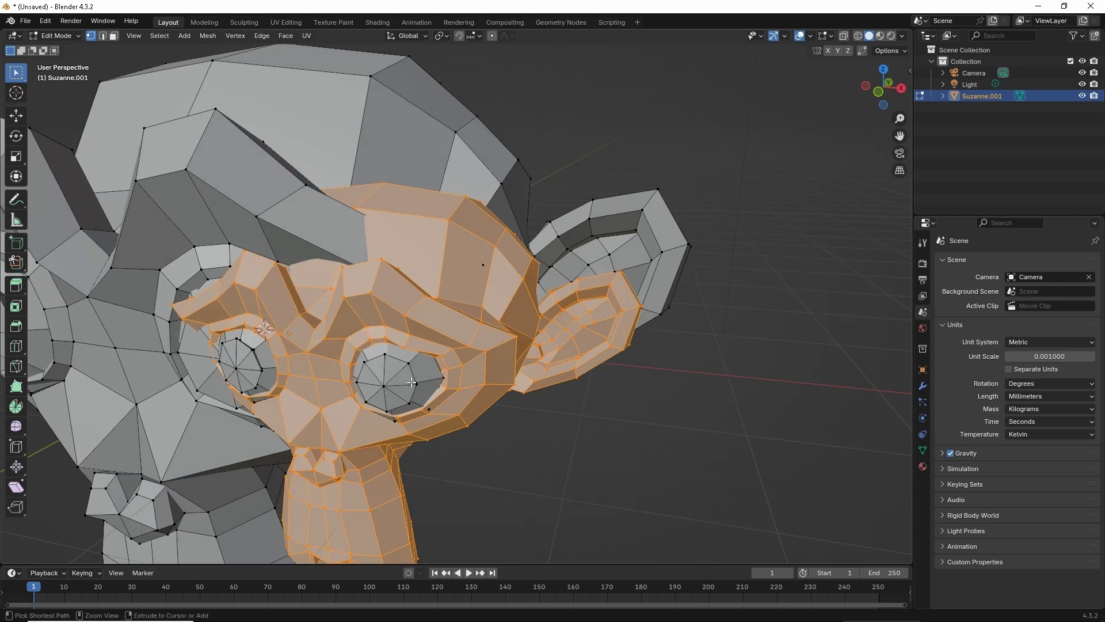
key(ctrl+l)
middle_drag(411, 382, 451, 385)
shift+click(374, 378)
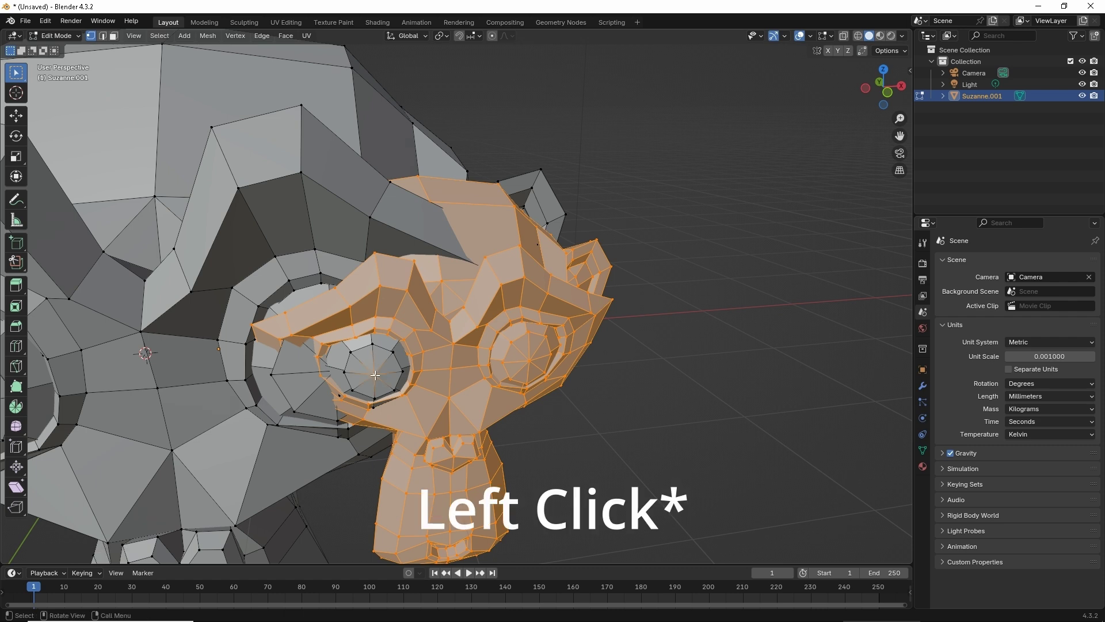
key(ctrl+l)
- Separate the selected small monkey head from the large one into its own object
middle_drag(373, 380, 312, 343)
key(g)
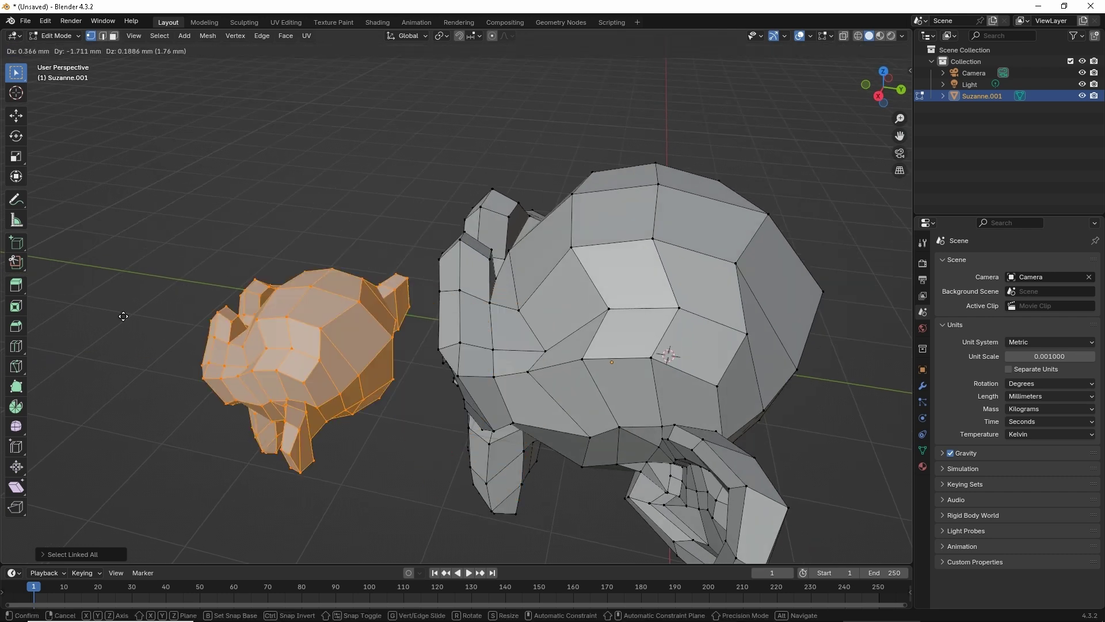
key(Escape)
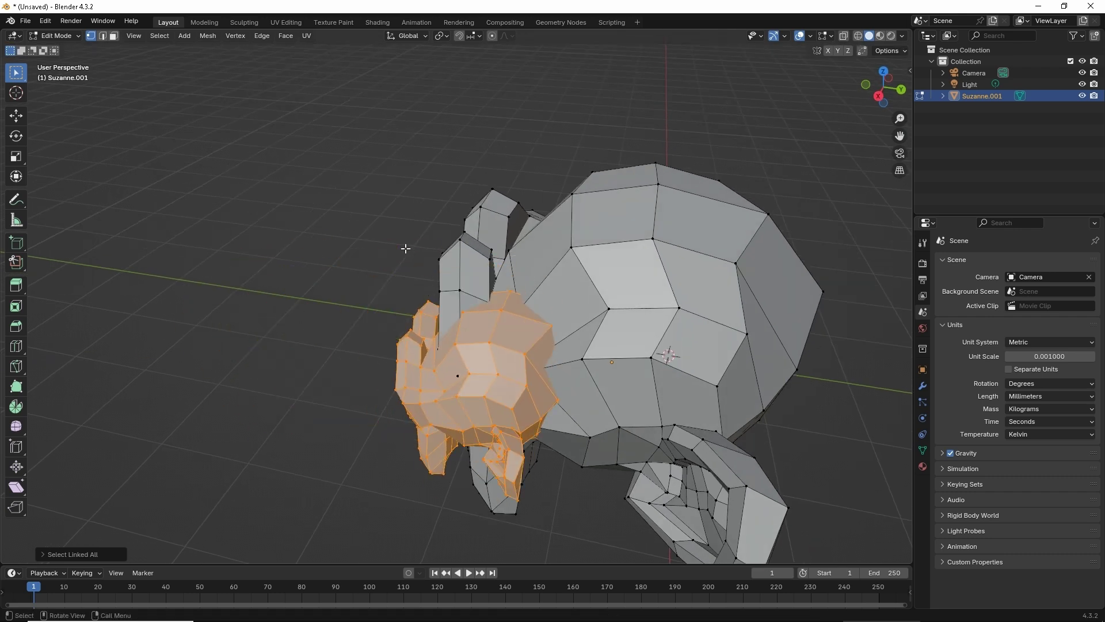
key(p)
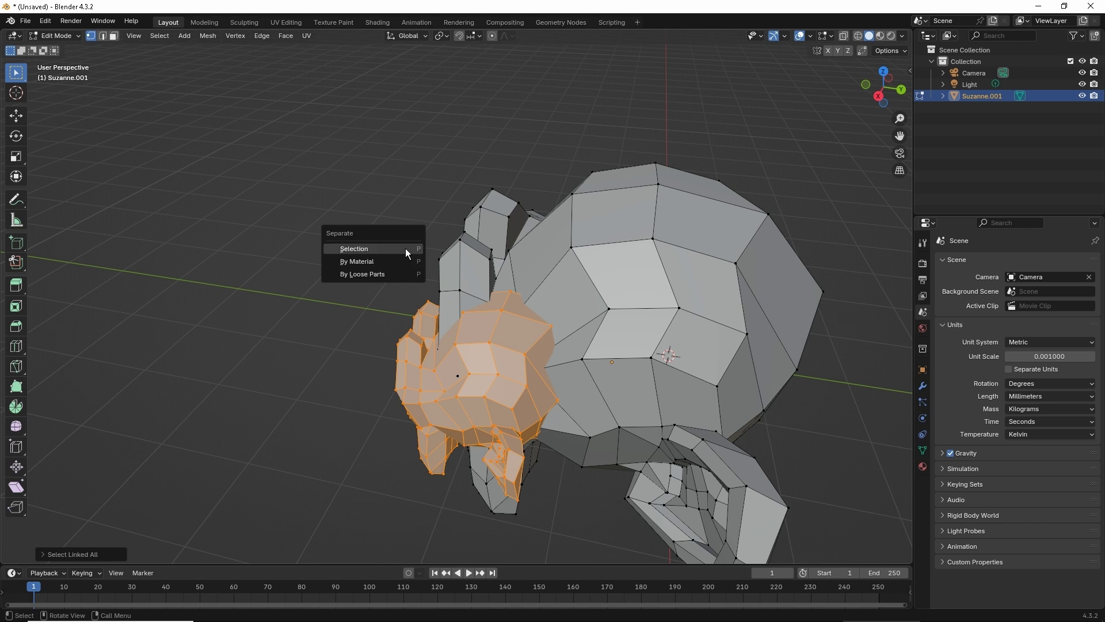
click(406, 249)
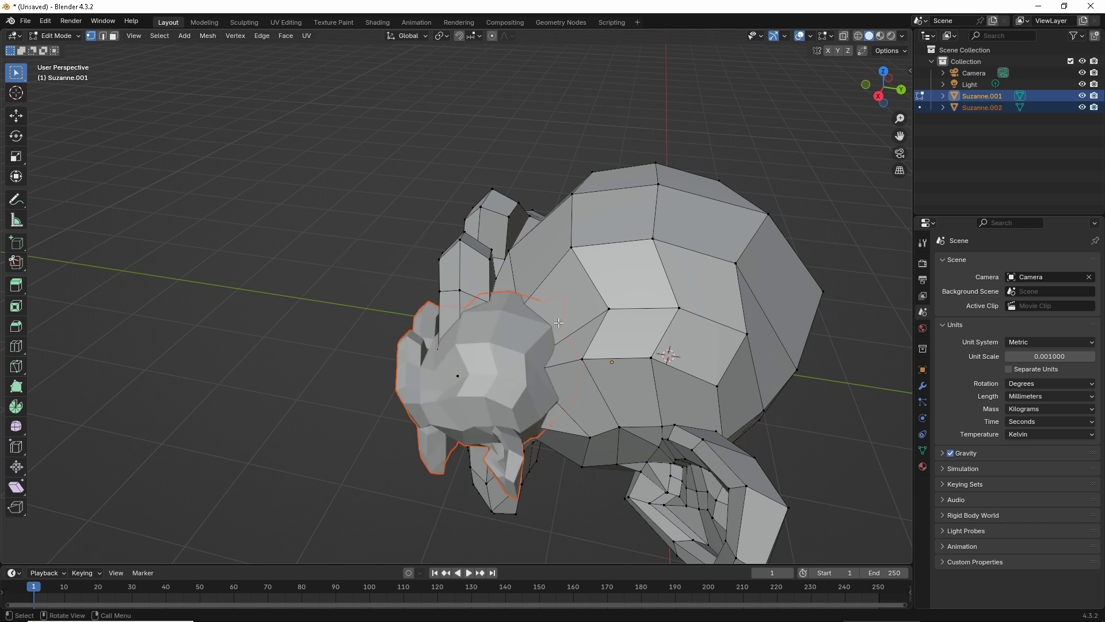
- Return to Object Mode and move the separated small monkey head on its own
key(Tab)
click(503, 313)
middle_drag(503, 313, 372, 320)
key(g)
click(507, 283)
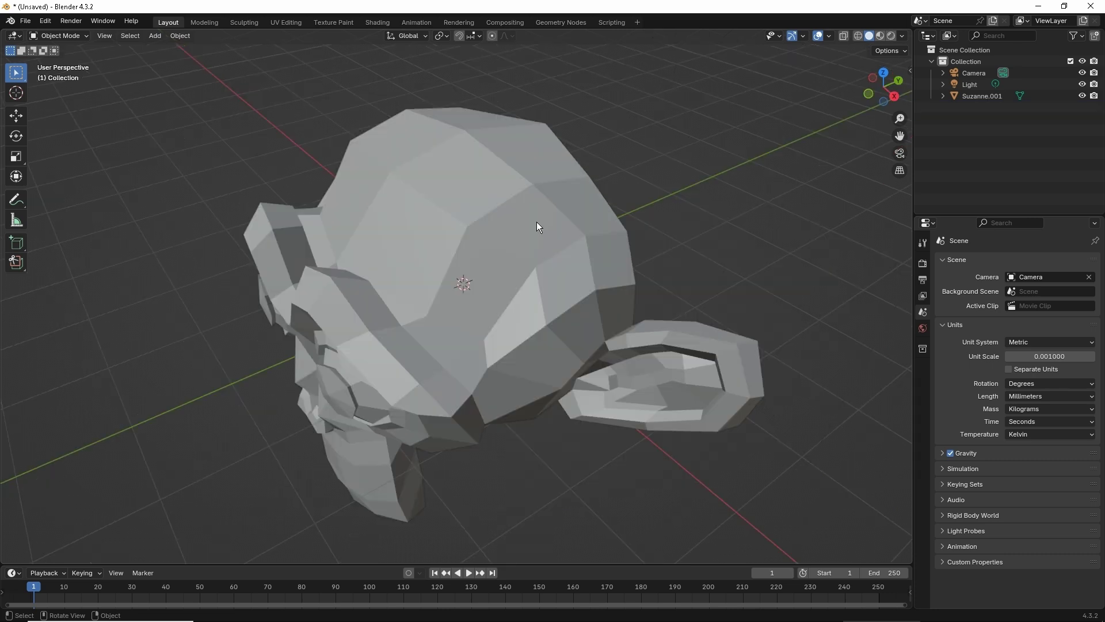
- Remove the separated small monkey head and add a cylinder mesh at the centre of the large head
click(536, 222)
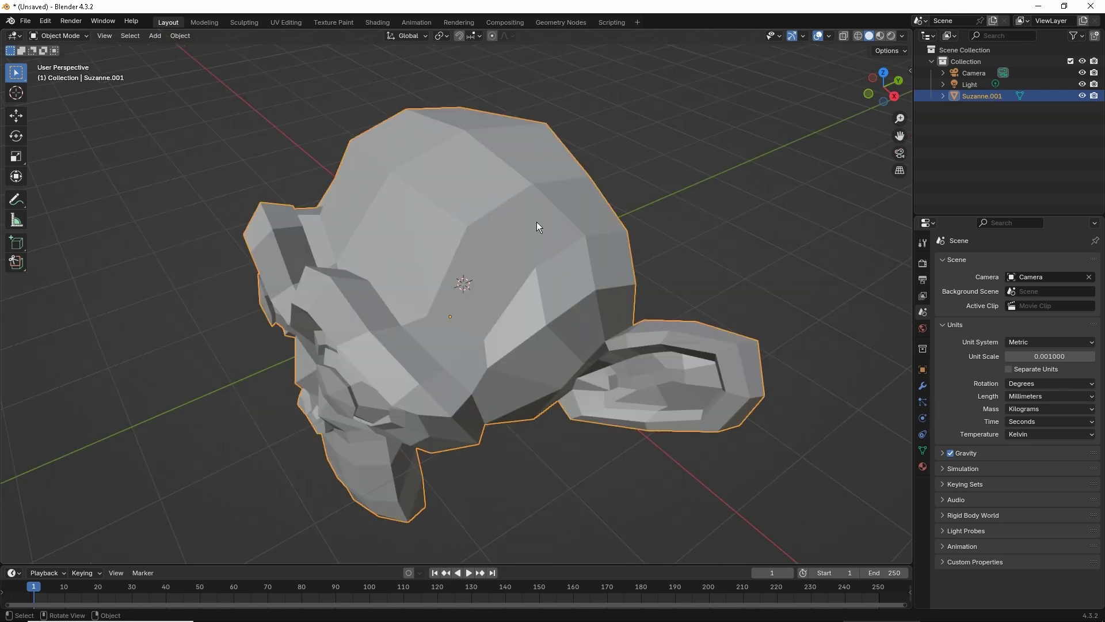
middle_drag(499, 222, 455, 252)
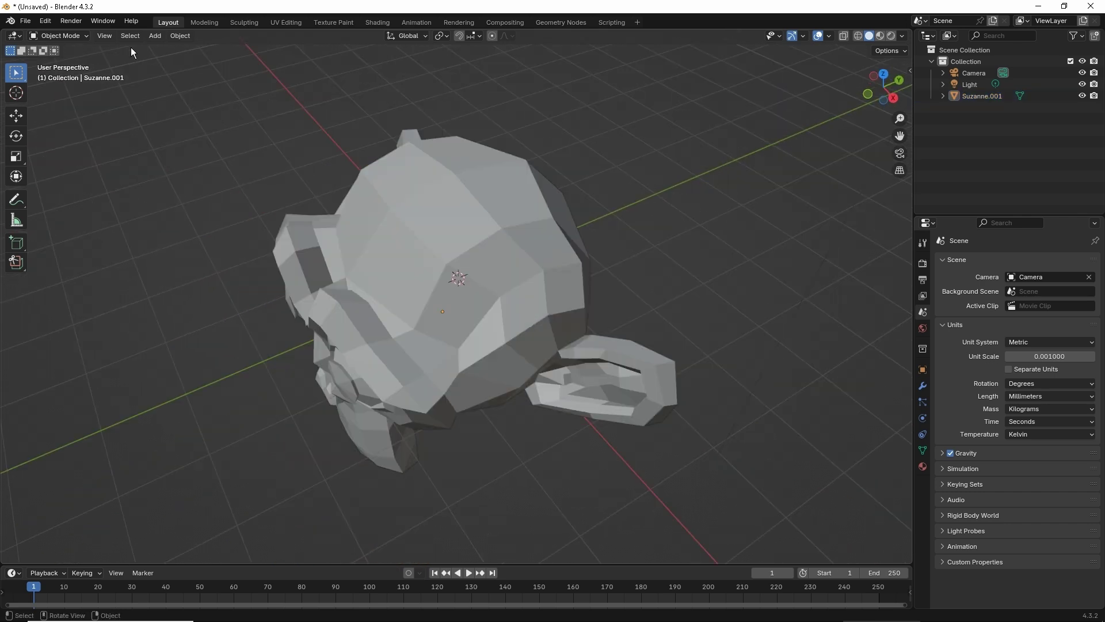
middle_drag(426, 144, 398, 253)
click(155, 36)
mouse_move(188, 50)
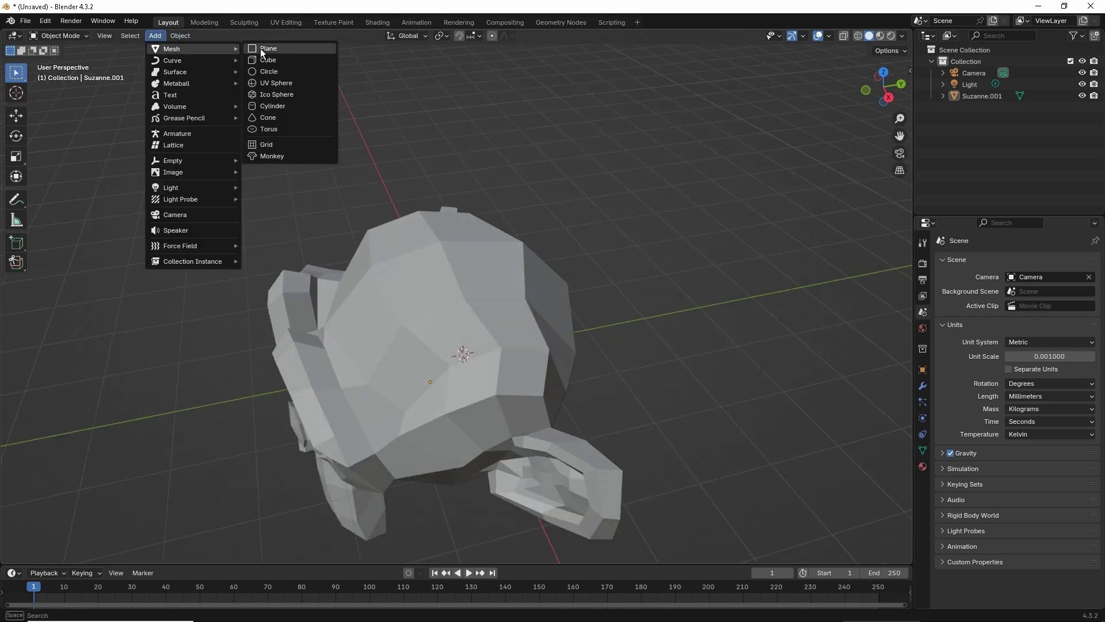
click(273, 106)
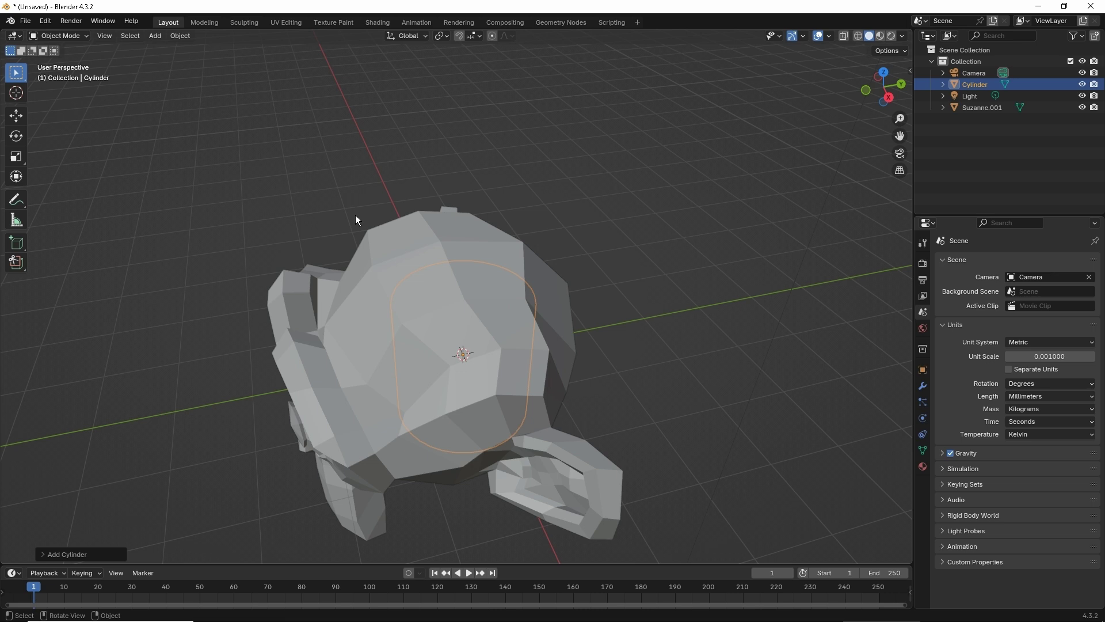
- Raise the cylinder along the Z axis until it protrudes from the top of the head, and scale it down slightly
key(g)
key(z)
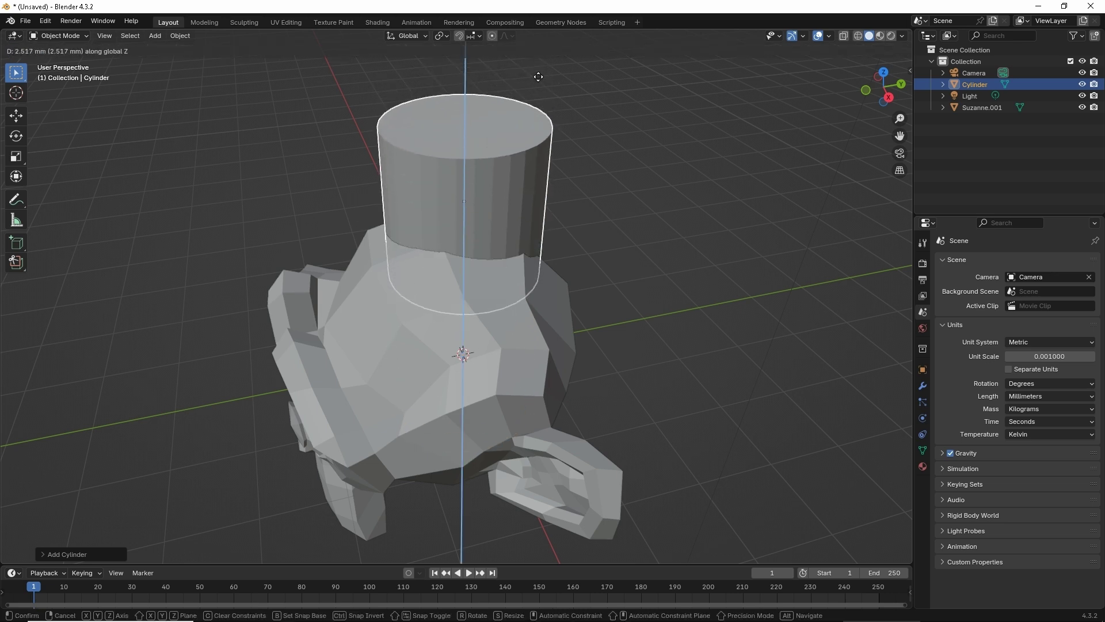
click(558, 180)
middle_drag(558, 179, 536, 173)
key(s)
click(541, 210)
- Select the monkey head and add a Boolean modifier to it
middle_drag(368, 227, 521, 267)
click(521, 268)
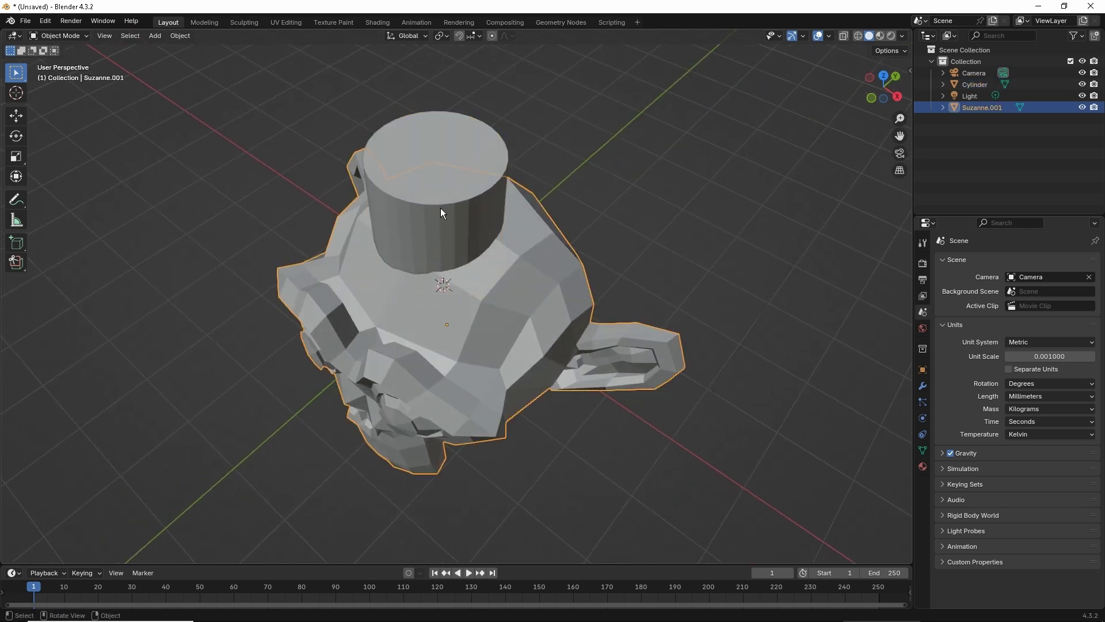
key(alt+a)
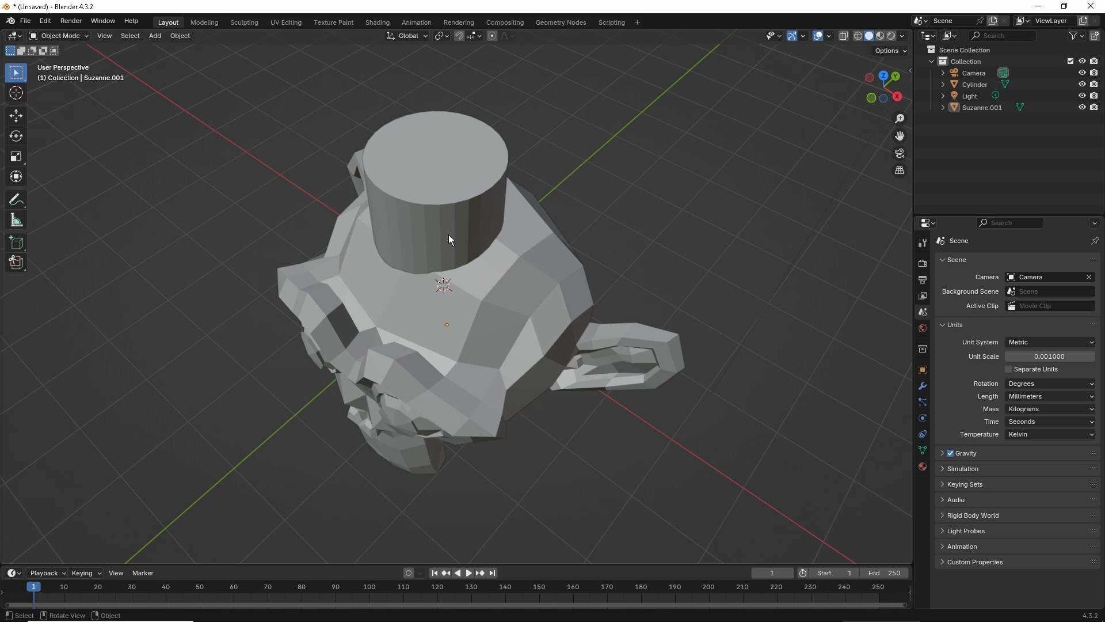
click(505, 285)
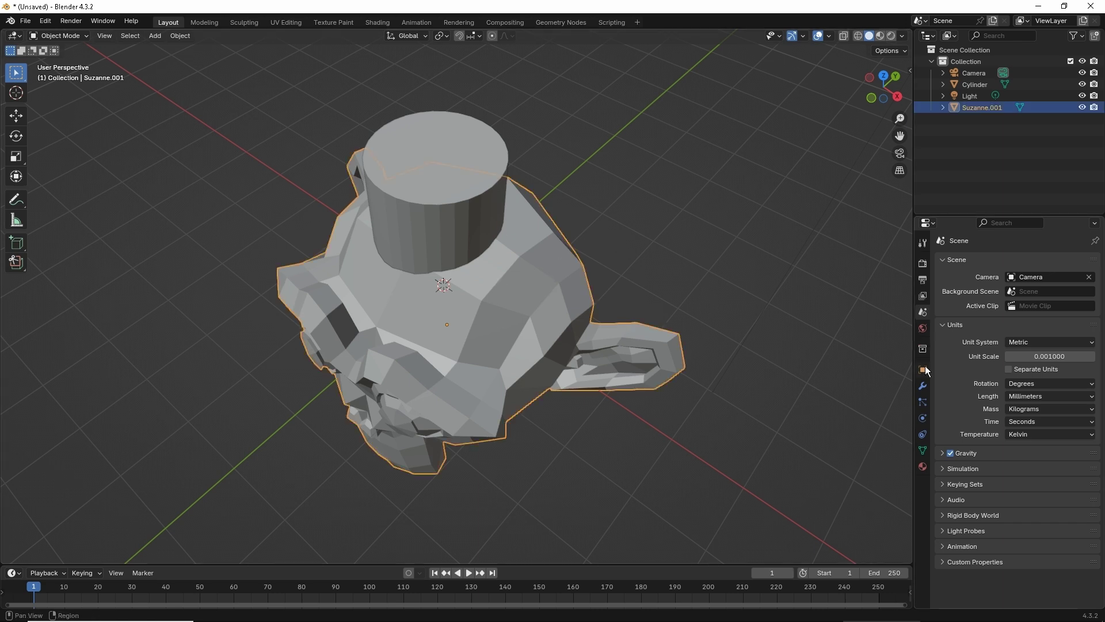
click(924, 386)
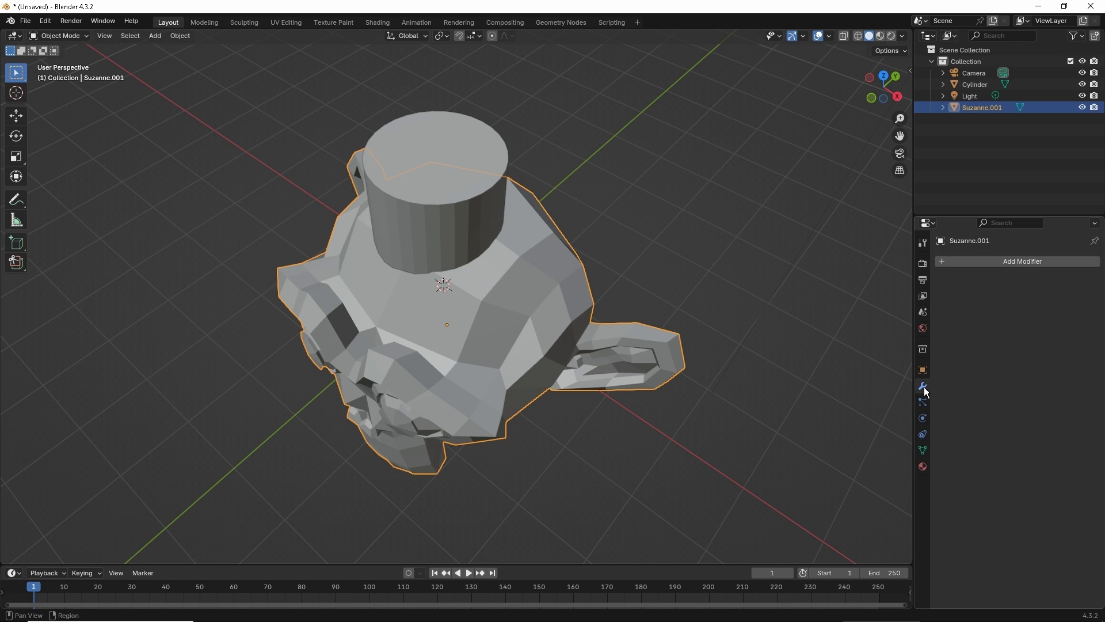
click(1006, 265)
click(993, 268)
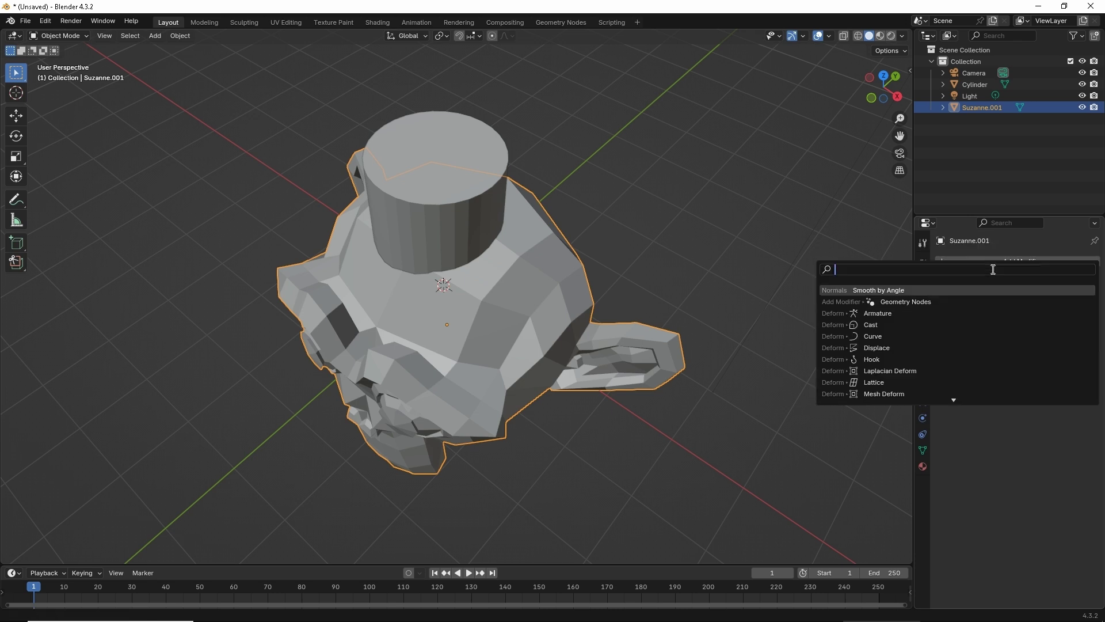
text(bool)
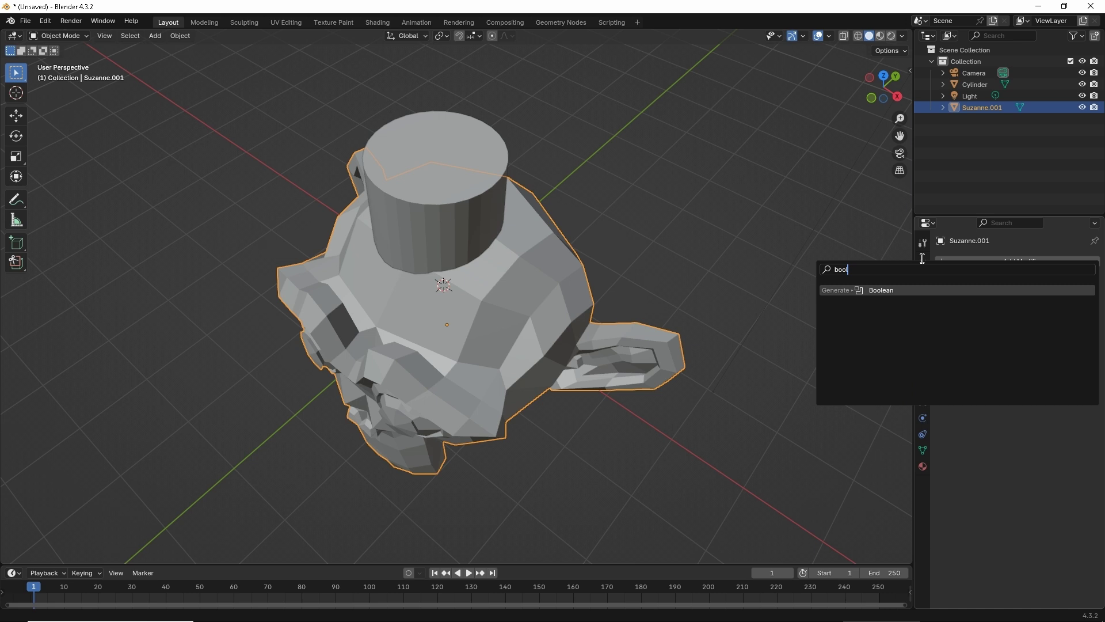
key(Return)
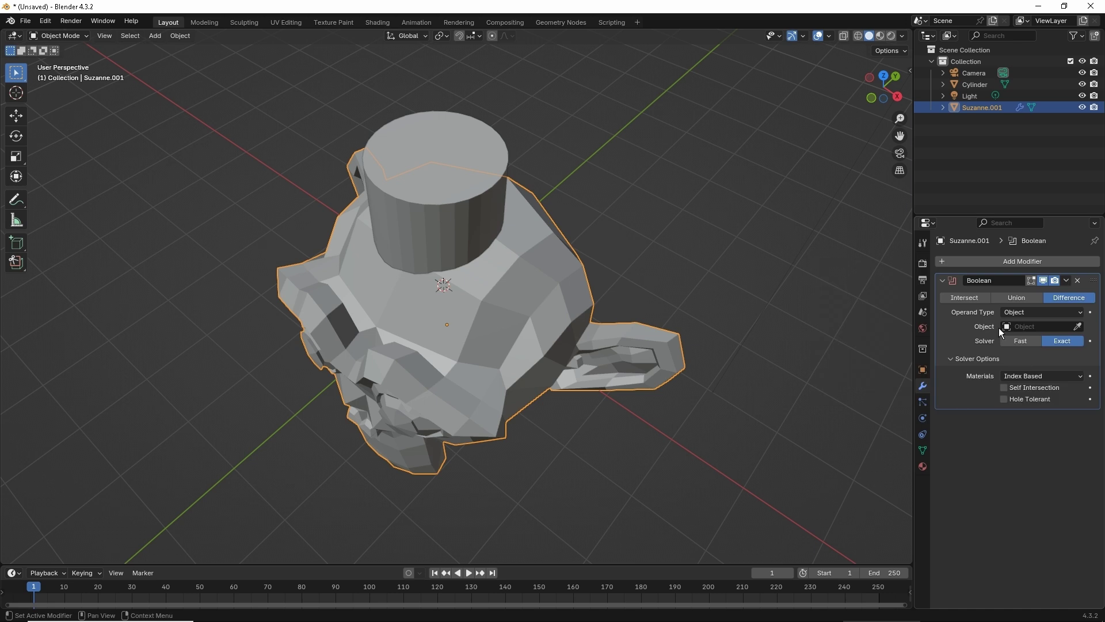
- Enable Self Intersection in the Boolean modifier and pick the cylinder as the object to subtract
click(1004, 388)
click(1078, 327)
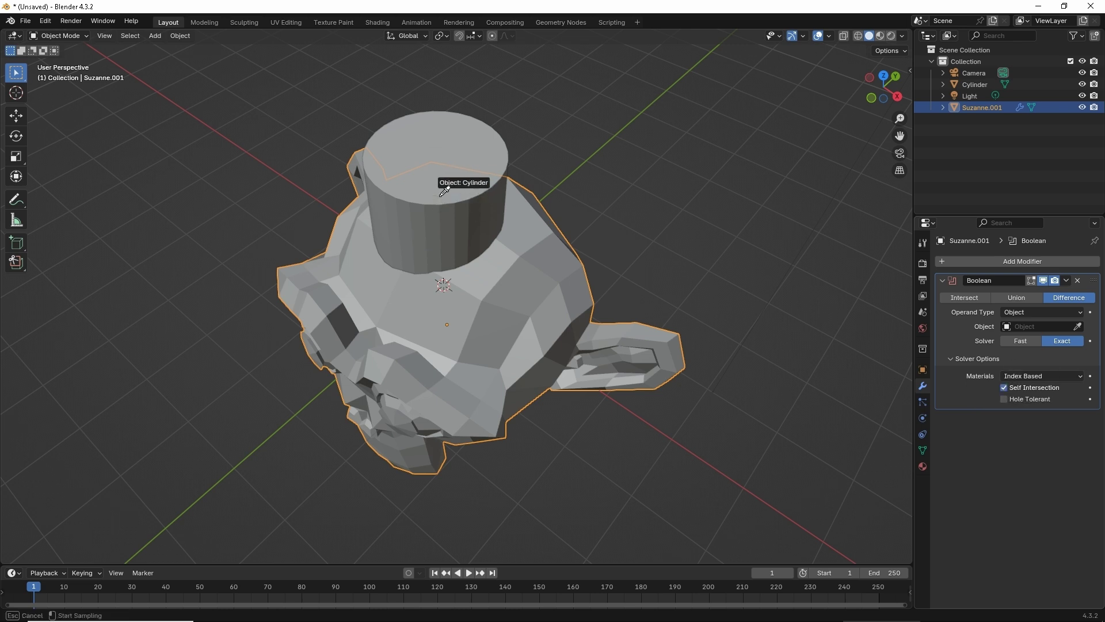
click(427, 209)
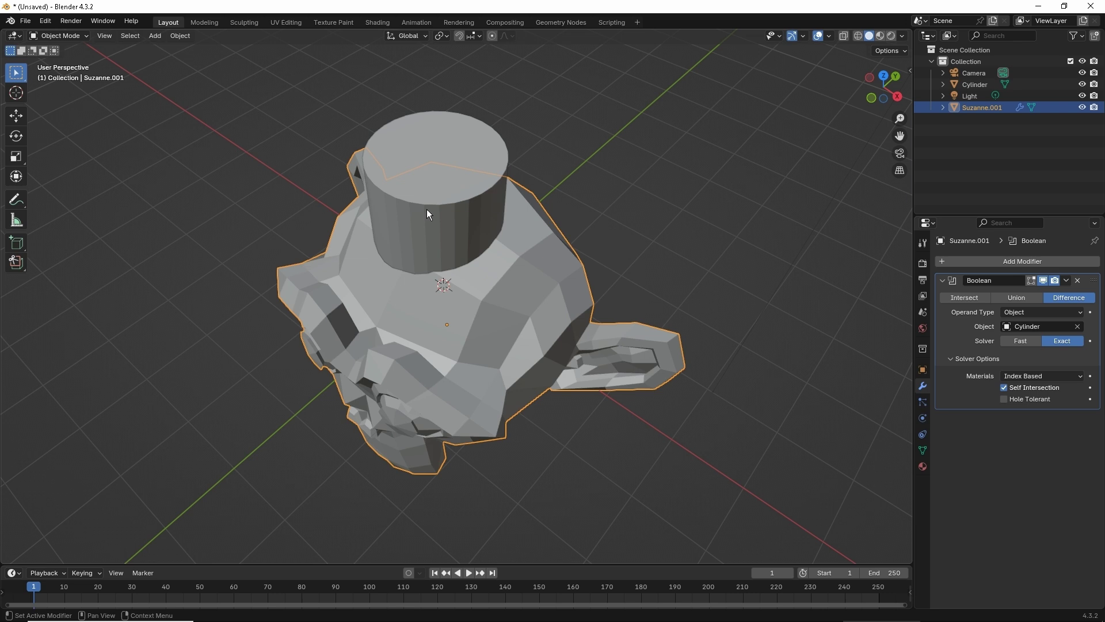
- Hide the cylinder and examine the Boolean cut in the top of the monkey head
click(427, 209)
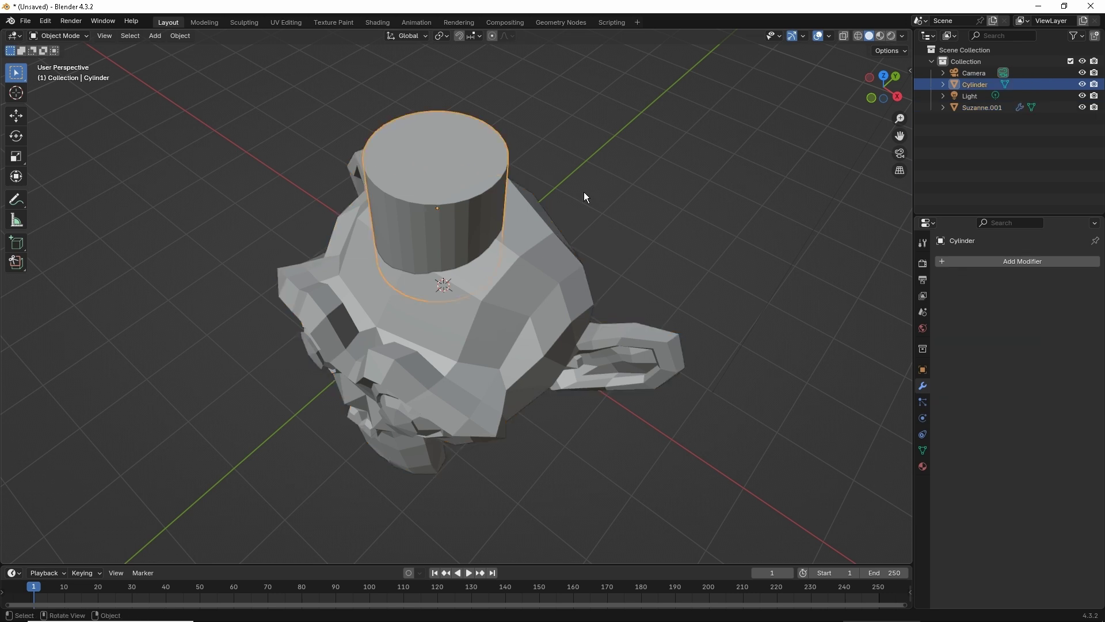
key(h)
middle_drag(584, 191, 433, 218)
scroll(468, 245, up, 3)
scroll(435, 223, down, 6)
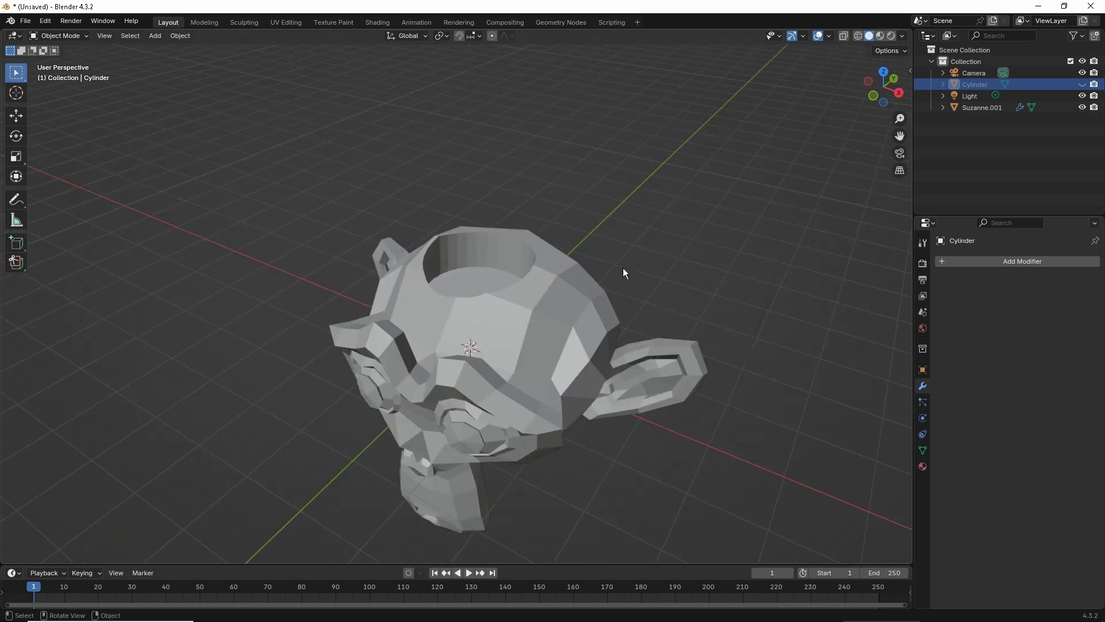
- Switch the monkey head's Boolean modifier to Union and hide the original cylinder
click(493, 268)
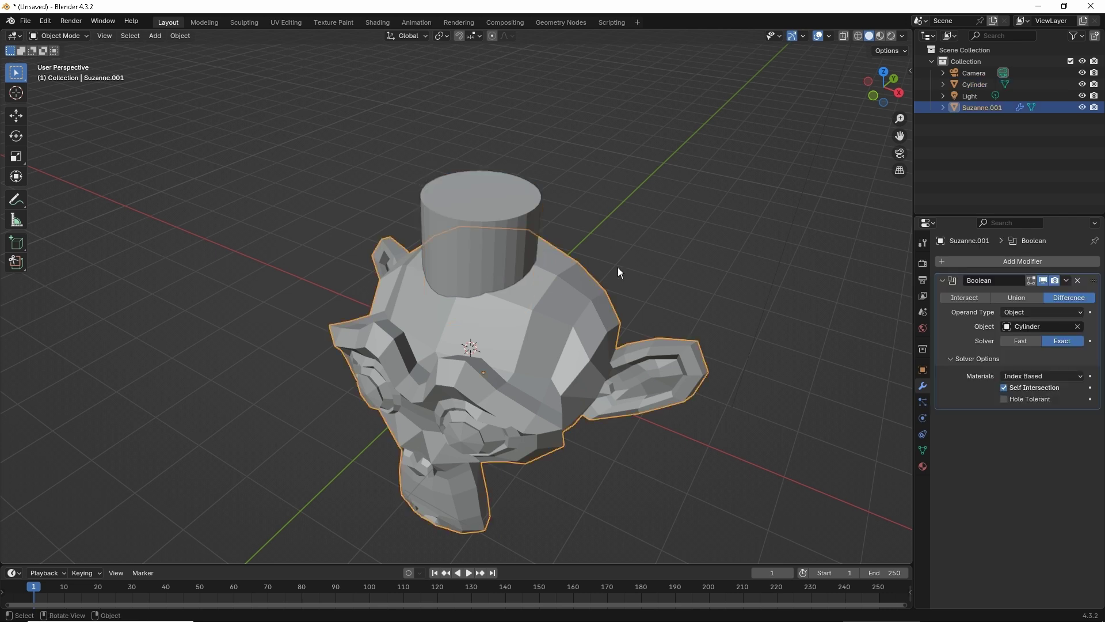
click(1025, 297)
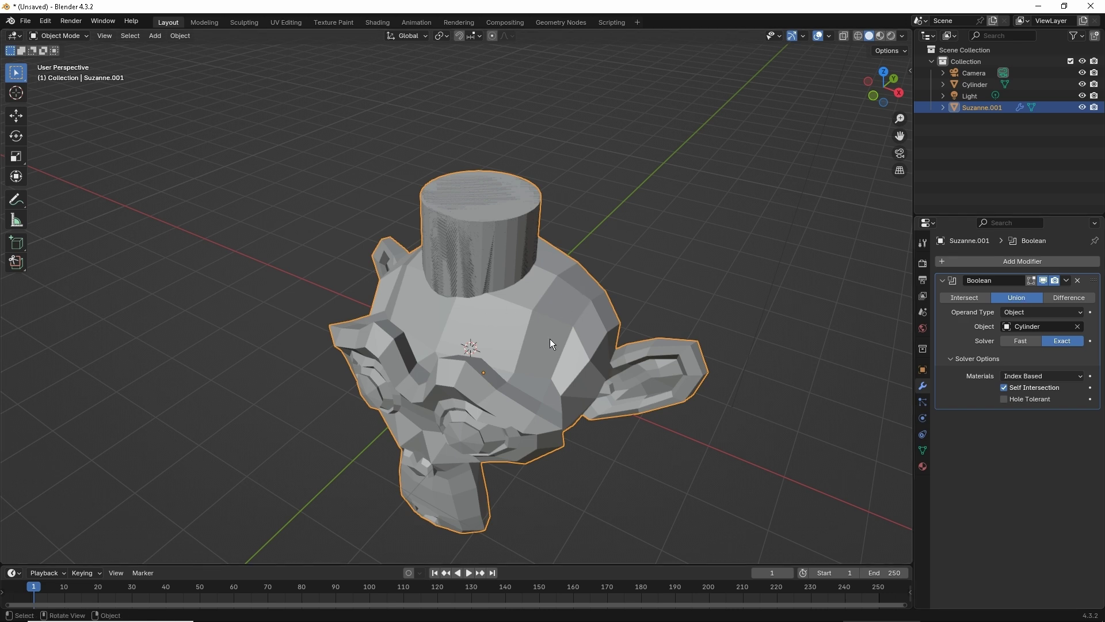
click(481, 237)
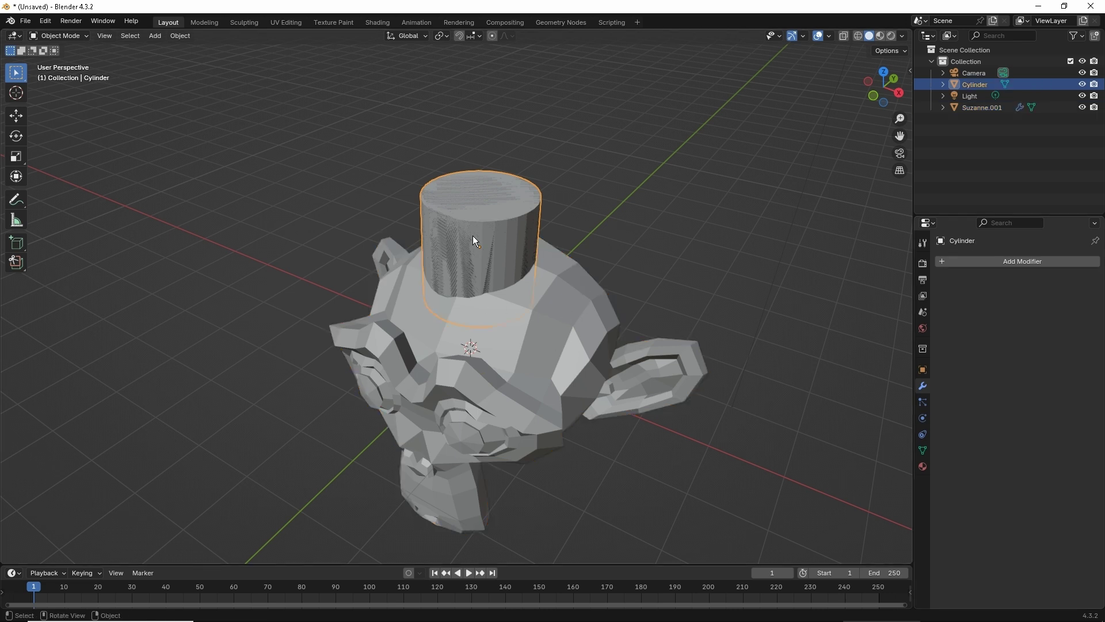
key(h)
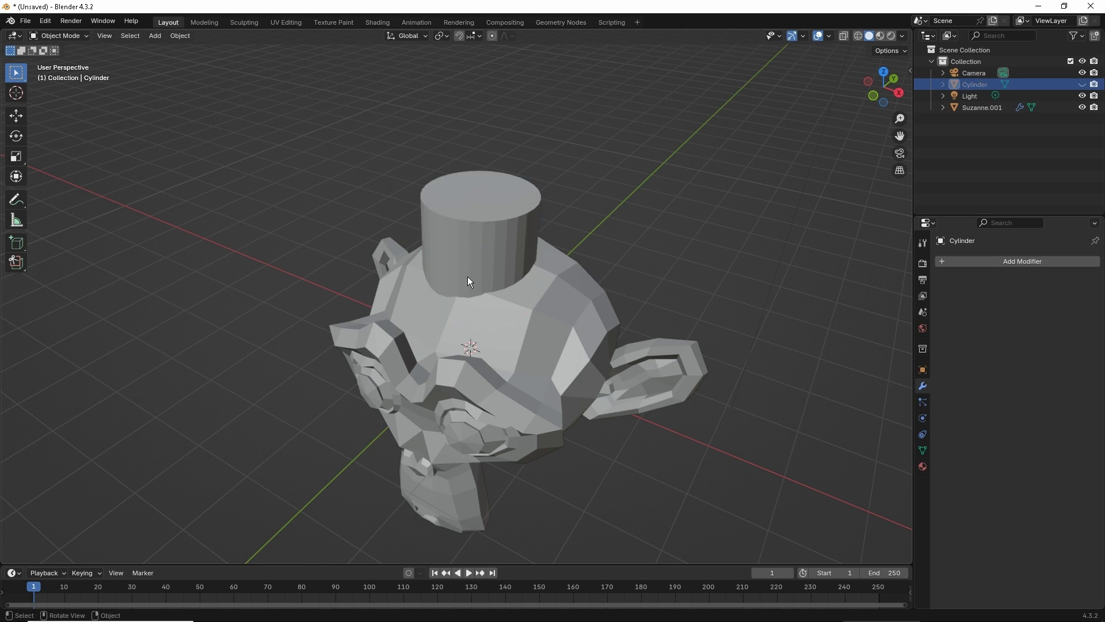
- Apply the Boolean Union modifier on the monkey head and try moving its geometry in Edit Mode
click(490, 318)
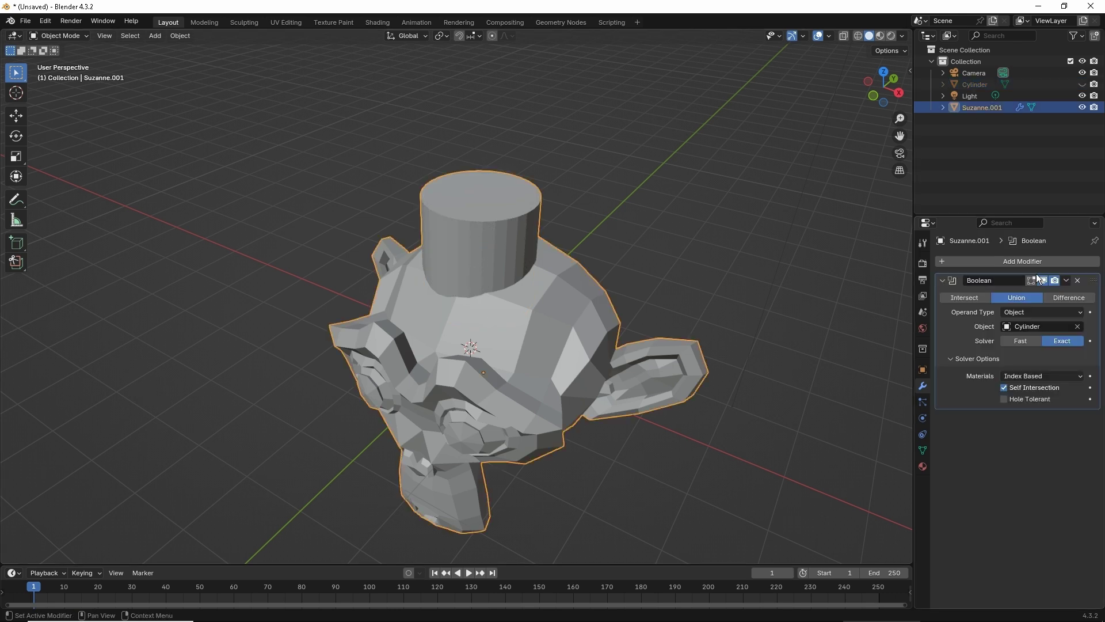
click(1066, 280)
middle_drag(639, 277, 703, 316)
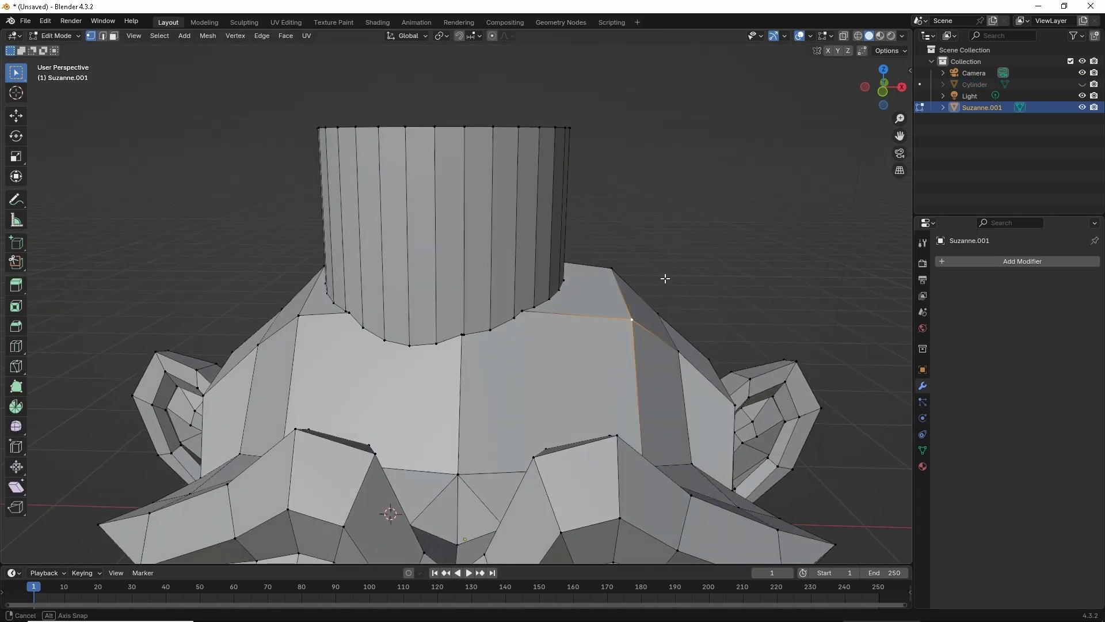
key(Tab)
key(g)
right_click(703, 253)
- Select all geometry linked to a vertex at the cylinder's base in Edit Mode, and return to Object Mode
middle_drag(618, 322, 488, 333)
key(Tab)
scroll(376, 340, up, 3)
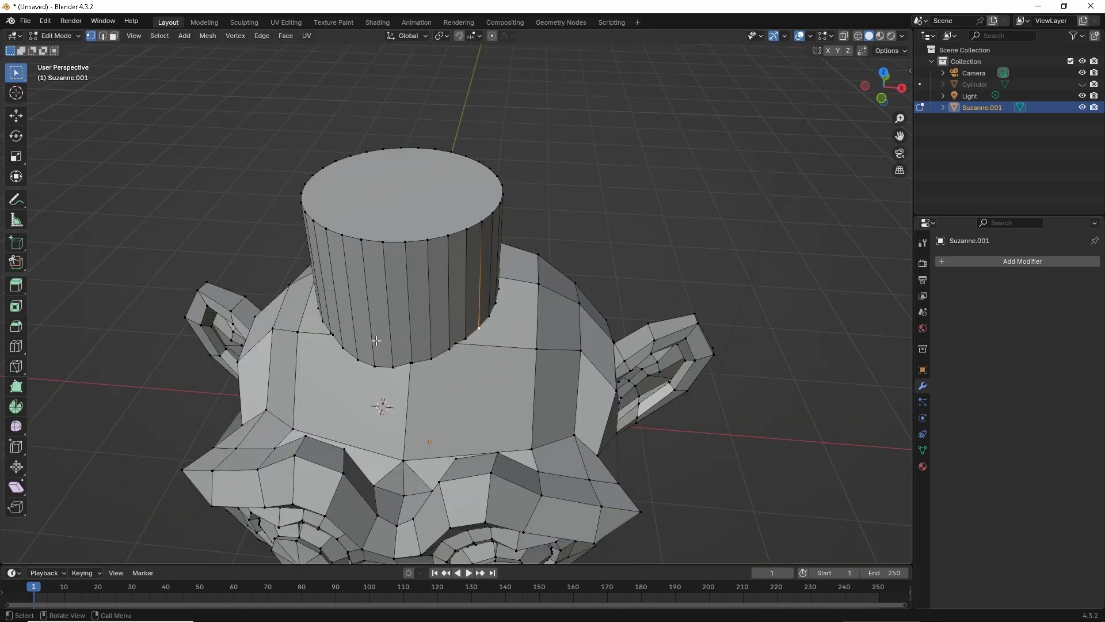
middle_drag(379, 335, 490, 307)
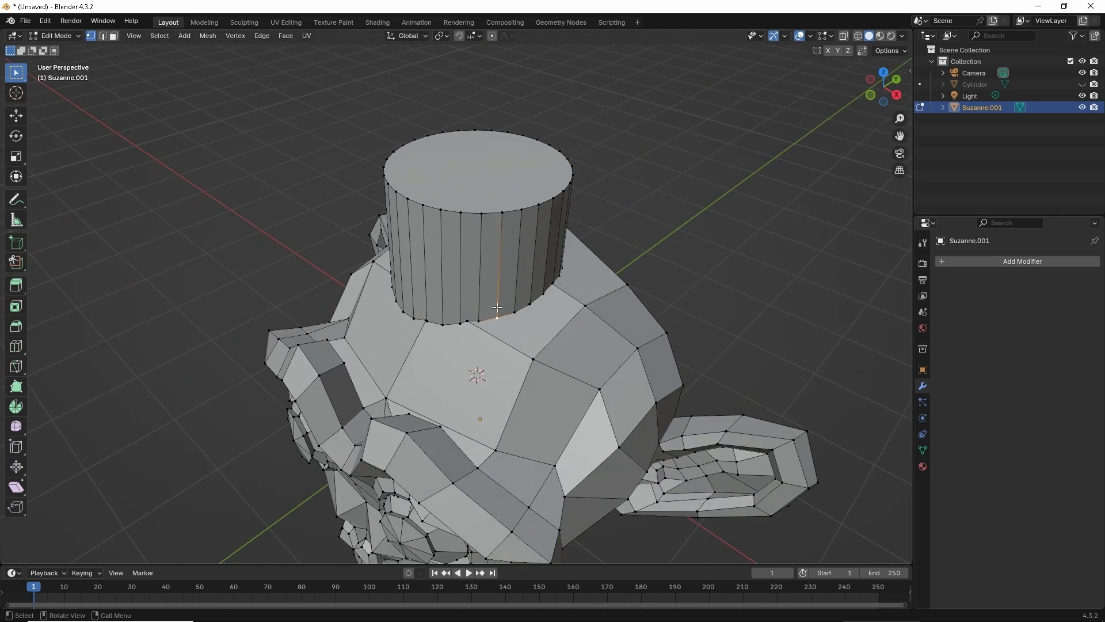
key(ctrl+l)
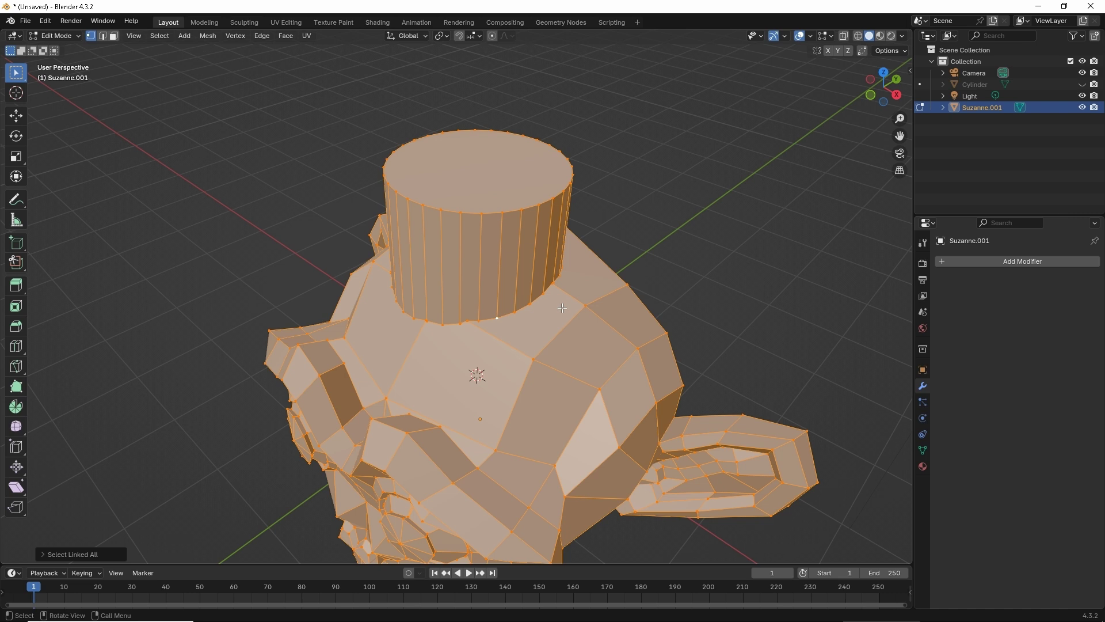
key(Tab)
- Undo the applied union and set the monkey head's Boolean modifier to Difference with the cylinder
scroll(491, 309, down, 1)
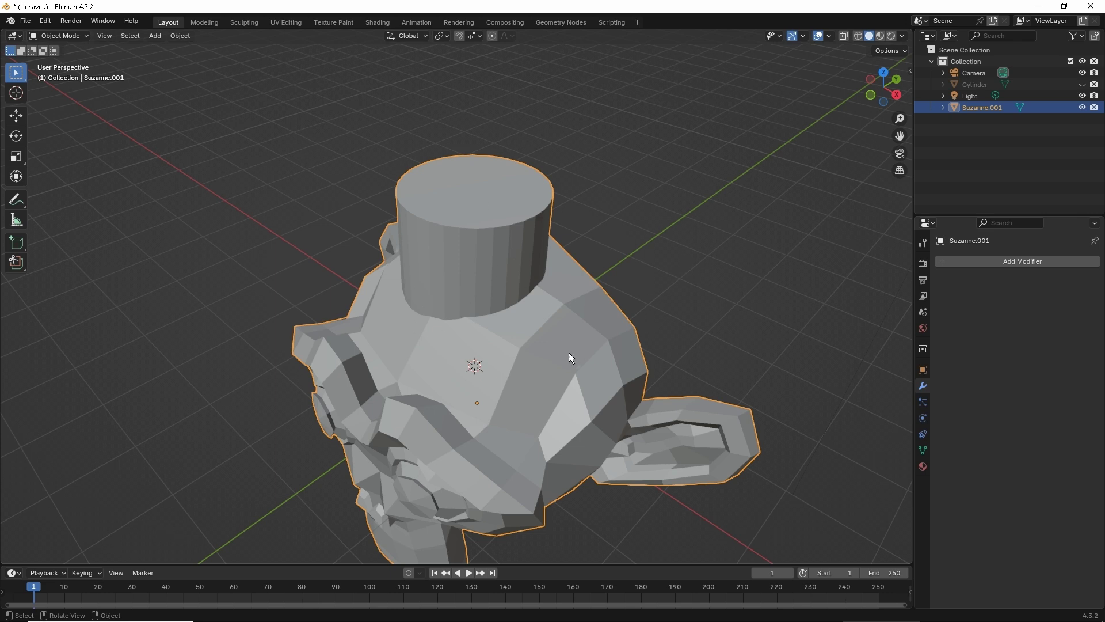
scroll(499, 203, up, 3)
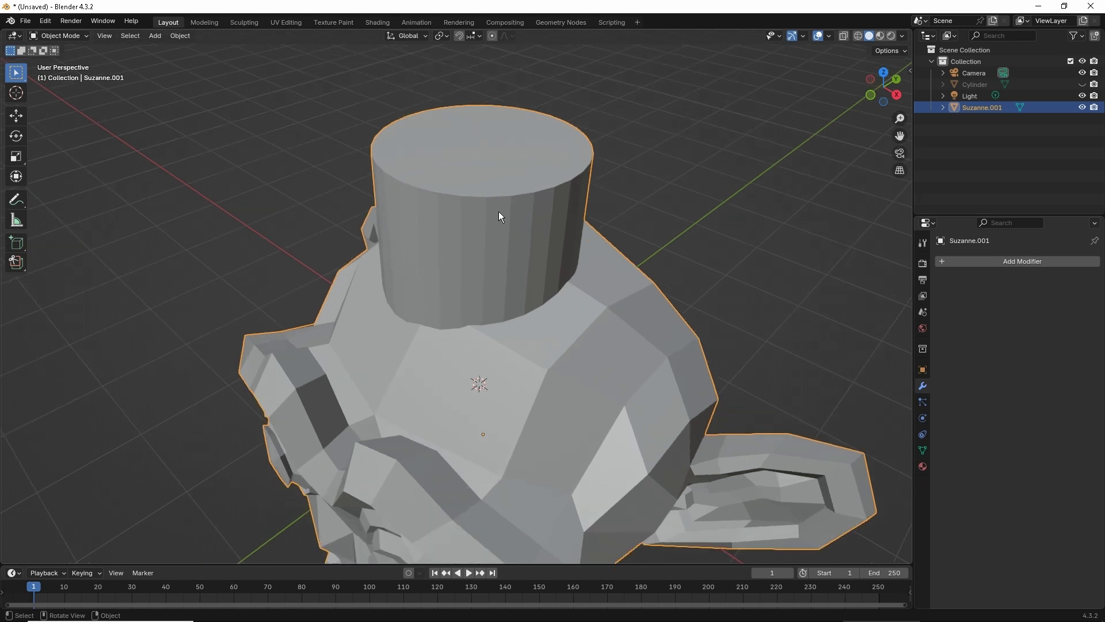
middle_drag(499, 212, 560, 296)
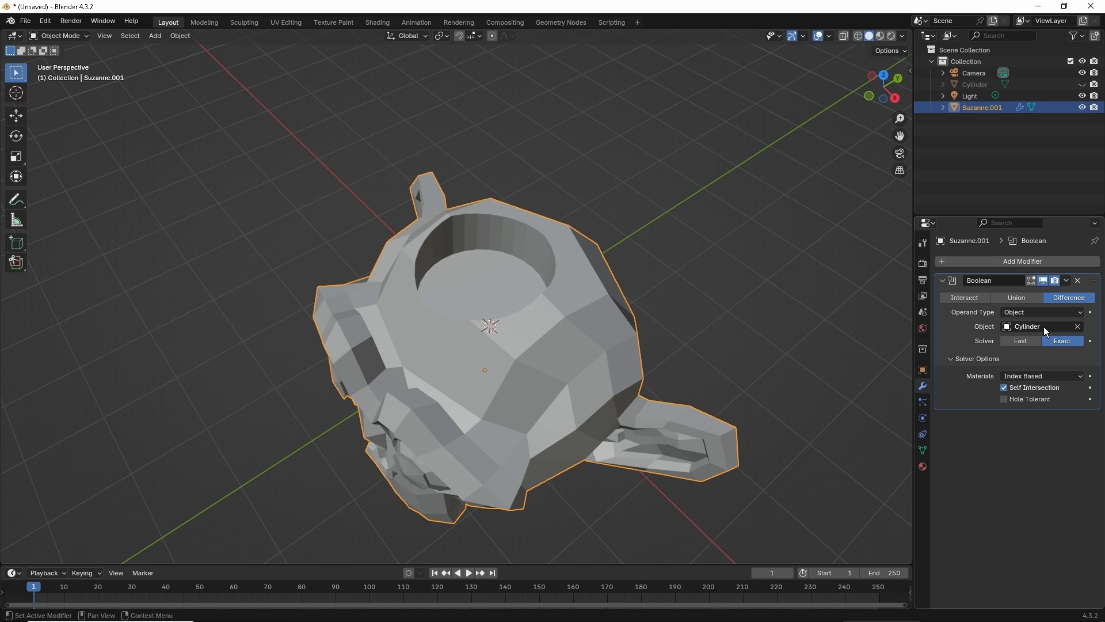
click(25, 21)
mouse_move(53, 196)
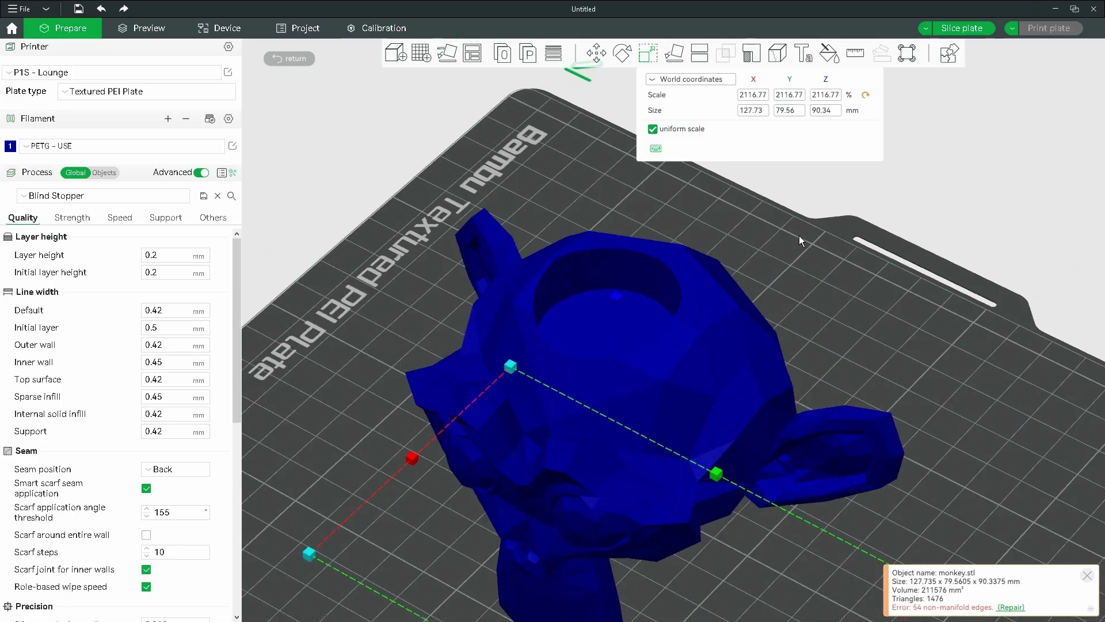
drag(799, 236, 883, 235)
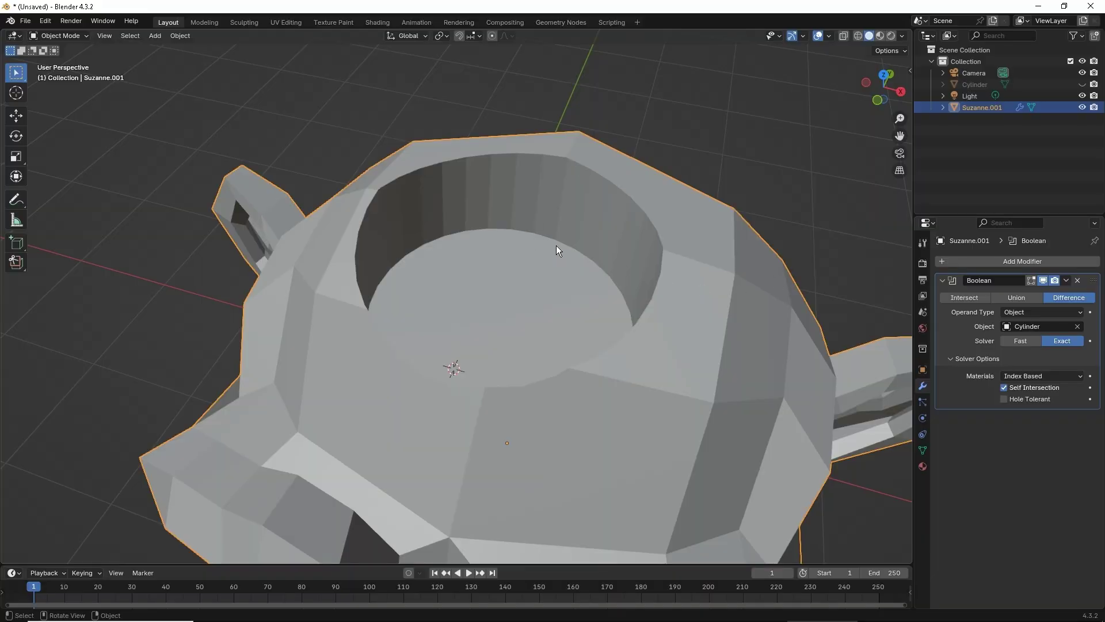
- Enter Edit Mode on the monkey head and apply its Boolean Difference modifier
middle_drag(499, 241, 488, 271)
scroll(484, 266, up, 3)
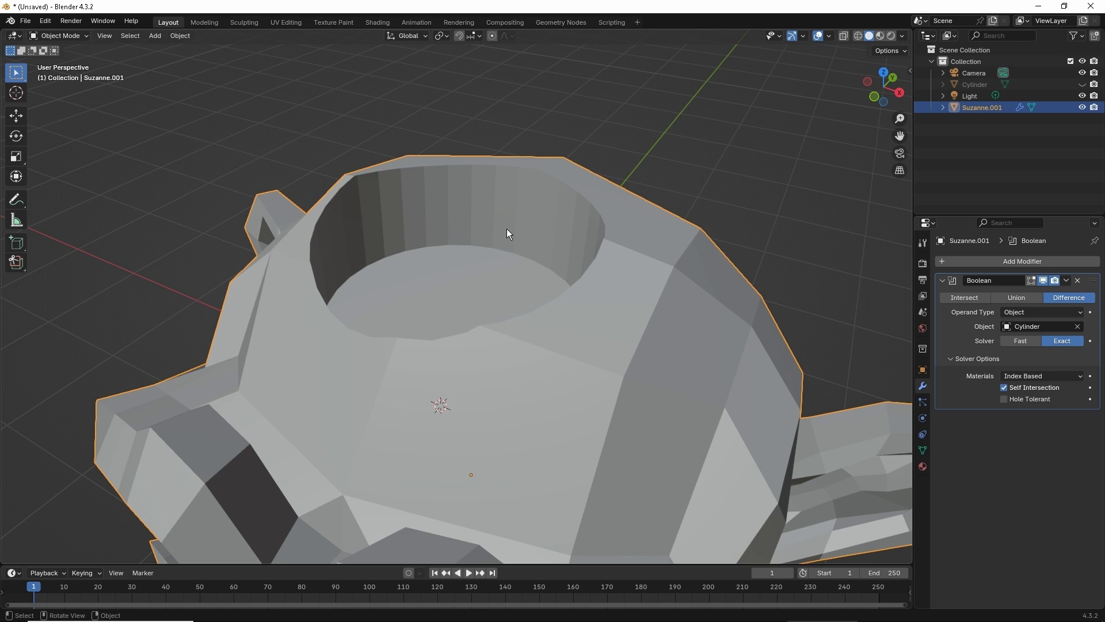
key(Tab)
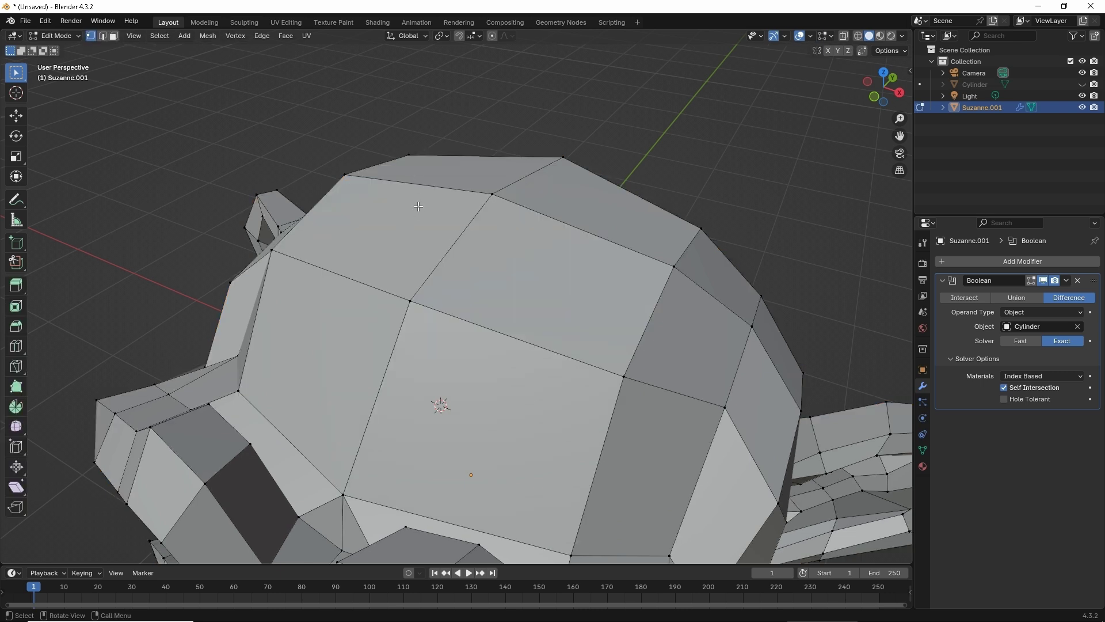
click(1067, 279)
click(1052, 294)
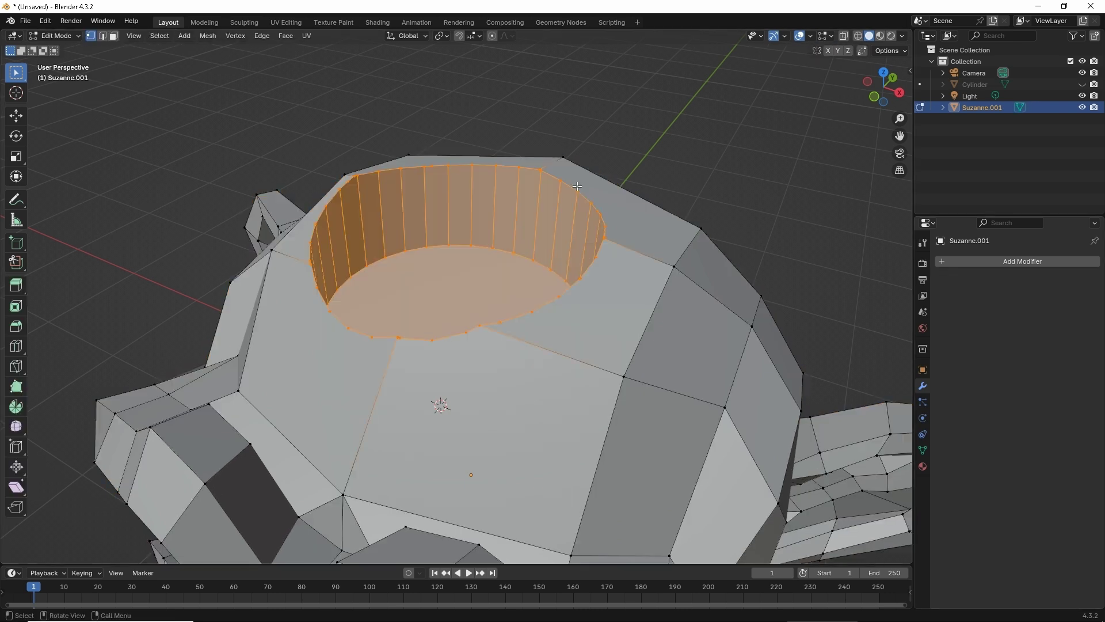
scroll(577, 186, up, 4)
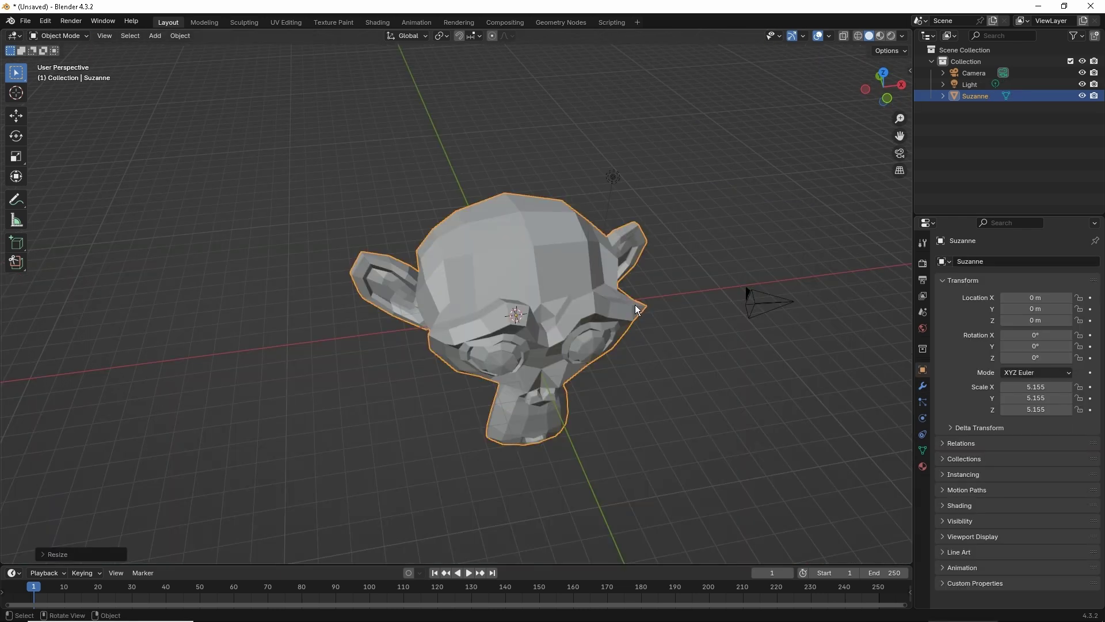
- Add a cube at the monkey head's position and scale it to about -4.67 on all axes
click(699, 196)
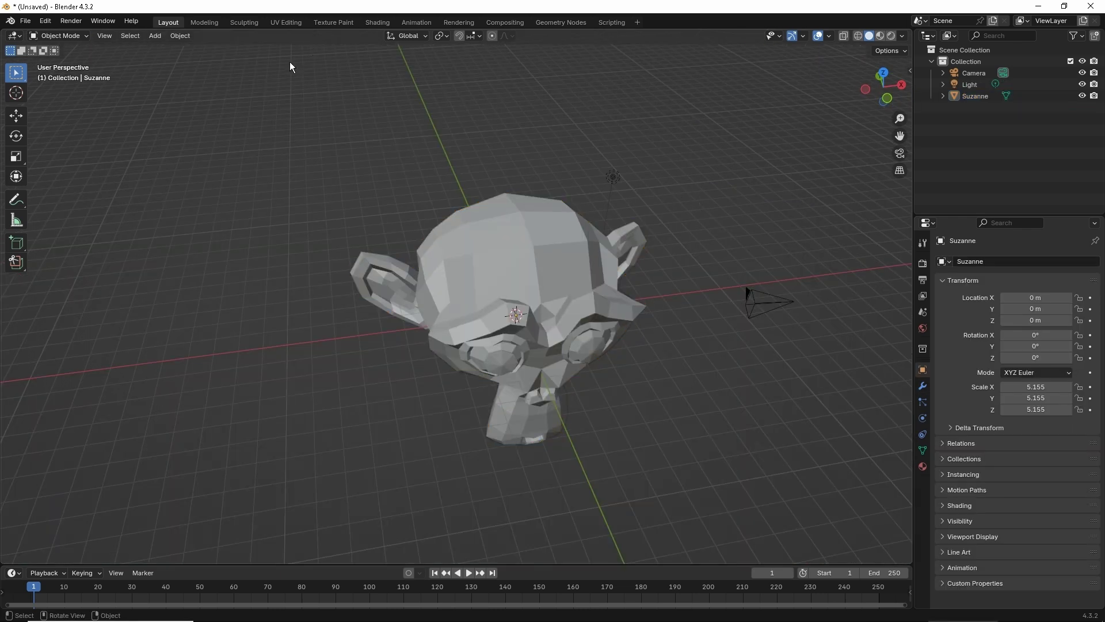
click(160, 40)
mouse_move(165, 51)
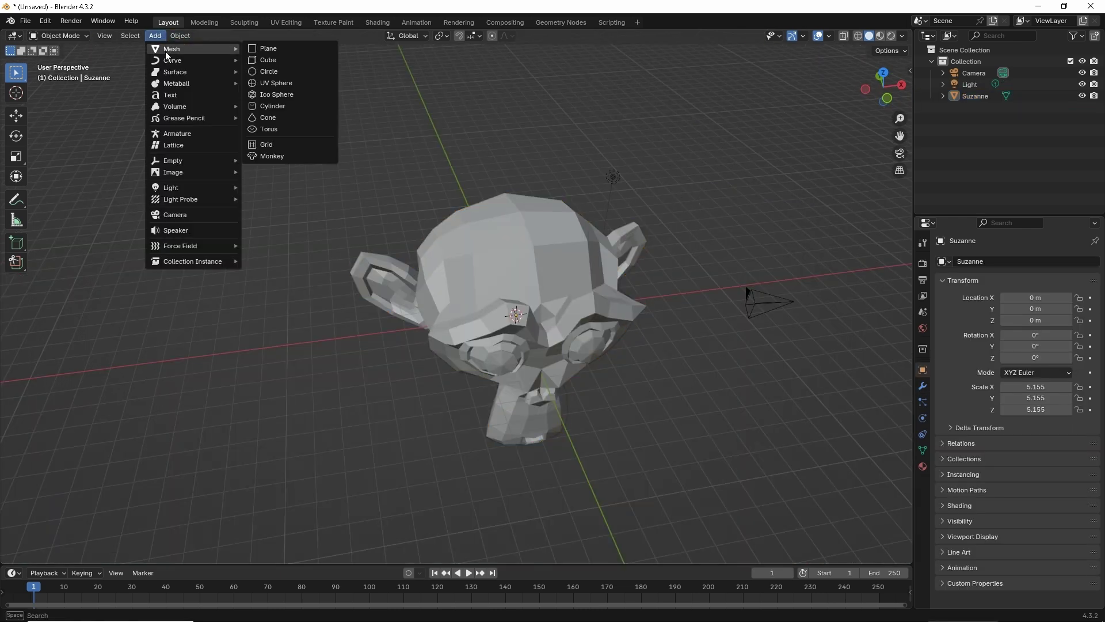
click(324, 56)
key(s)
click(752, 313)
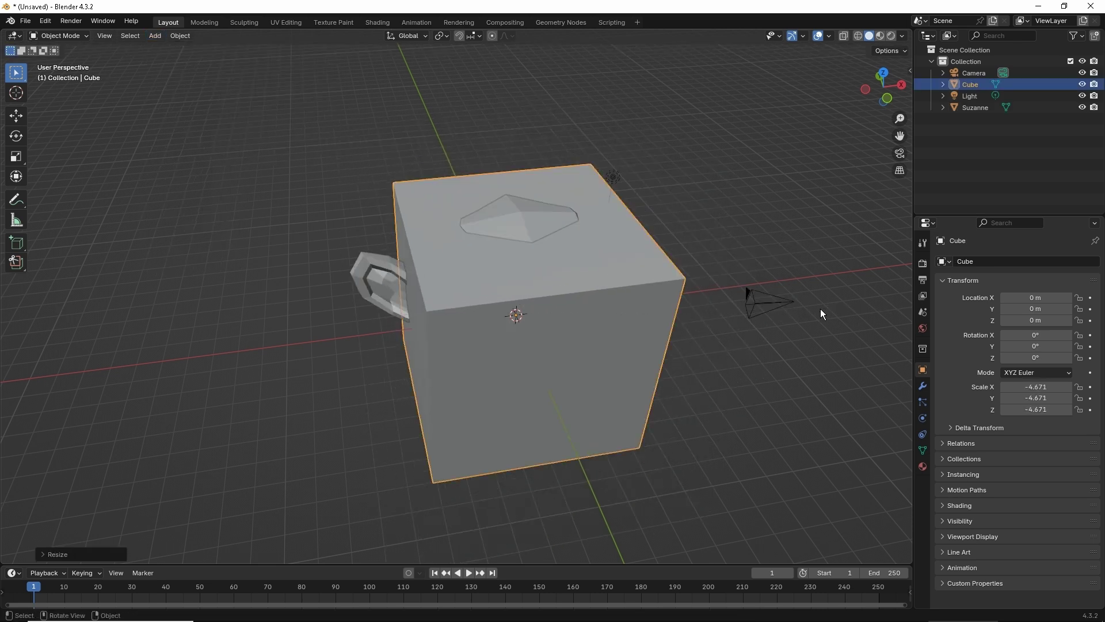
- Move the cube sideways and align it from top view so it covers one half of the monkey head
key(g)
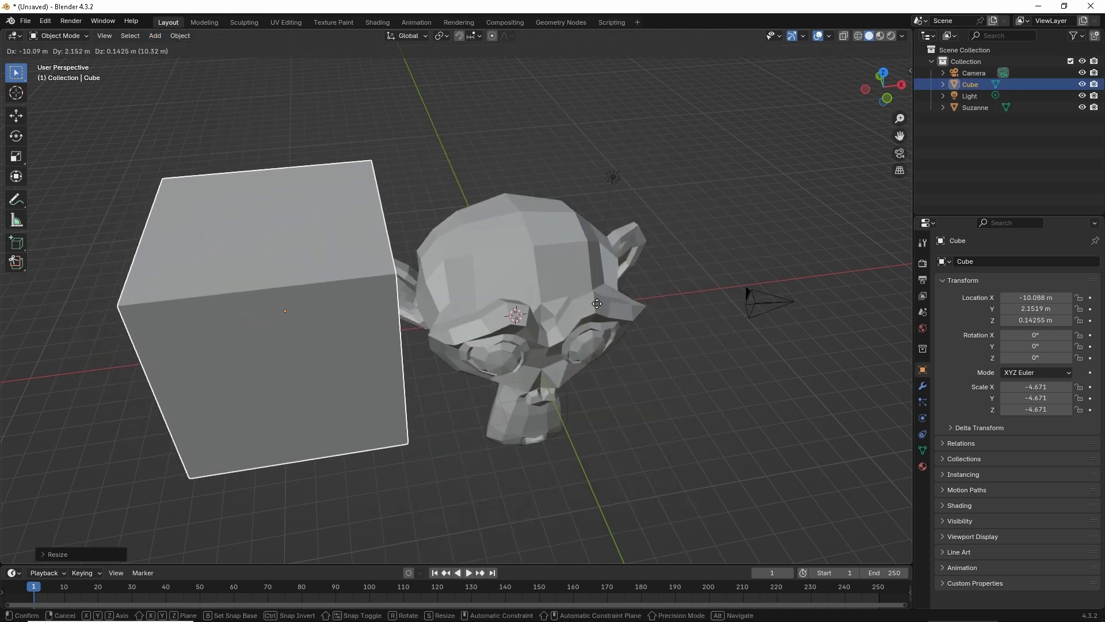
click(676, 299)
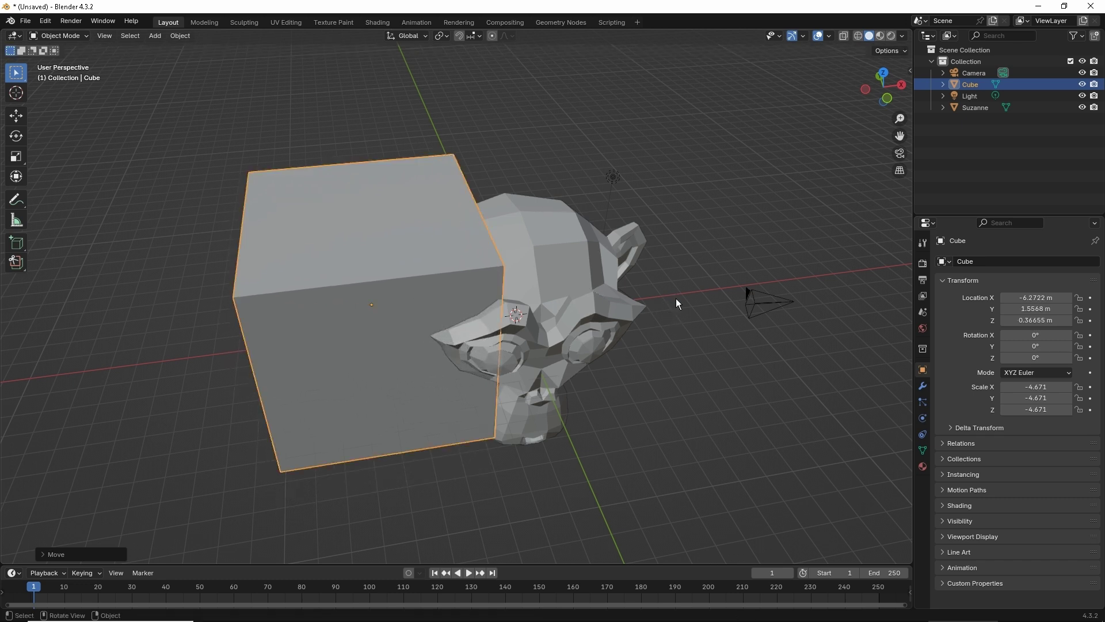
middle_drag(676, 298, 485, 325)
key(KP_7)
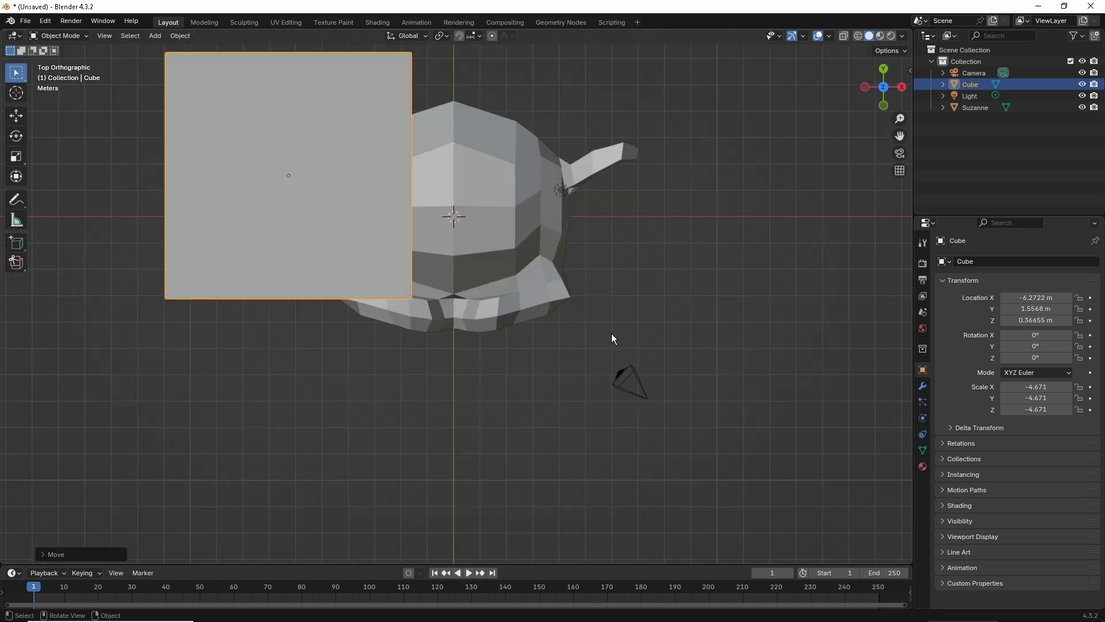
key(g)
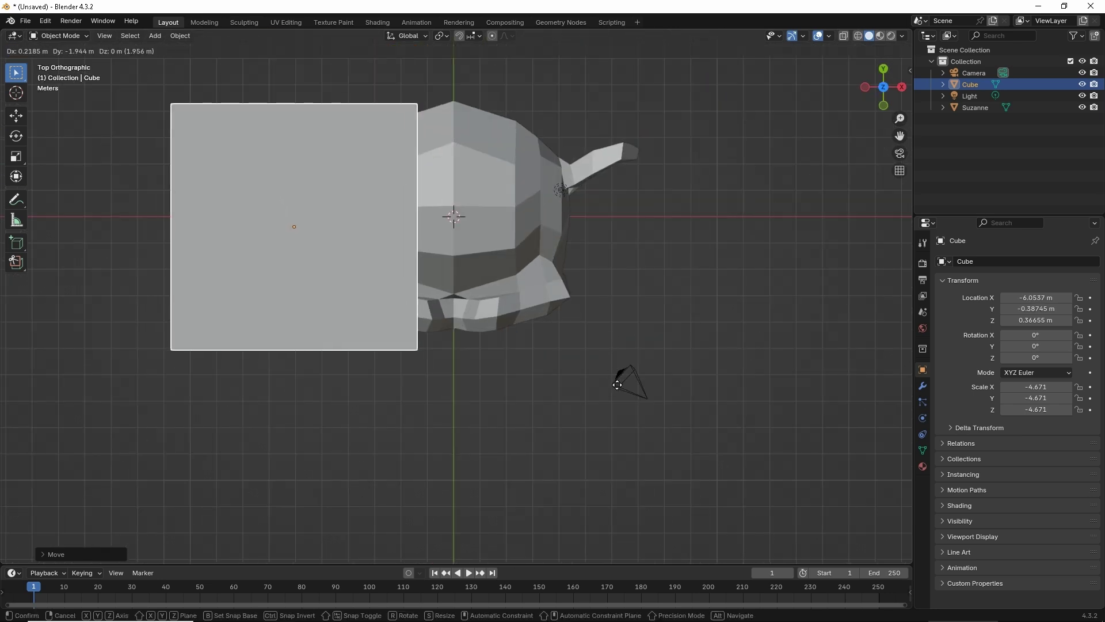
click(617, 384)
middle_drag(568, 317, 526, 287)
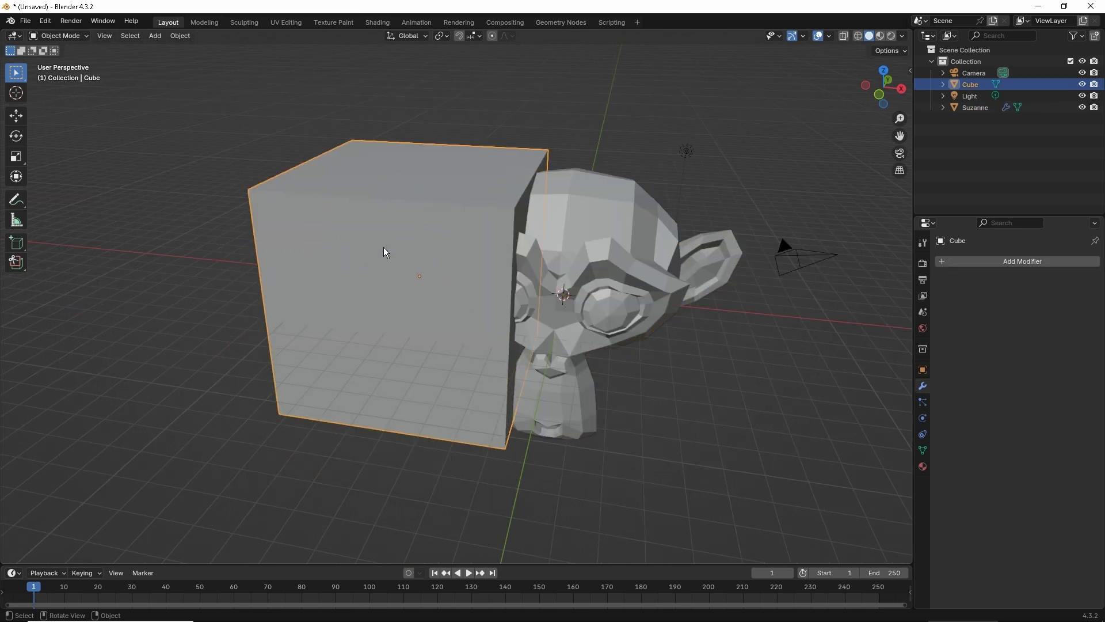
- Set the cube as the object of the monkey head's Boolean Difference modifier, with Self Intersection enabled
click(639, 222)
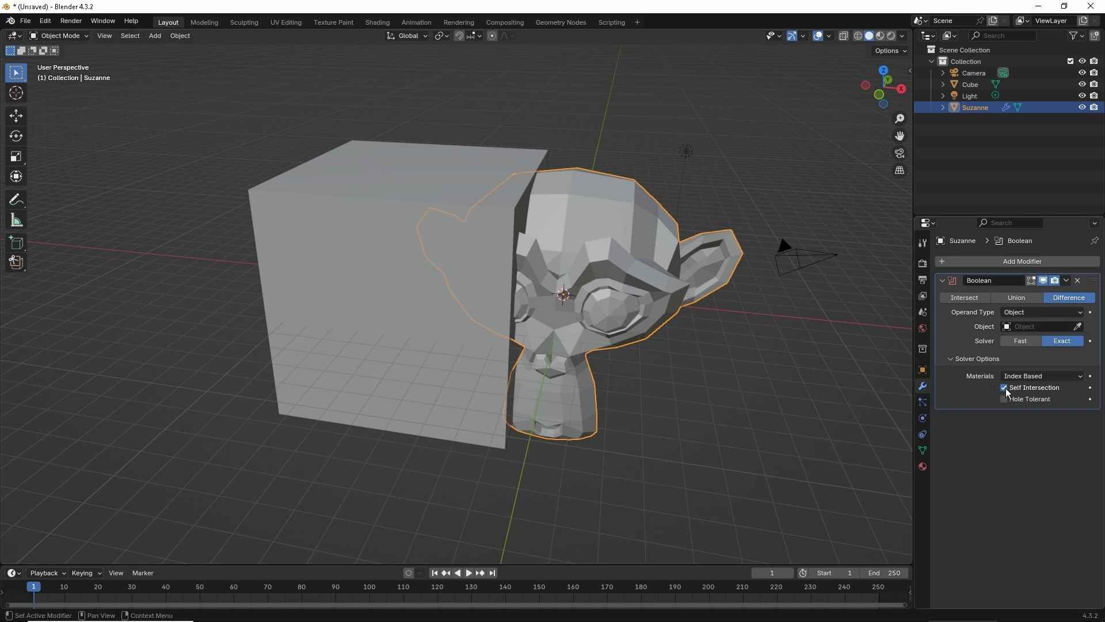
click(1078, 327)
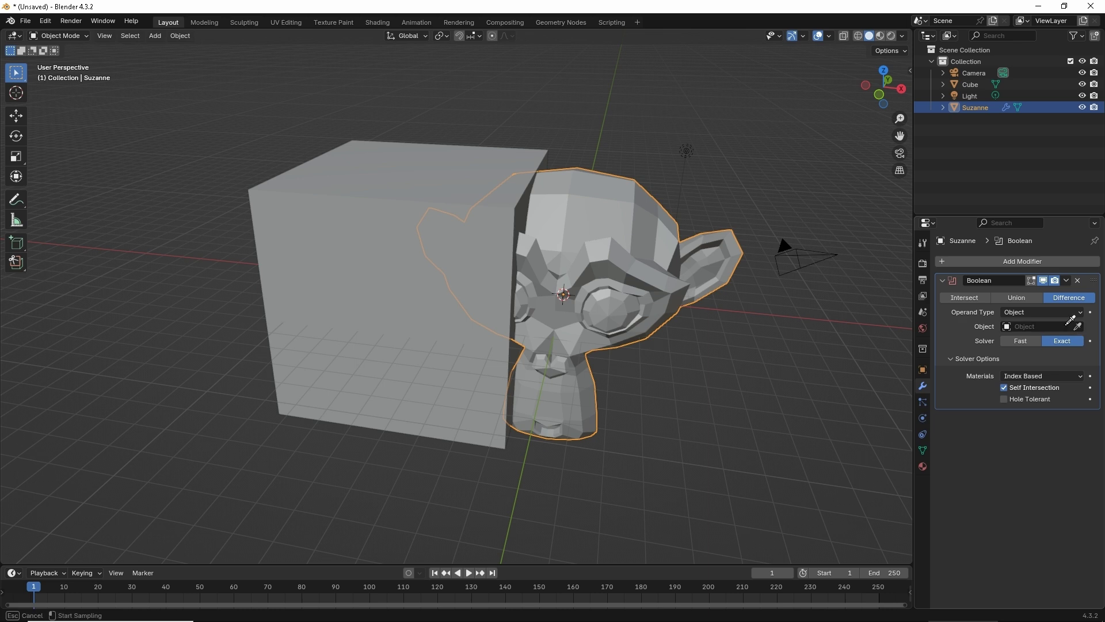
click(328, 201)
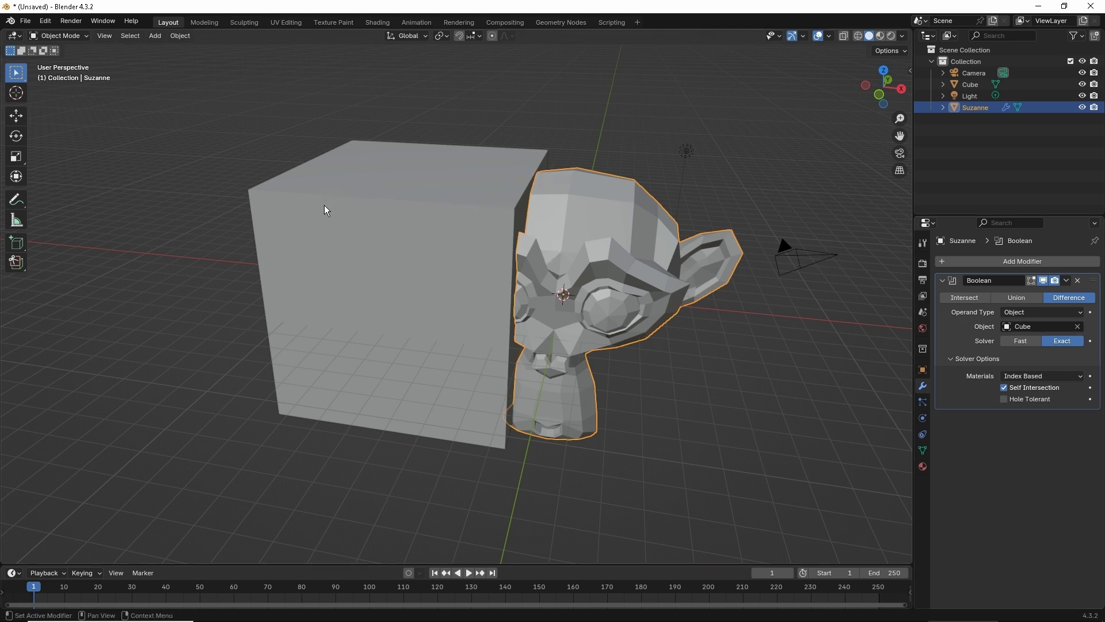
- Hide the cube and examine the cut side of the monkey head
click(323, 205)
key(h)
middle_drag(330, 216, 468, 331)
scroll(468, 331, up, 3)
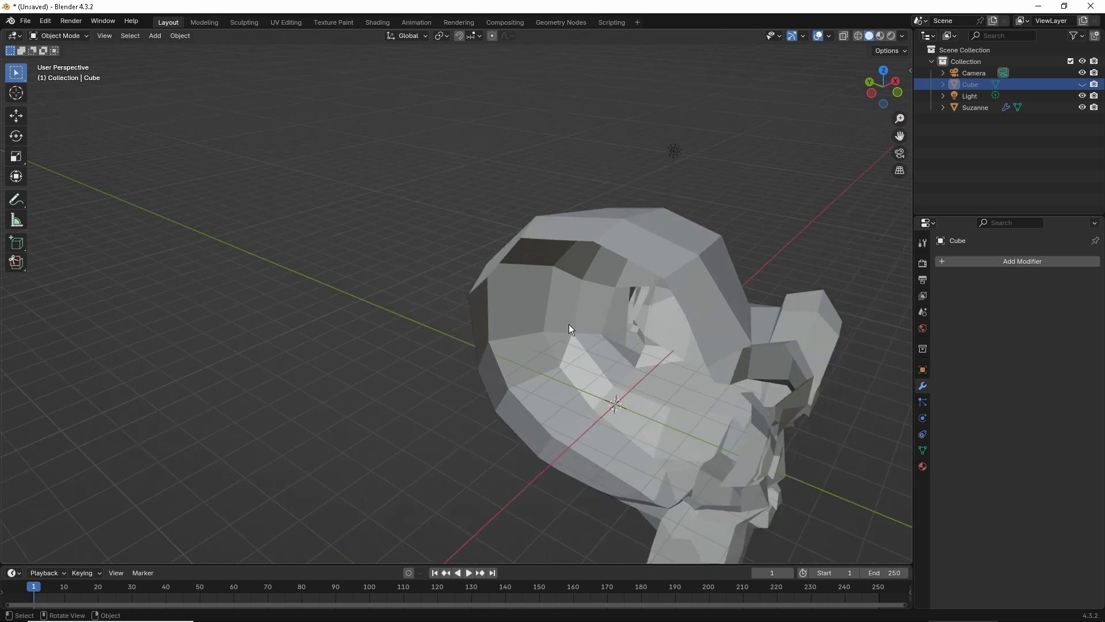
middle_drag(569, 324, 486, 221)
- Enable Hole Tolerant in the monkey head's Boolean modifier and check the cut surface
click(555, 202)
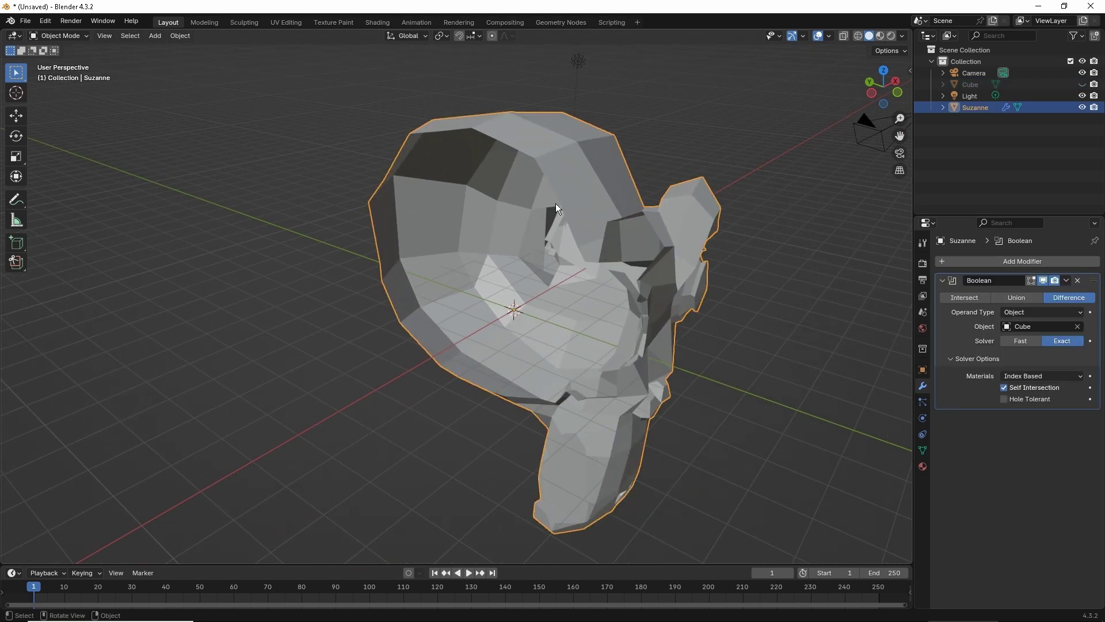
click(1005, 399)
middle_drag(755, 356, 614, 351)
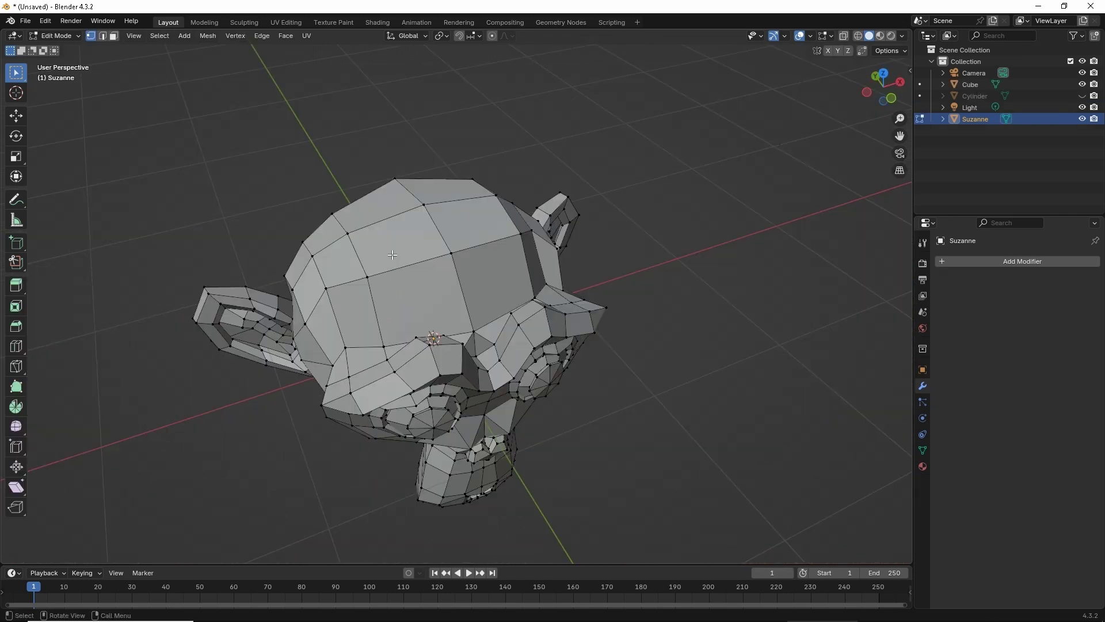
- Lower two vertices on the crown of the monkey head along Z, the second by about 0.09 mm
mouse_move(392, 254)
middle_down()
mouse_move(375, 212)
mouse_move(397, 239)
middle_up()
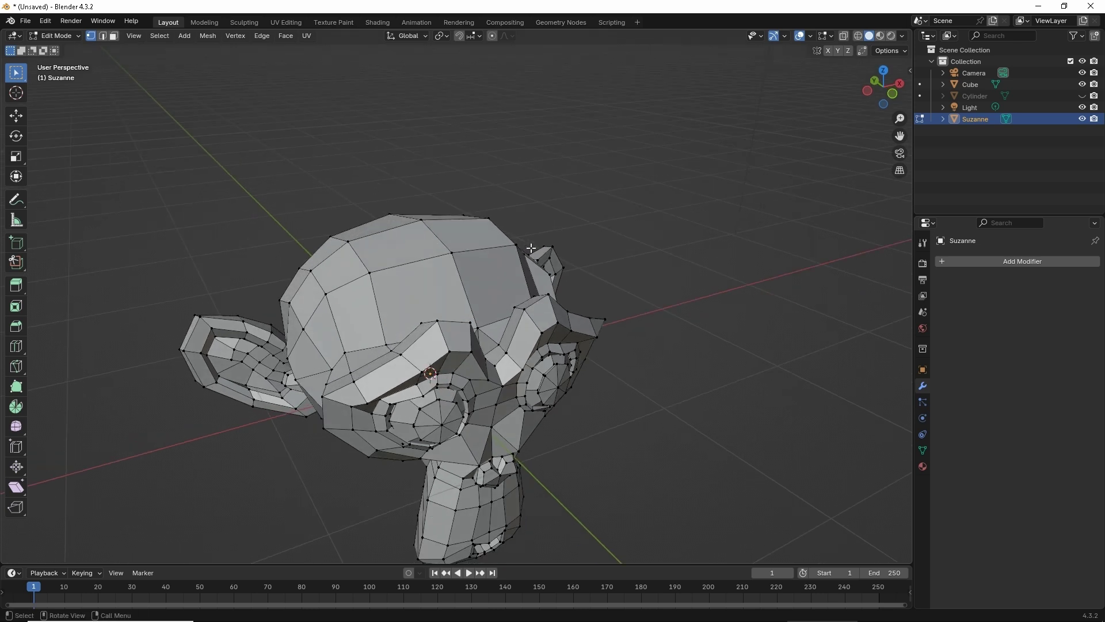
click(430, 230)
key(g)
key(z)
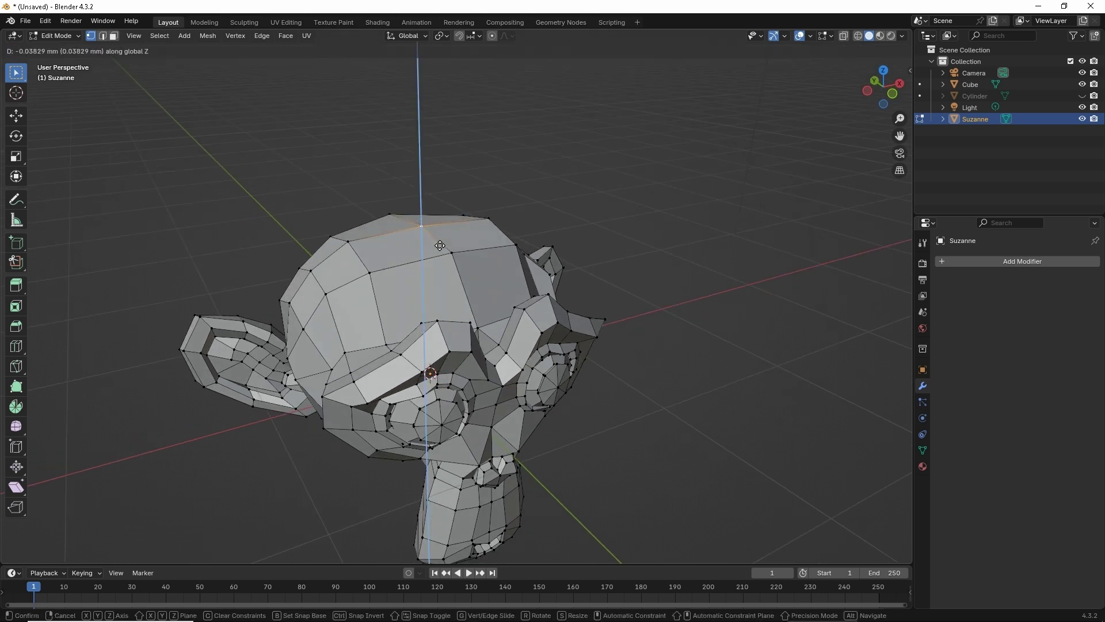
click(441, 253)
click(348, 241)
key(g)
key(z)
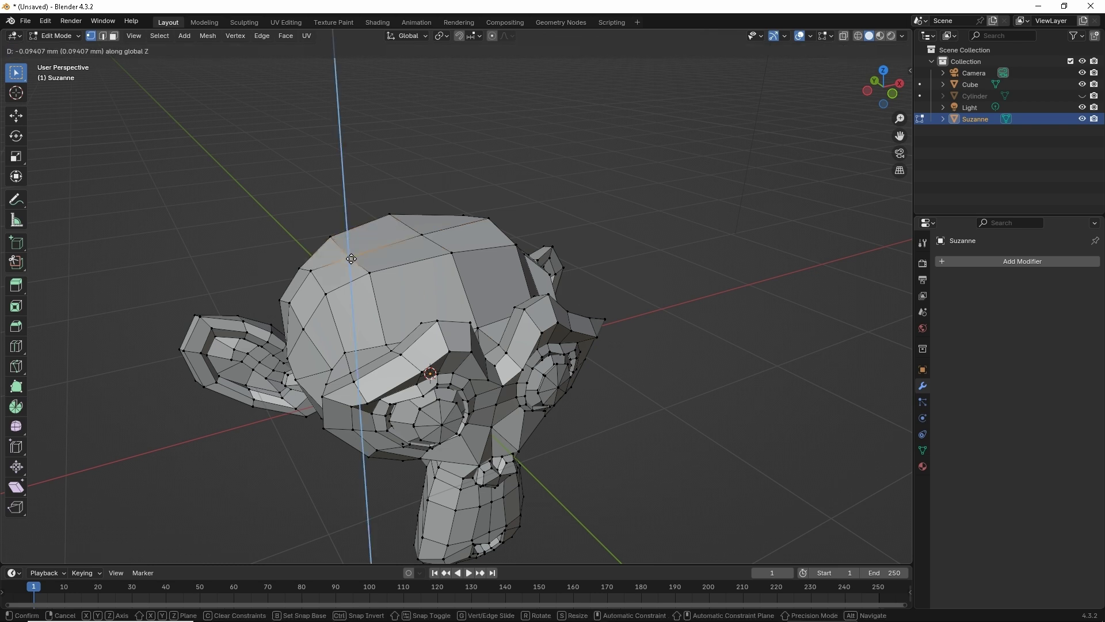
click(351, 257)
- Select the four faces on the crown of the monkey head and flatten them by scaling to 0 along Z
key(3)
middle_drag(351, 258, 476, 316)
middle_drag(429, 247, 436, 212)
shift+click(432, 248)
shift+click(450, 282)
shift+click(454, 219)
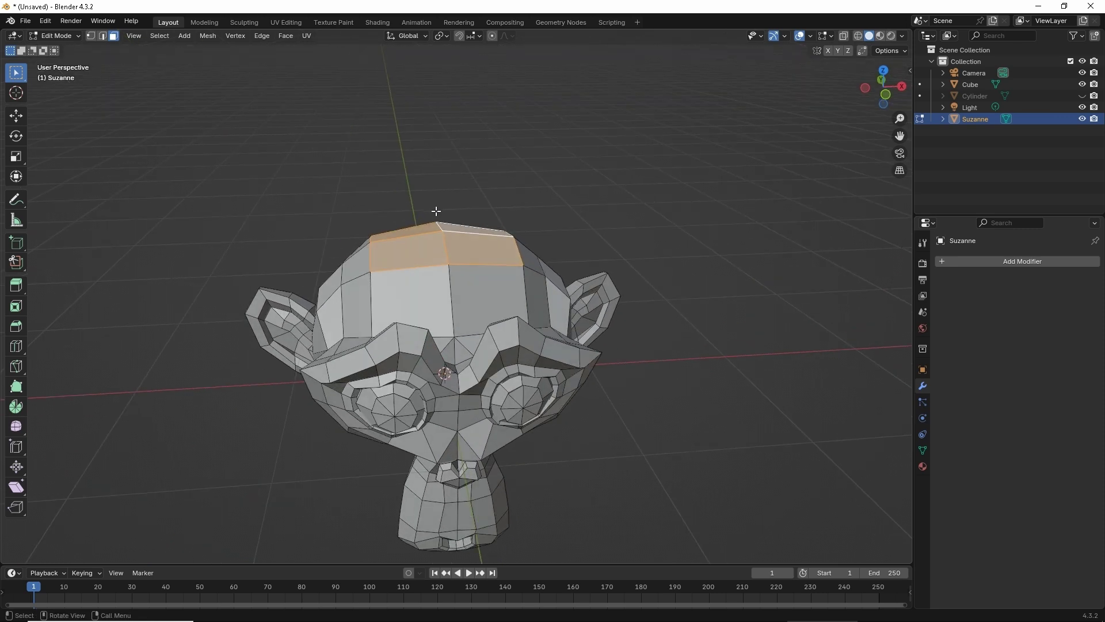
key(s)
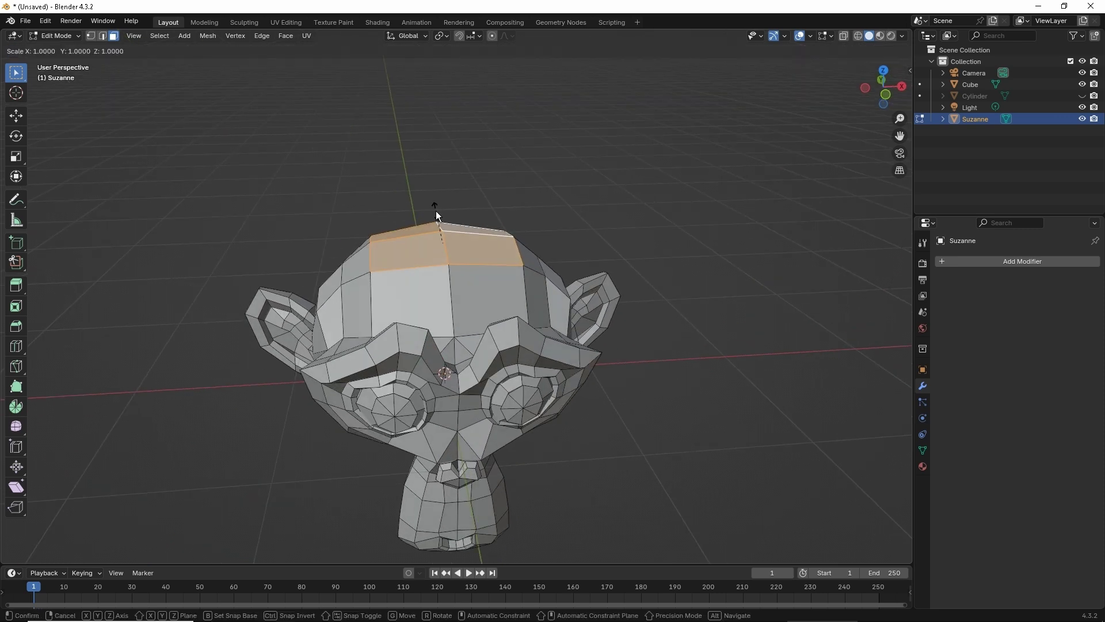
key(z)
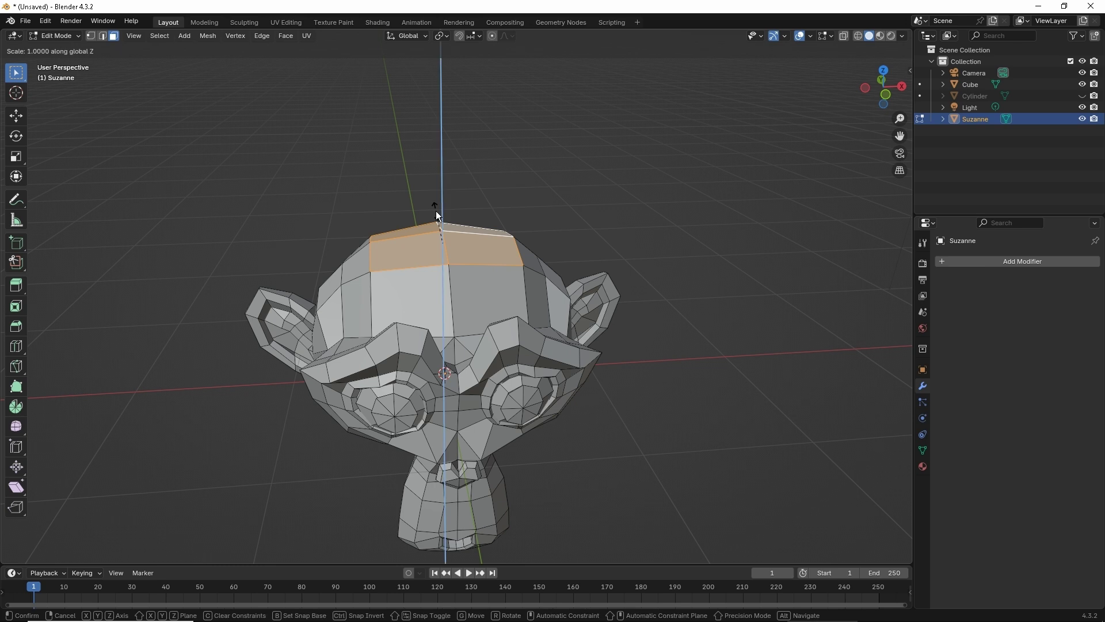
key(0)
key(Return)
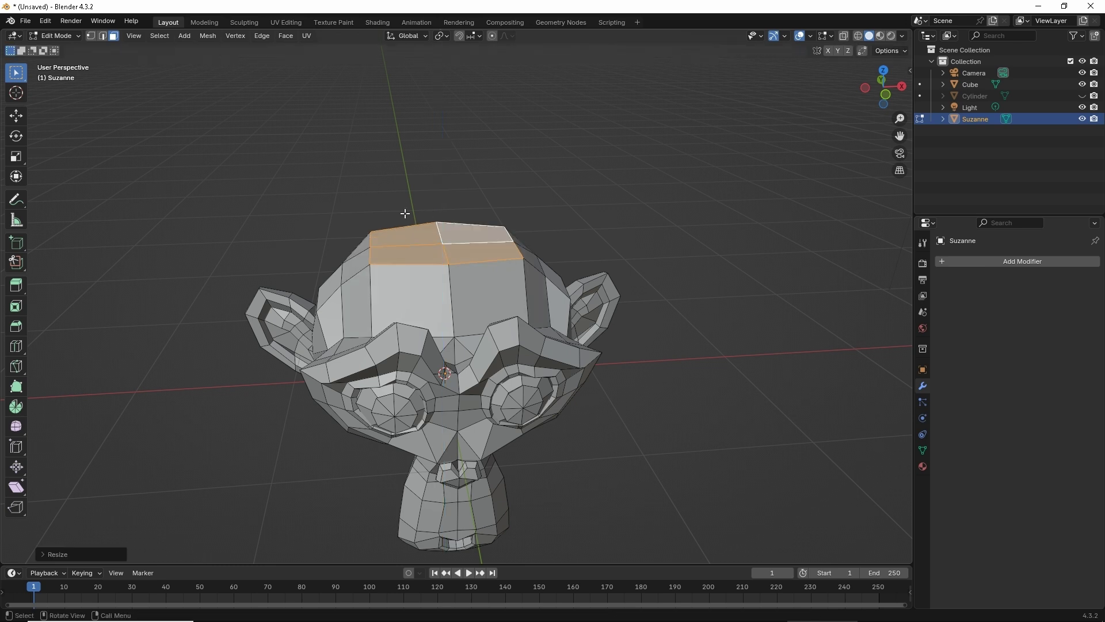
scroll(405, 214, up, 3)
middle_drag(420, 319, 347, 300)
key(Tab)
key(Tab)
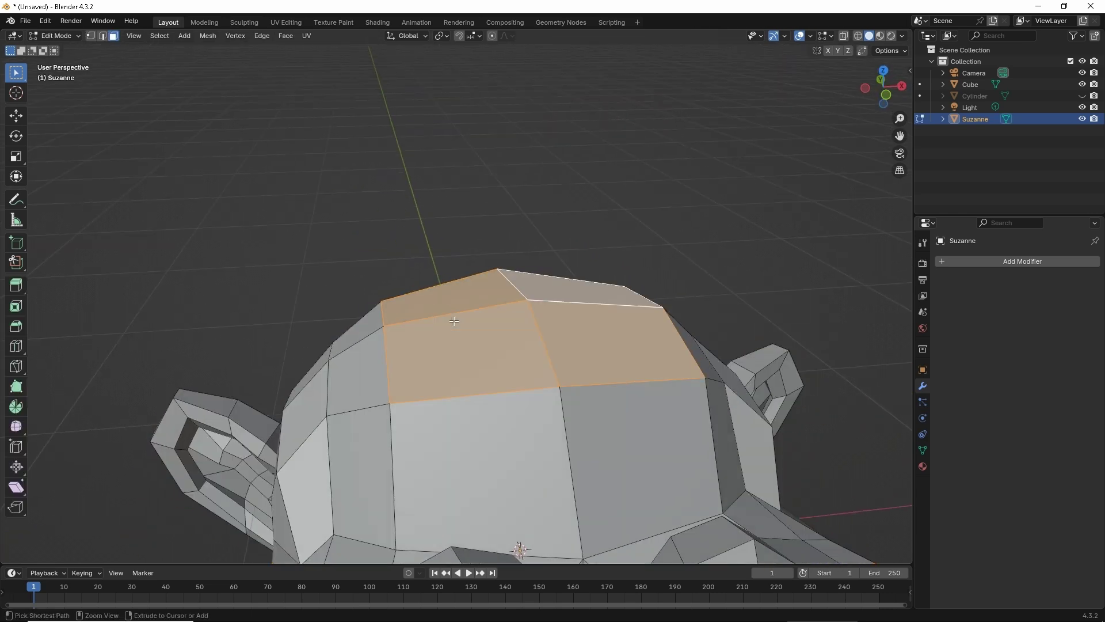
- Select the faces on the side of the head above the ear and flatten them by scaling to 0 along X
shift+middle_drag(505, 318, 381, 244)
middle_drag(590, 293, 407, 271)
drag(407, 270, 685, 129)
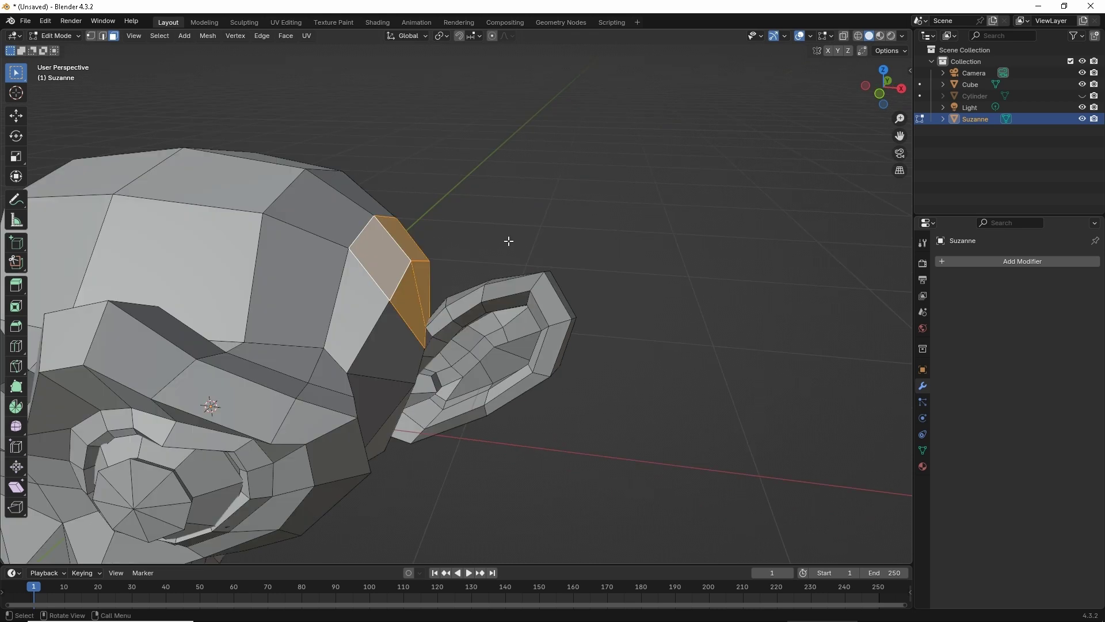
key(s)
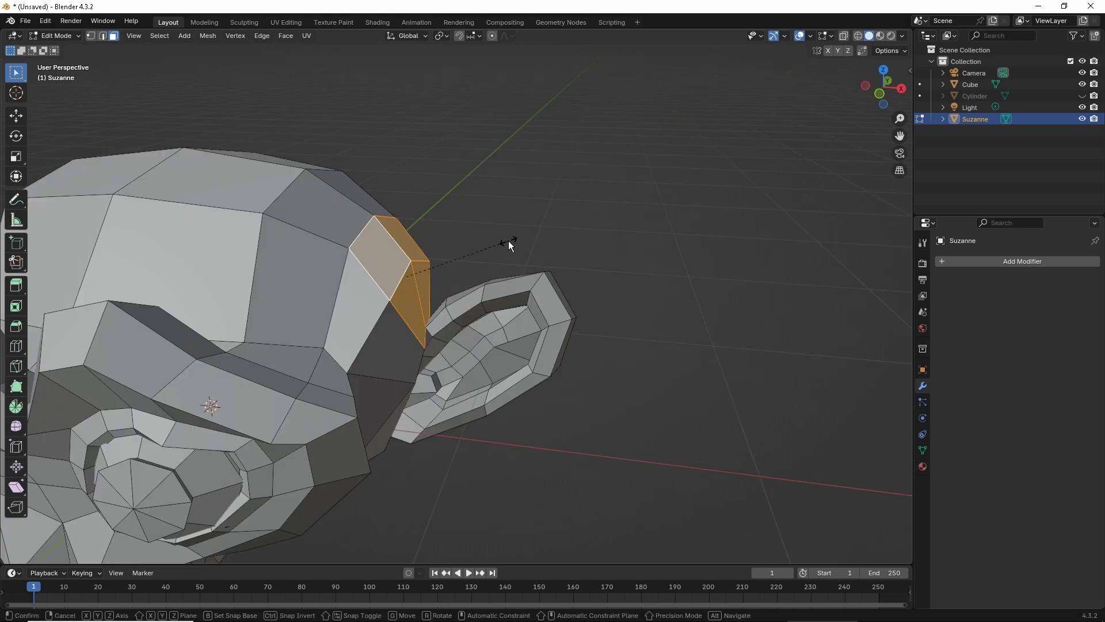
key(x)
key(0)
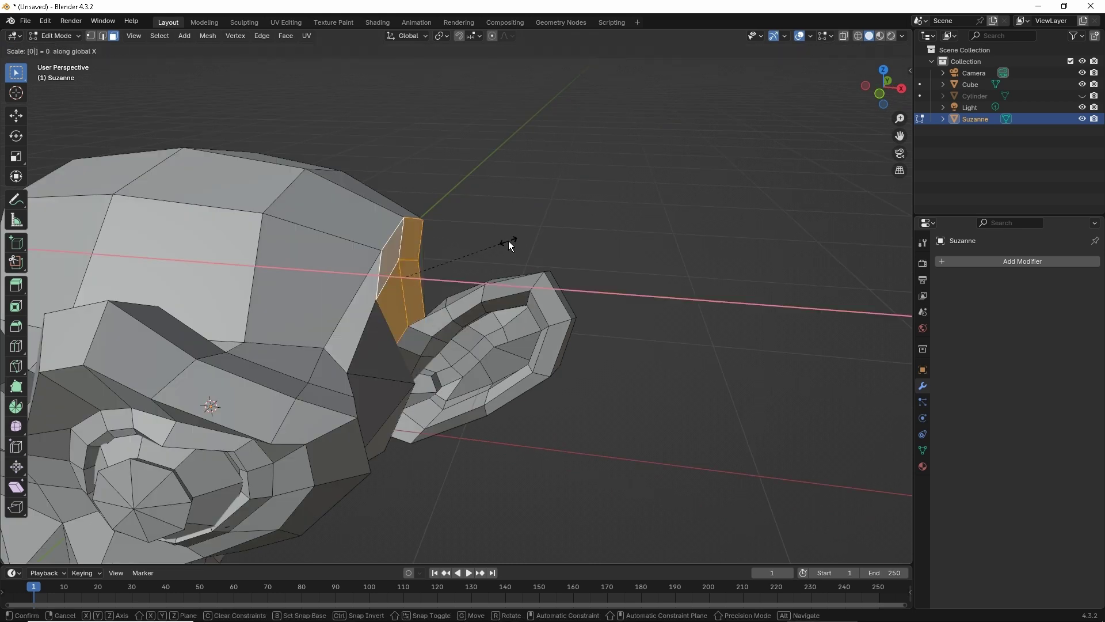
key(Return)
middle_drag(505, 240, 211, 236)
key(KP_Decimal)
middle_drag(461, 305, 438, 306)
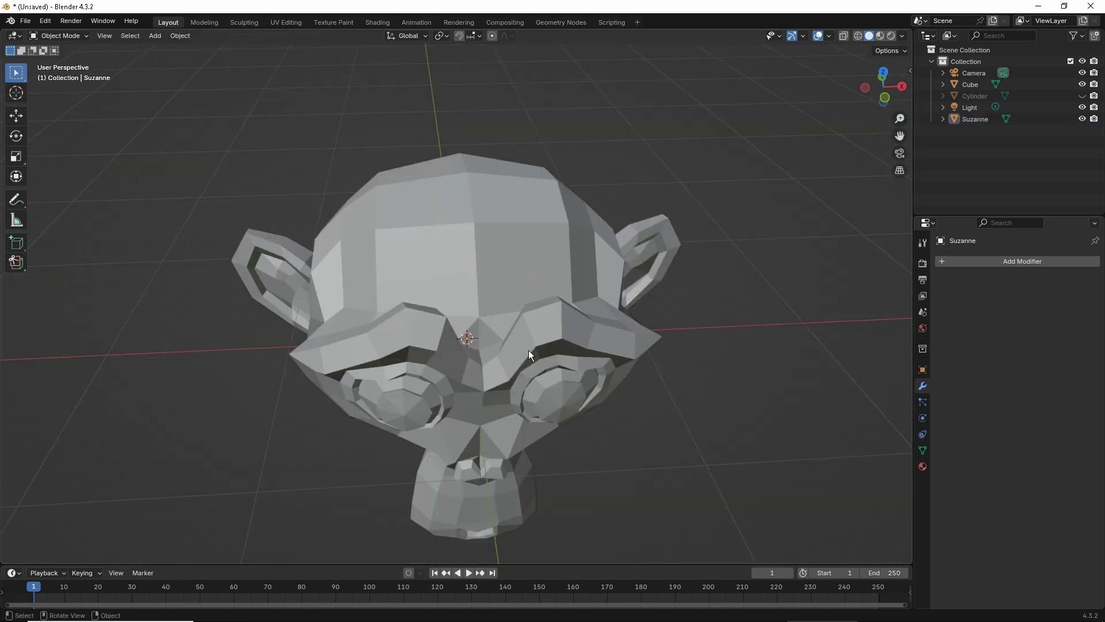
- Add a text object and place it over the top of the monkey head
middle_drag(558, 274, 491, 272)
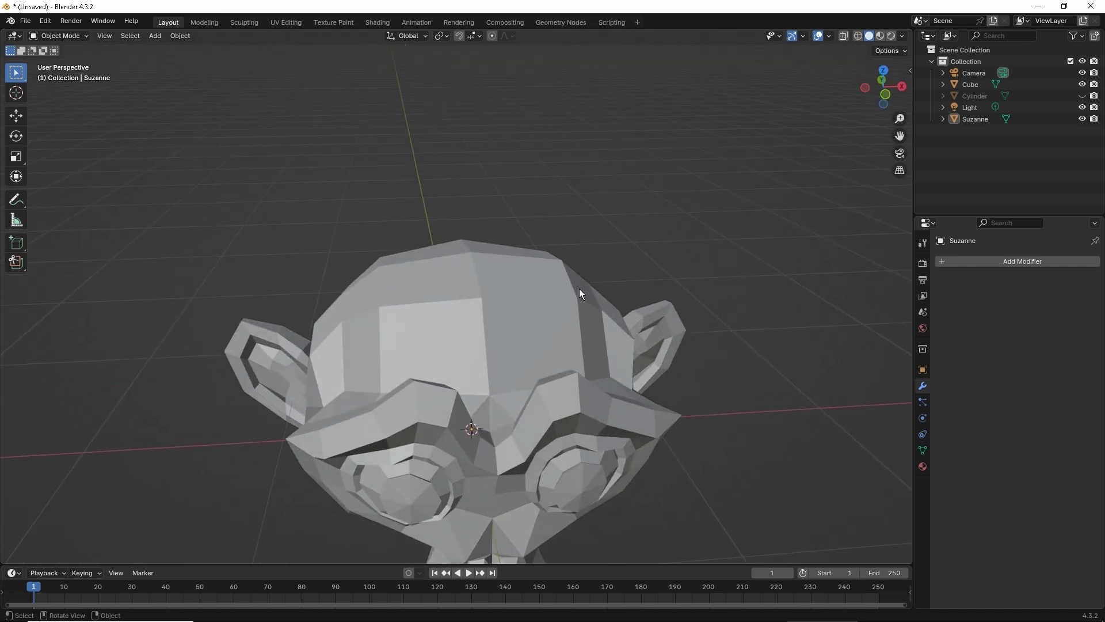
click(154, 36)
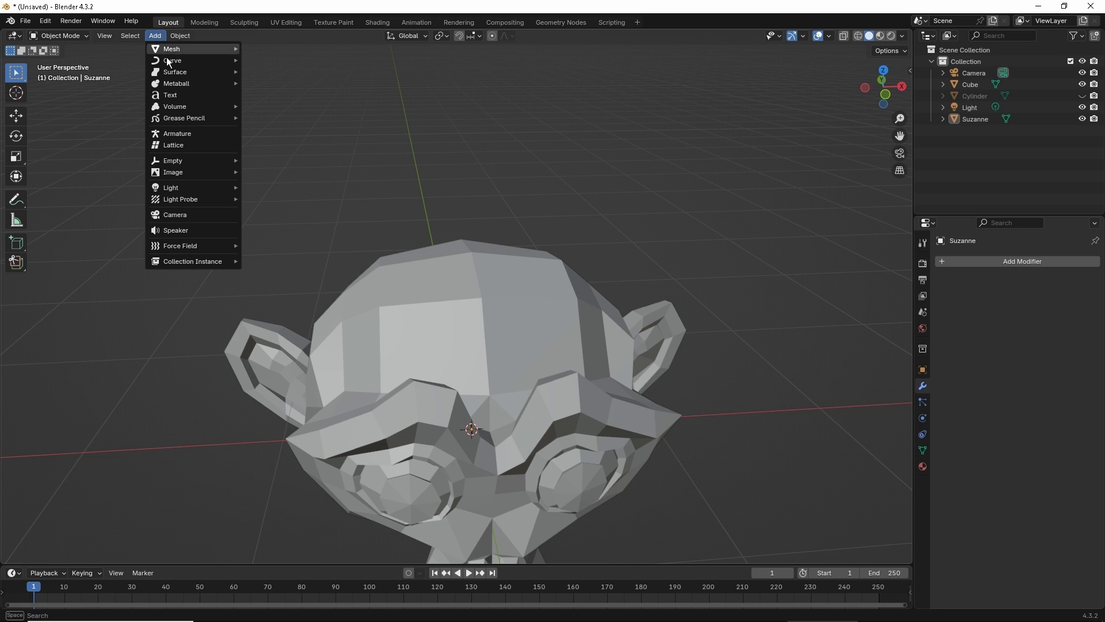
click(199, 99)
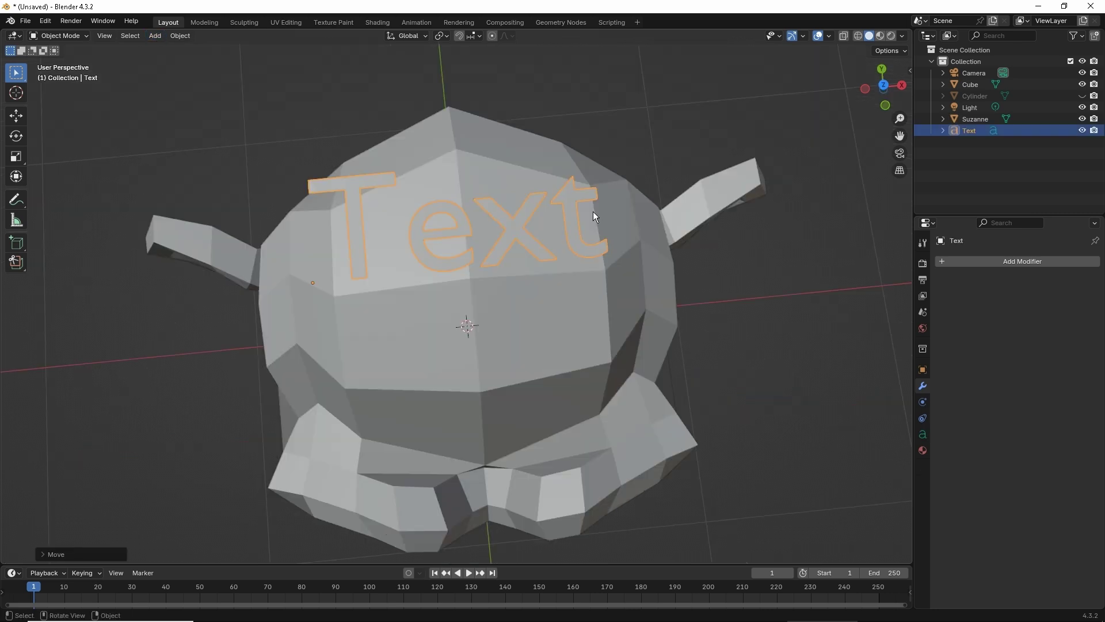
- Replace the text object's default content with a person's first name and return to Object Mode
key(Tab)
key(BackSpace)
key(BackSpace)
key(BackSpace)
key(BackSpace)
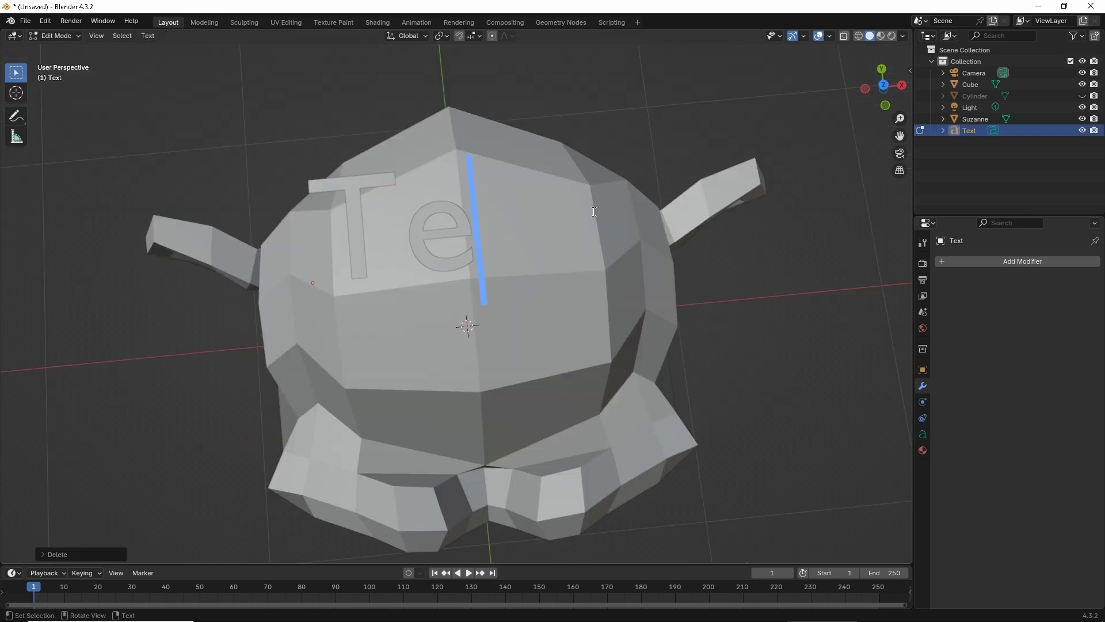
text(Gary)
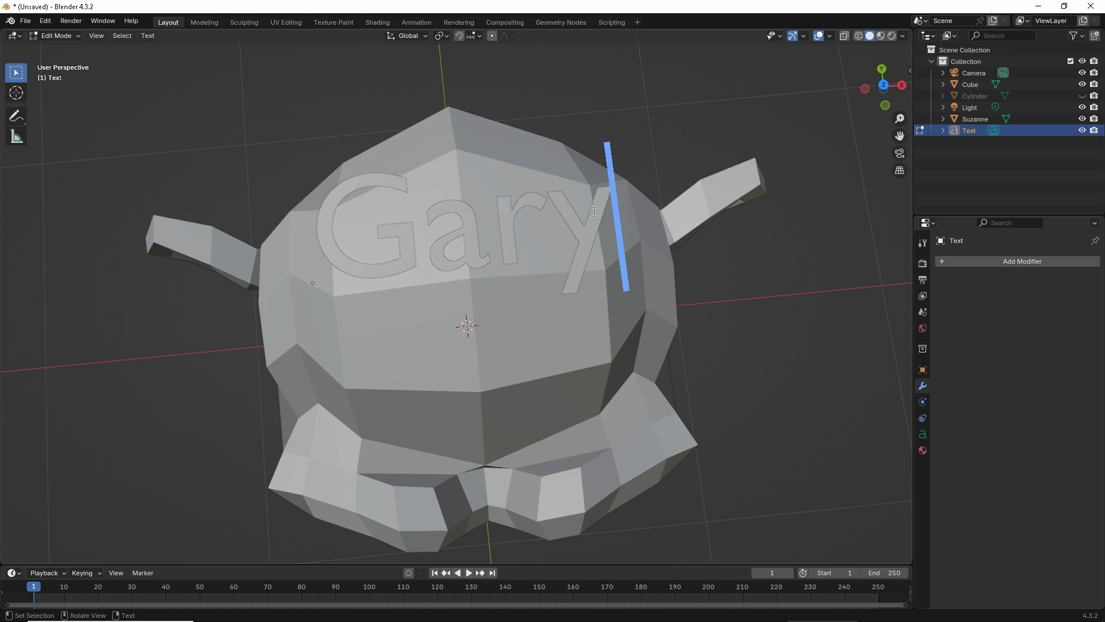
key(Tab)
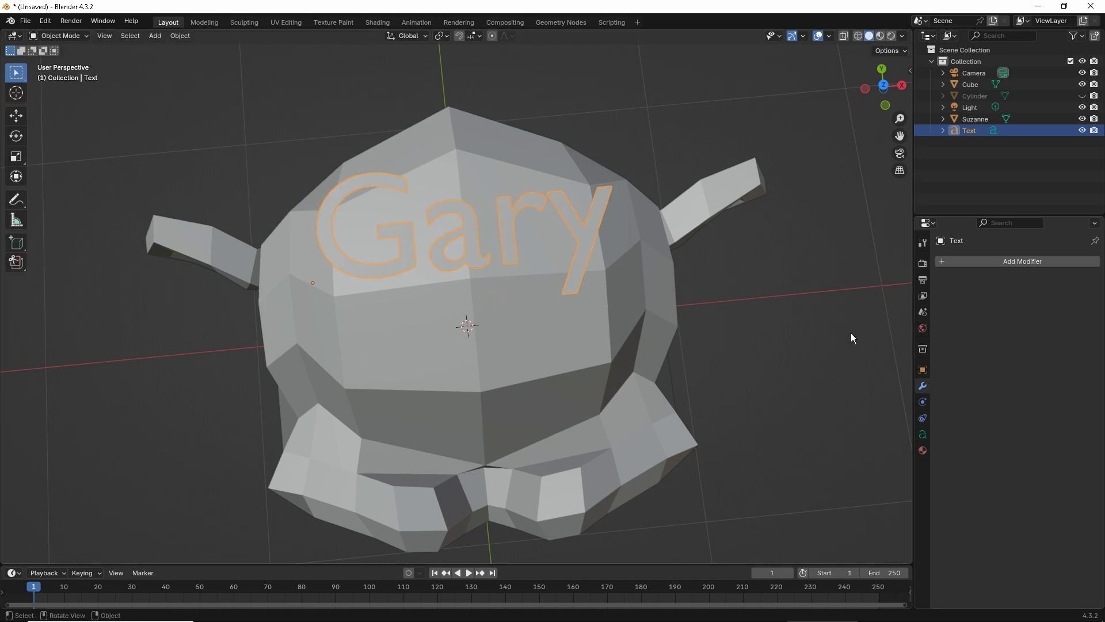
- Load an Adobe Caslon font as the text object's Regular font and check the lettering on the head
click(922, 434)
click(963, 397)
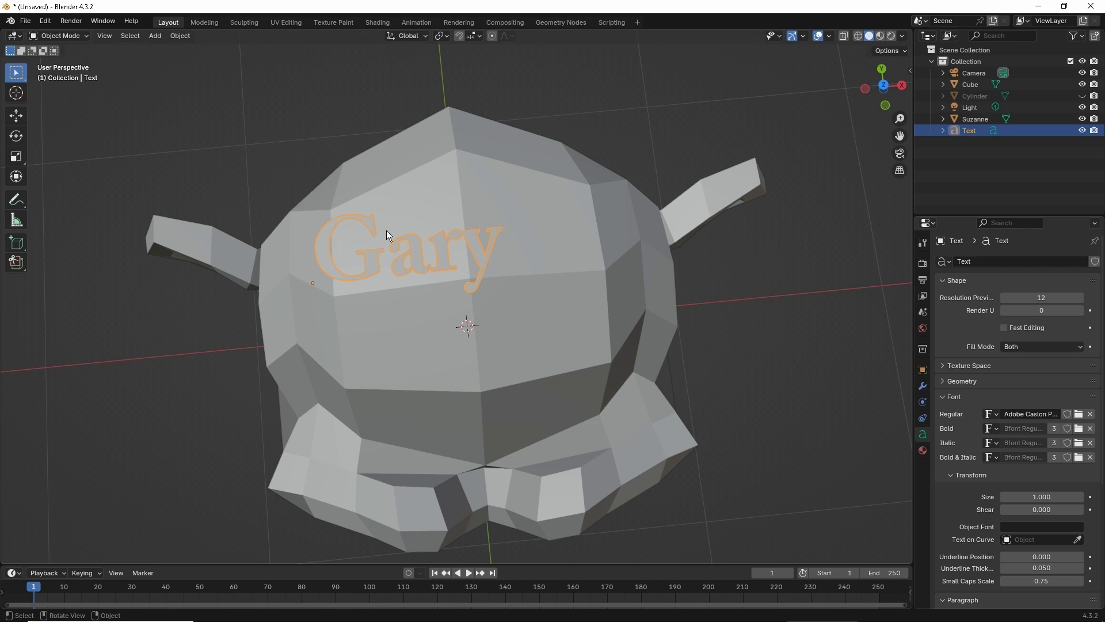
middle_drag(386, 230, 547, 301)
scroll(511, 326, down, 3)
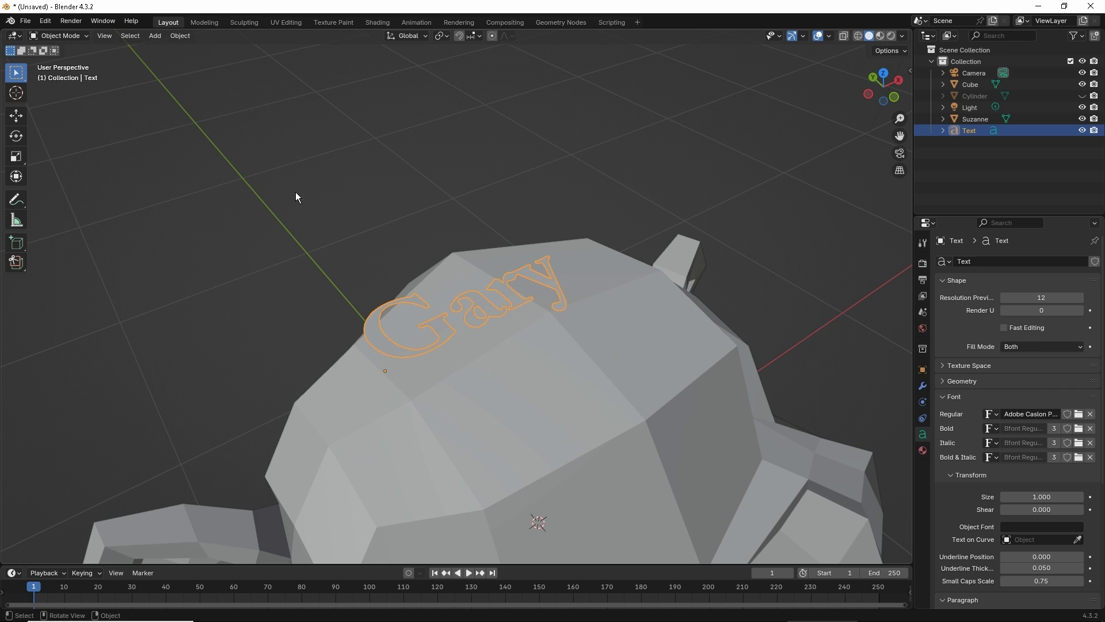
- Convert the lettering on the head to a mesh and open it in Edit Mode
click(177, 36)
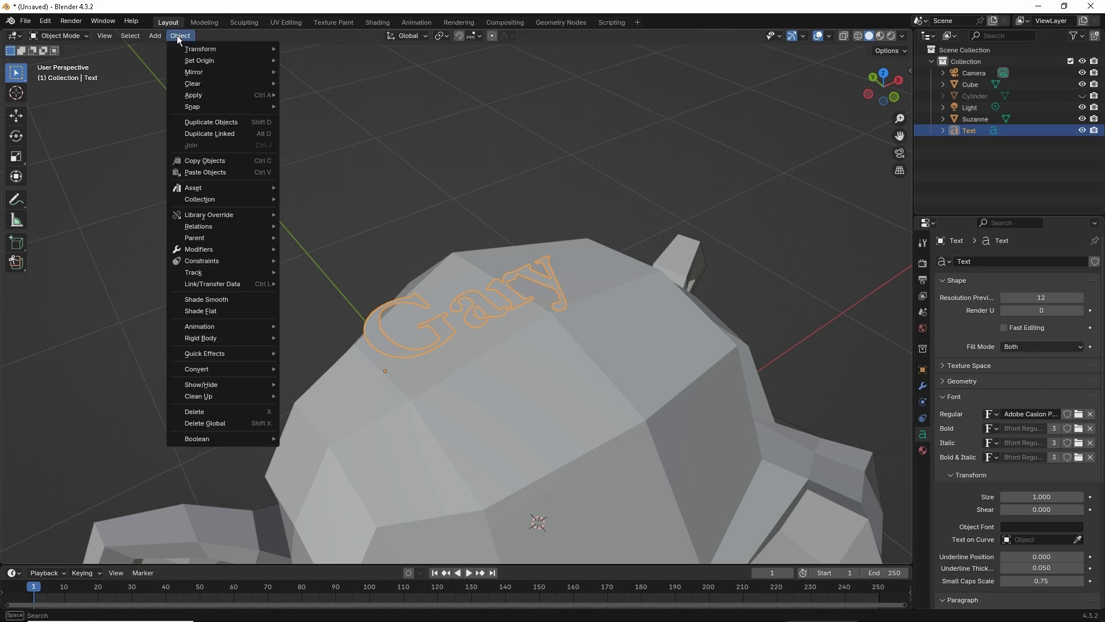
mouse_move(229, 369)
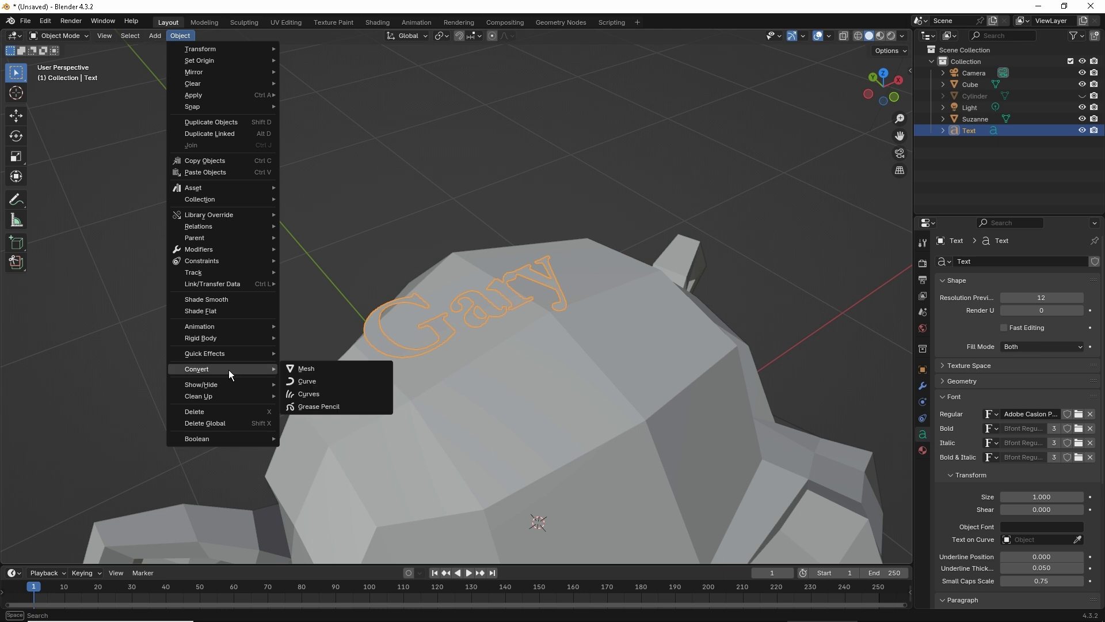
click(306, 369)
key(Tab)
scroll(421, 293, up, 4)
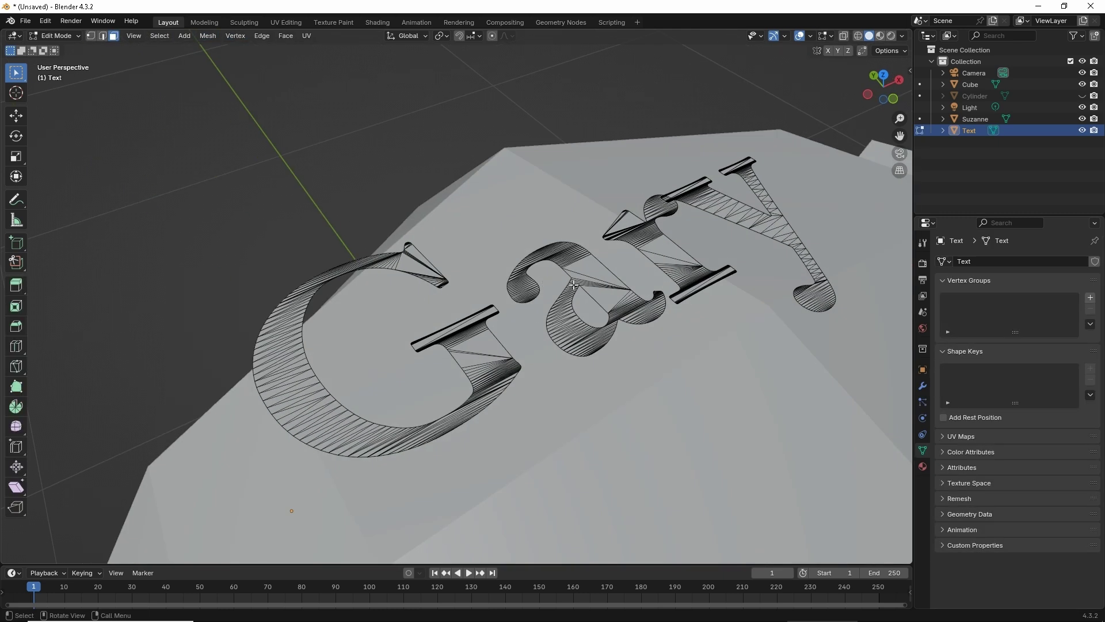
- Clean up the entire lettering mesh with Limited Dissolve at a 5° maximum angle
middle_drag(511, 265, 524, 263)
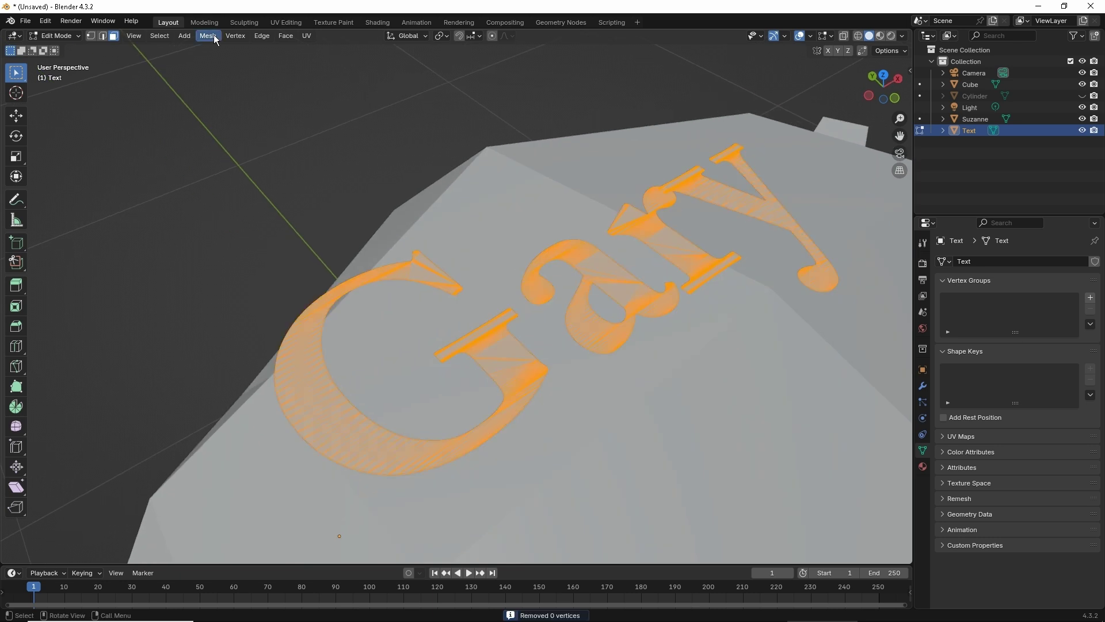
click(214, 36)
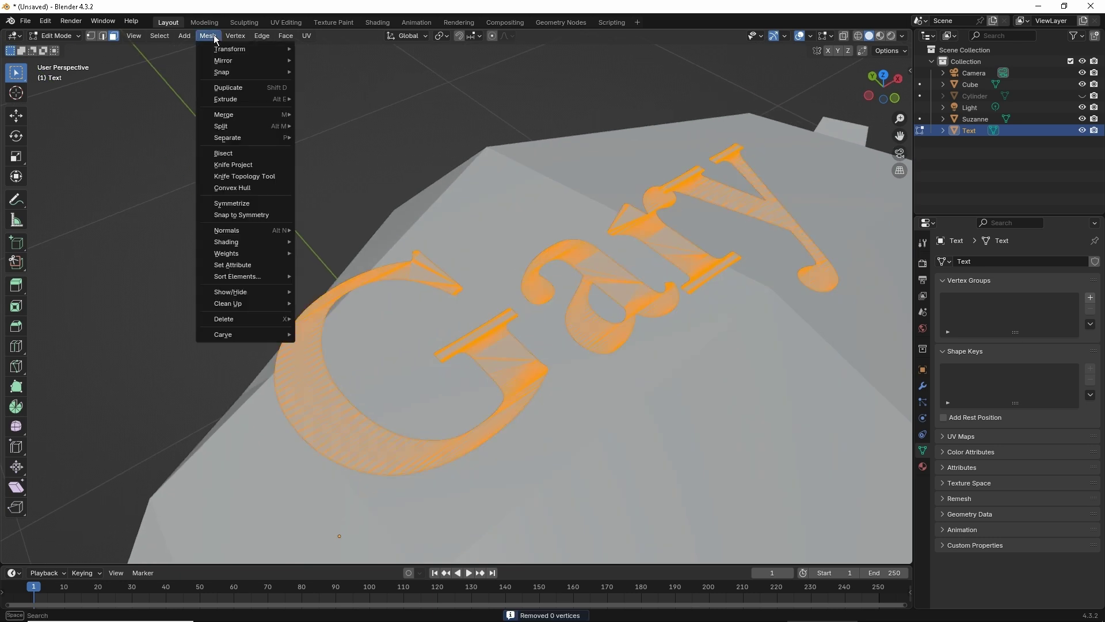
mouse_move(249, 305)
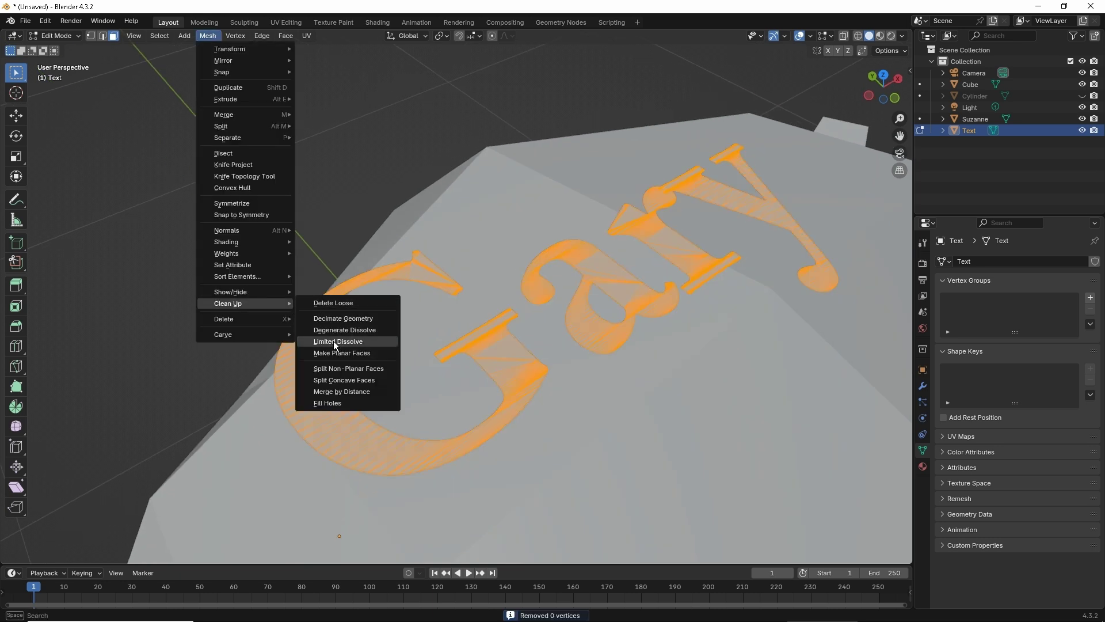
click(337, 342)
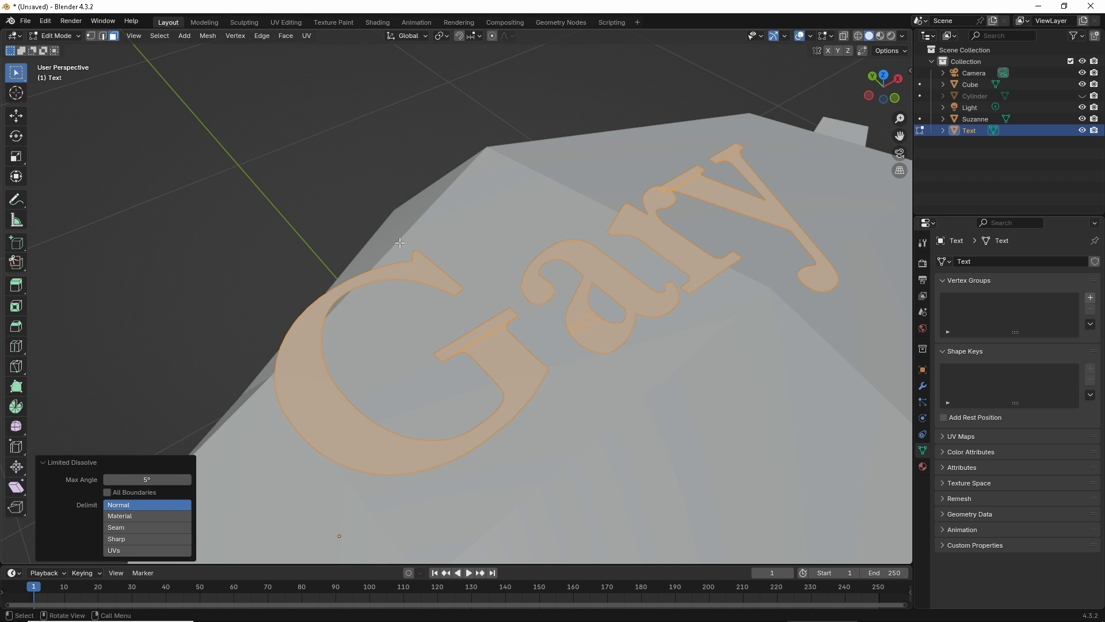
middle_drag(521, 273, 486, 266)
scroll(670, 175, up, 1)
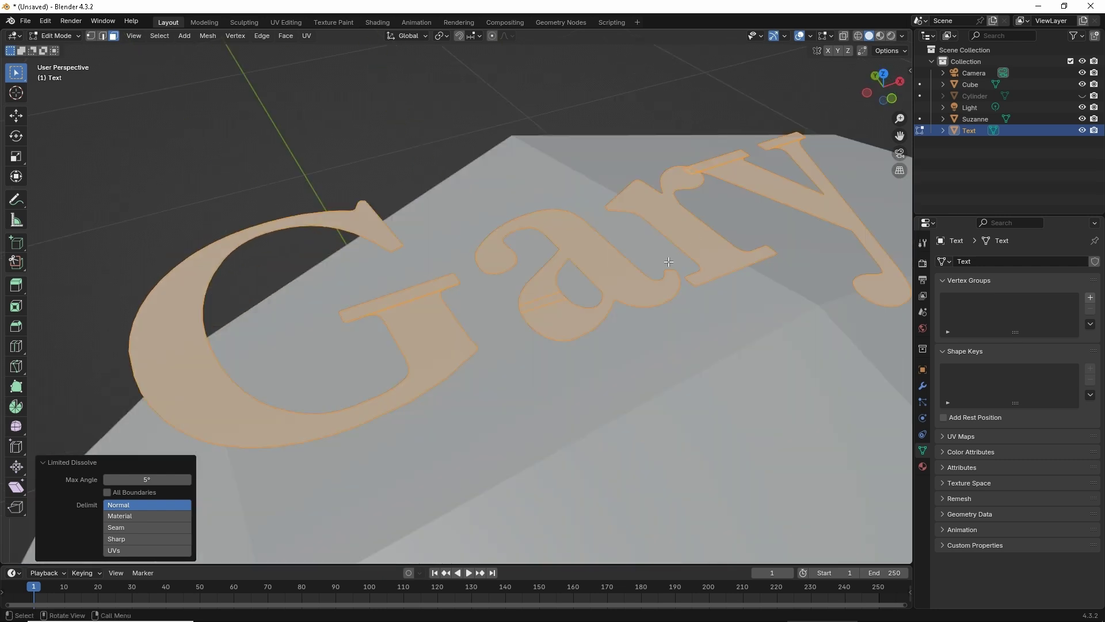
middle_drag(669, 261, 391, 232)
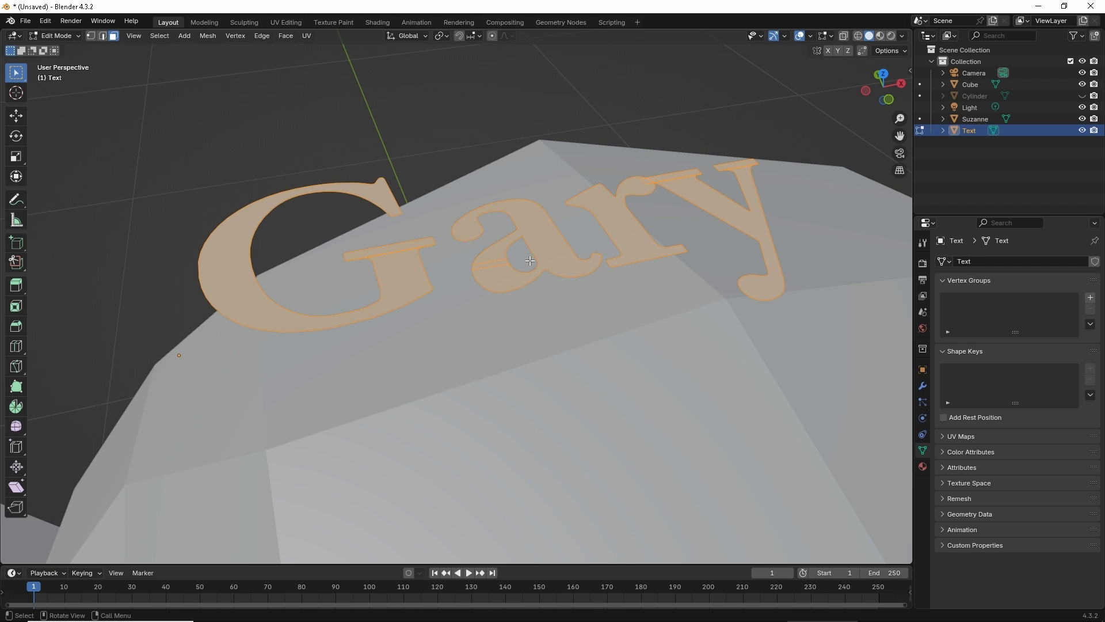
- Add a Solidify modifier to the lettering, set its thickness to 0.233 mm and return to Object Mode
middle_drag(529, 261, 549, 337)
key(e)
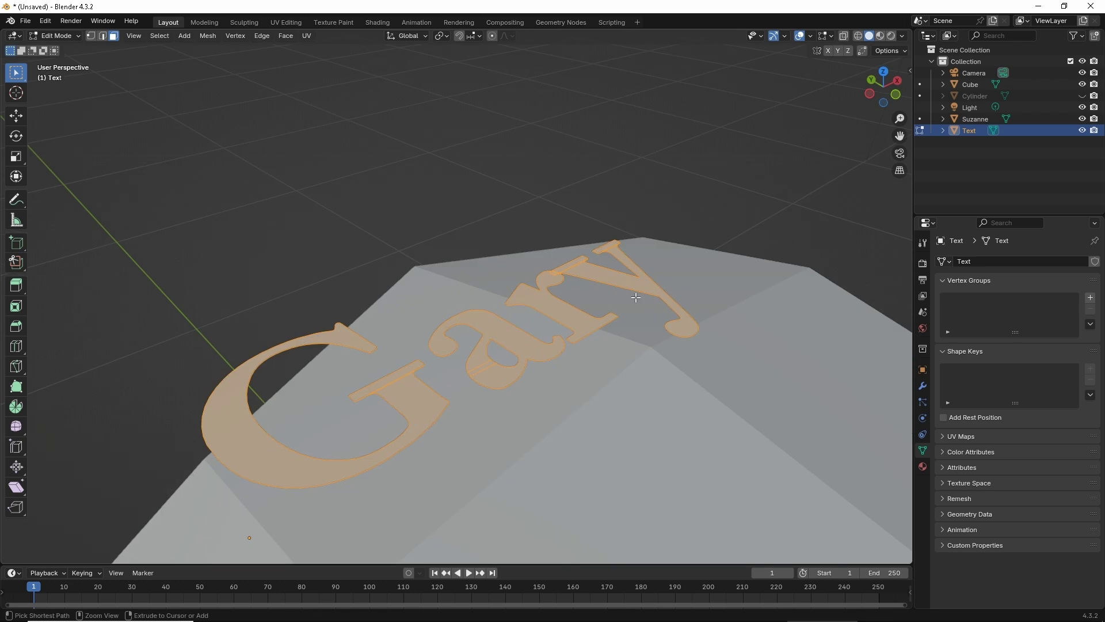
middle_drag(635, 298, 662, 259)
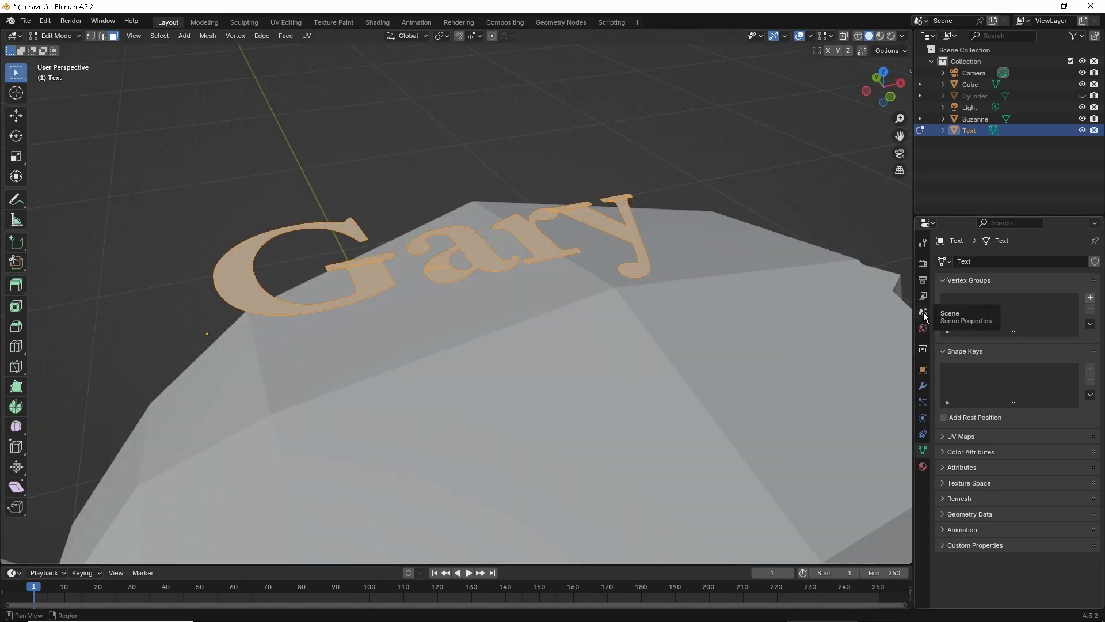
click(922, 386)
click(987, 259)
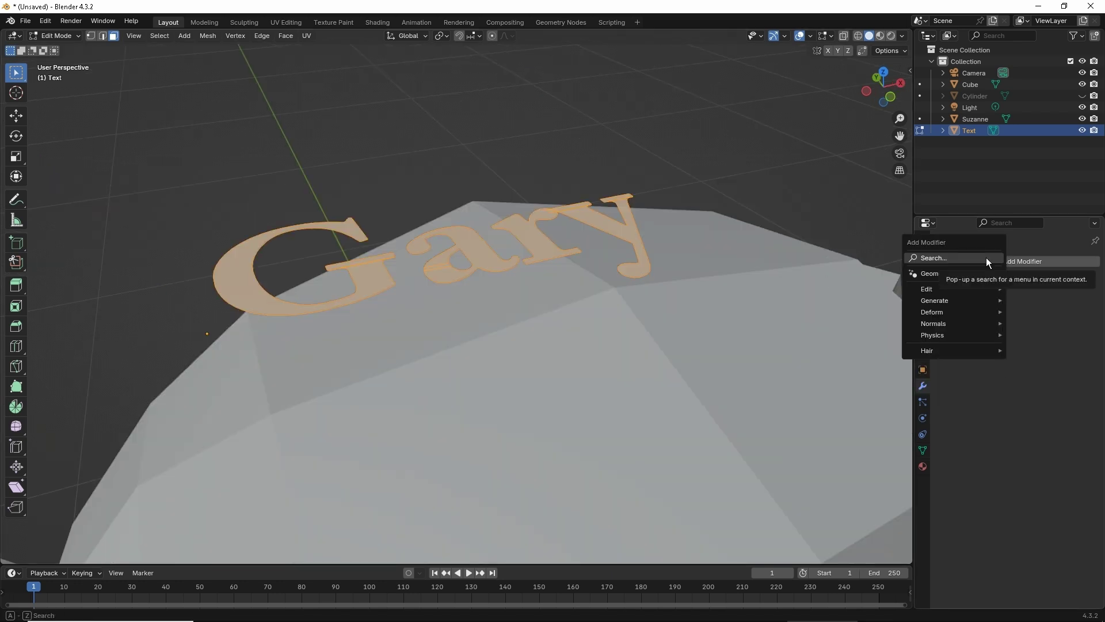
click(986, 257)
text(soli)
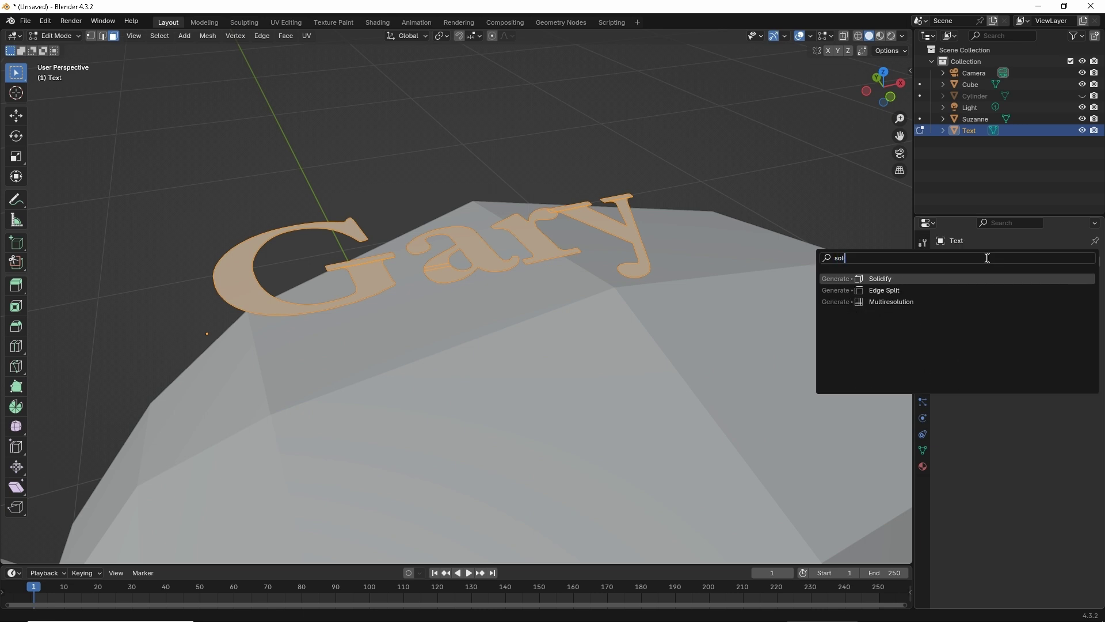
click(958, 278)
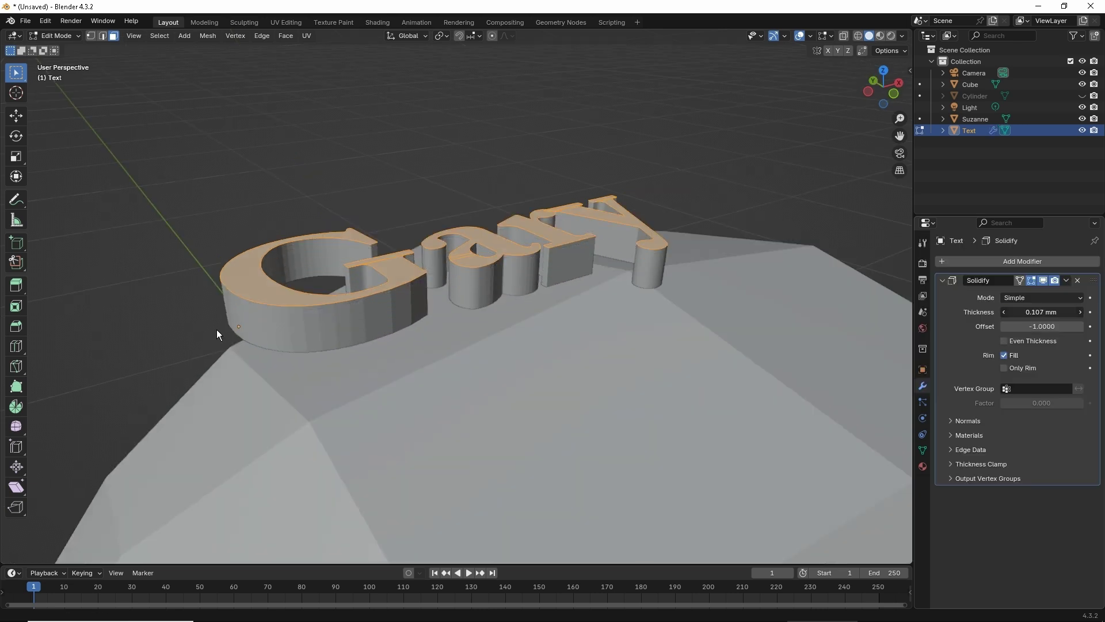
mouse_move(235, 333)
mouse_down()
mouse_move(186, 333)
mouse_move(235, 338)
mouse_move(201, 337)
mouse_move(164, 312)
mouse_move(194, 316)
mouse_move(159, 306)
mouse_move(230, 308)
mouse_move(129, 309)
mouse_move(279, 308)
mouse_move(174, 315)
mouse_move(245, 322)
mouse_up()
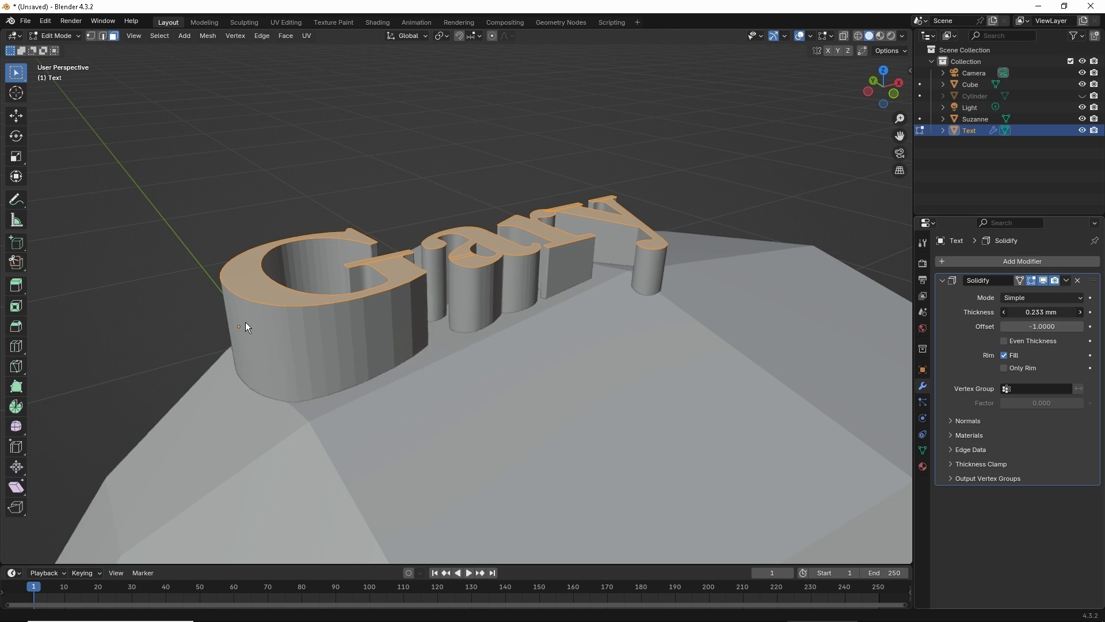
key(Tab)
- Duplicate the solidified lettering and place the copy away from the head, about 0.72 mm along Y
middle_drag(741, 213, 474, 330)
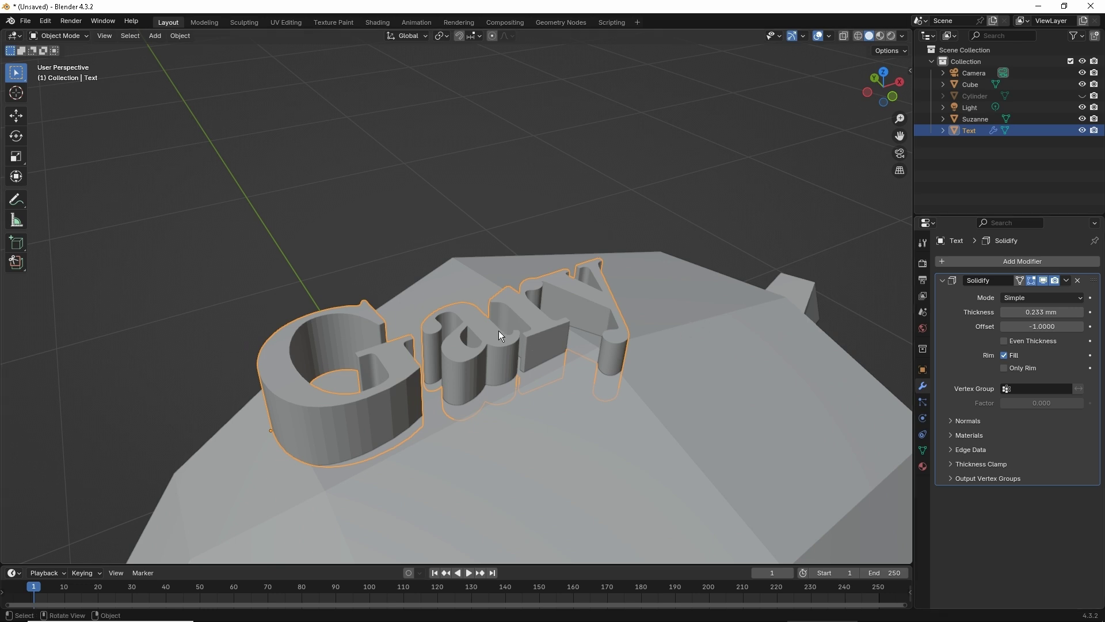
middle_drag(499, 330, 549, 306)
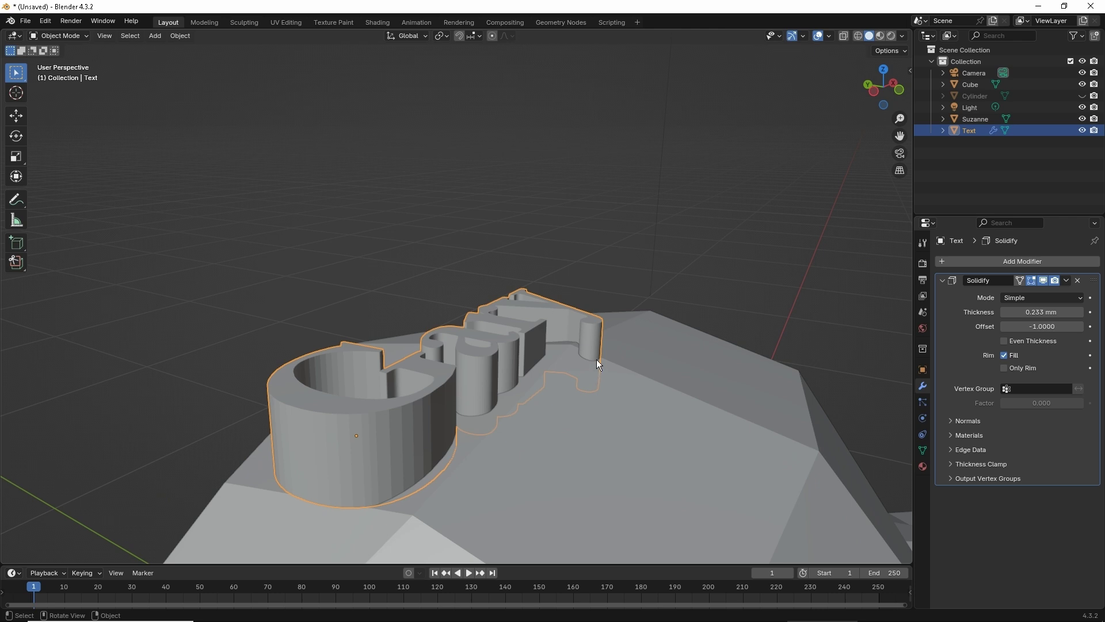
middle_drag(597, 359, 576, 380)
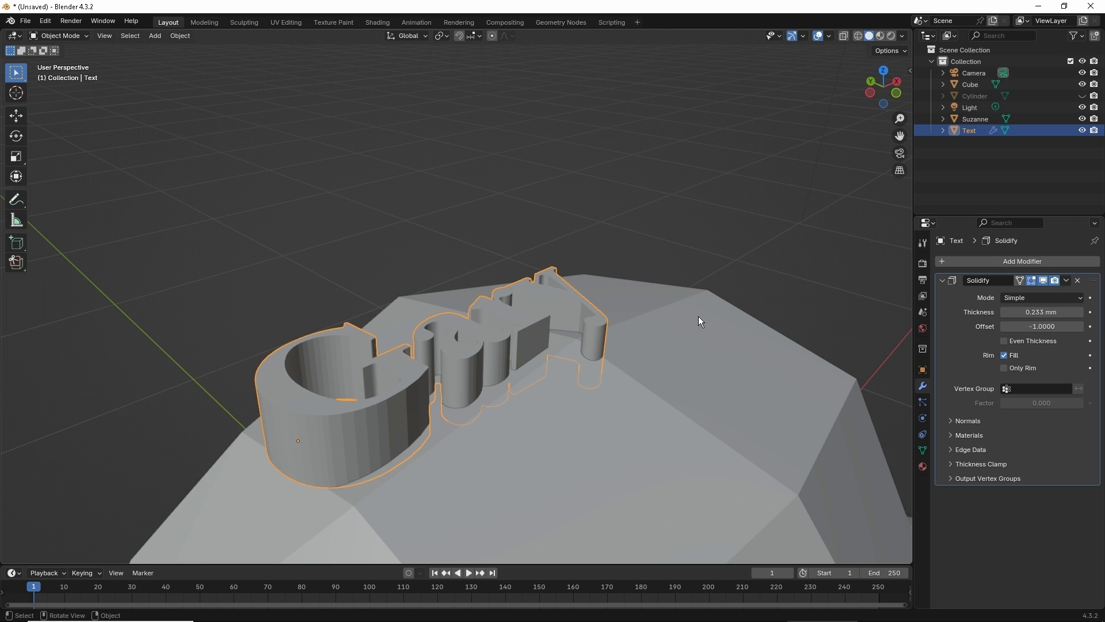
middle_drag(699, 316, 620, 381)
scroll(620, 381, down, 2)
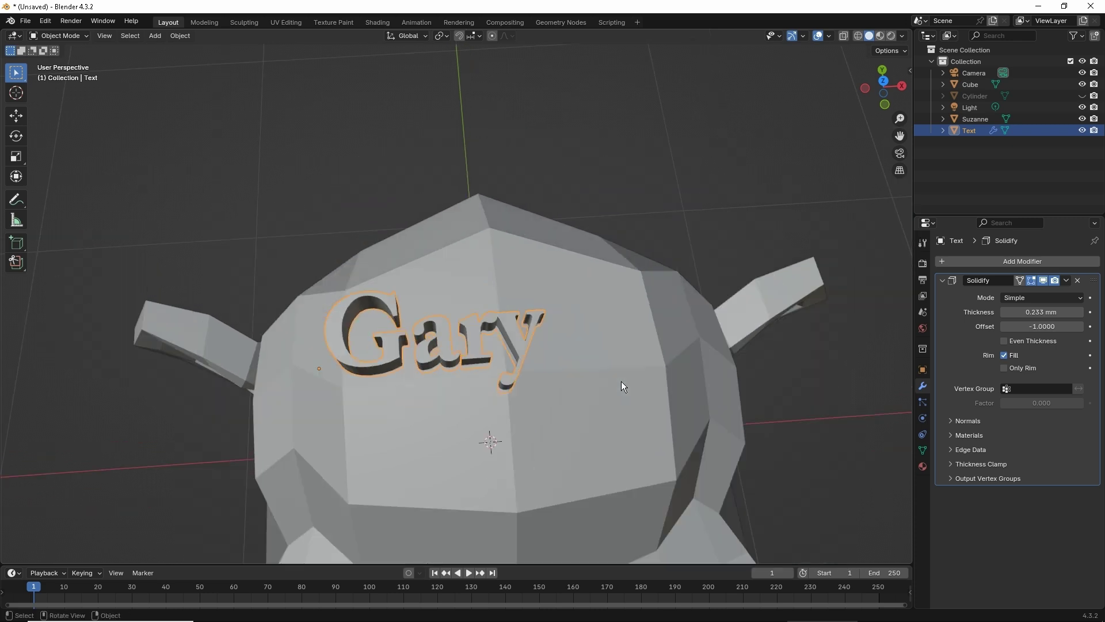
key(shift+d)
click(437, 107)
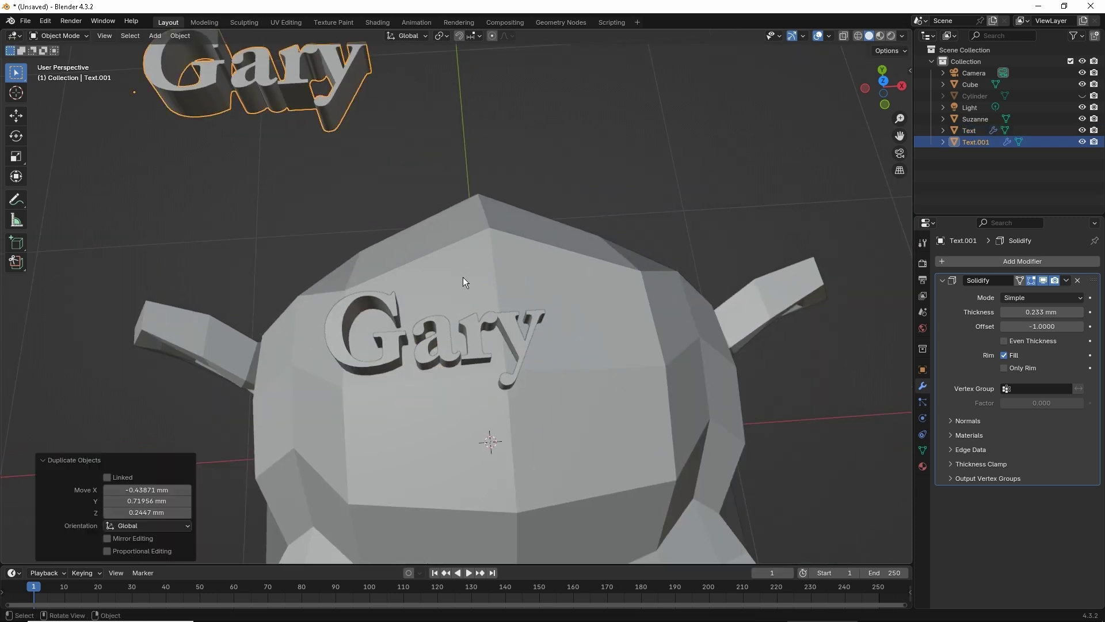
- Select the original lettering on the head and apply its Solidify modifier
middle_drag(463, 278, 489, 292)
click(489, 292)
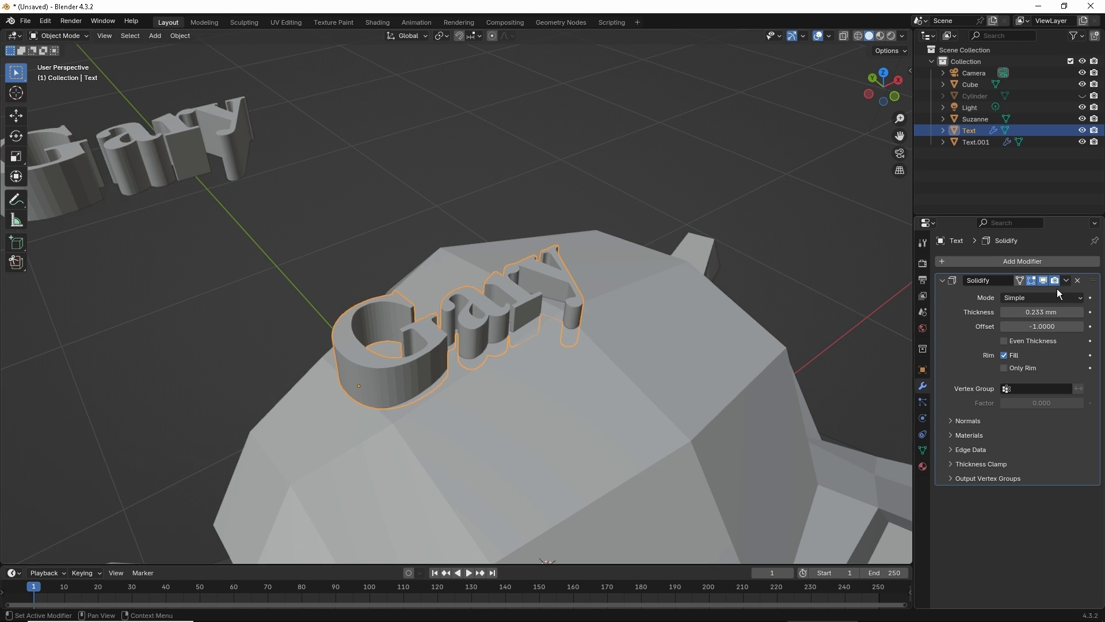
click(1066, 281)
click(1051, 293)
- Compare the editable geometry of the lettering with the applied Solidify against the copy that still has the modifier
key(Tab)
middle_drag(582, 336, 530, 293)
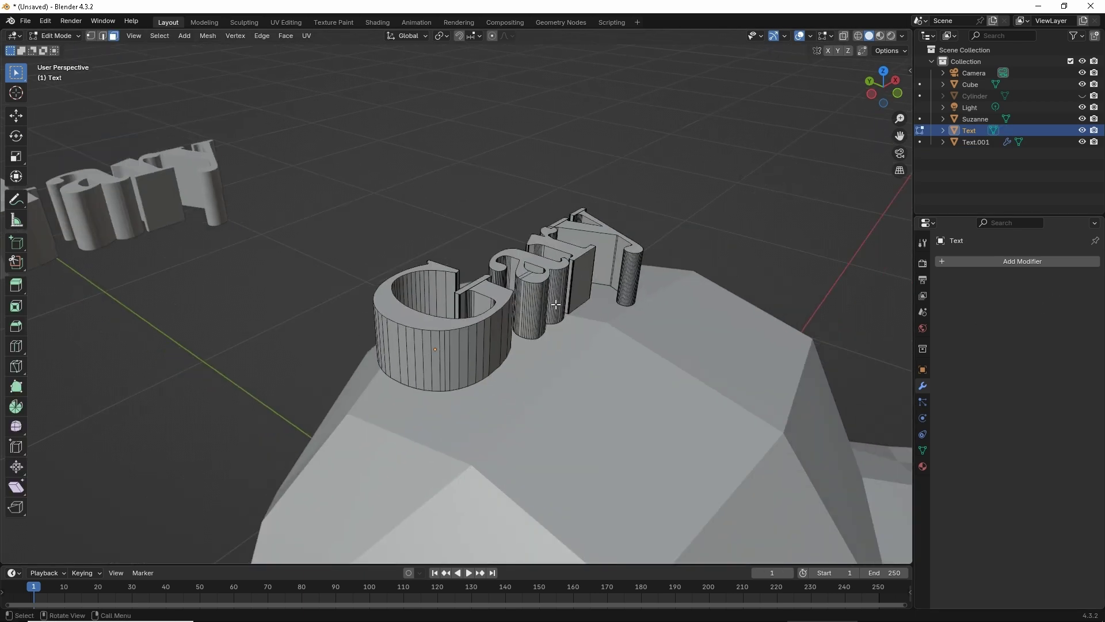
key(Tab)
key(Tab)
key(Tab)
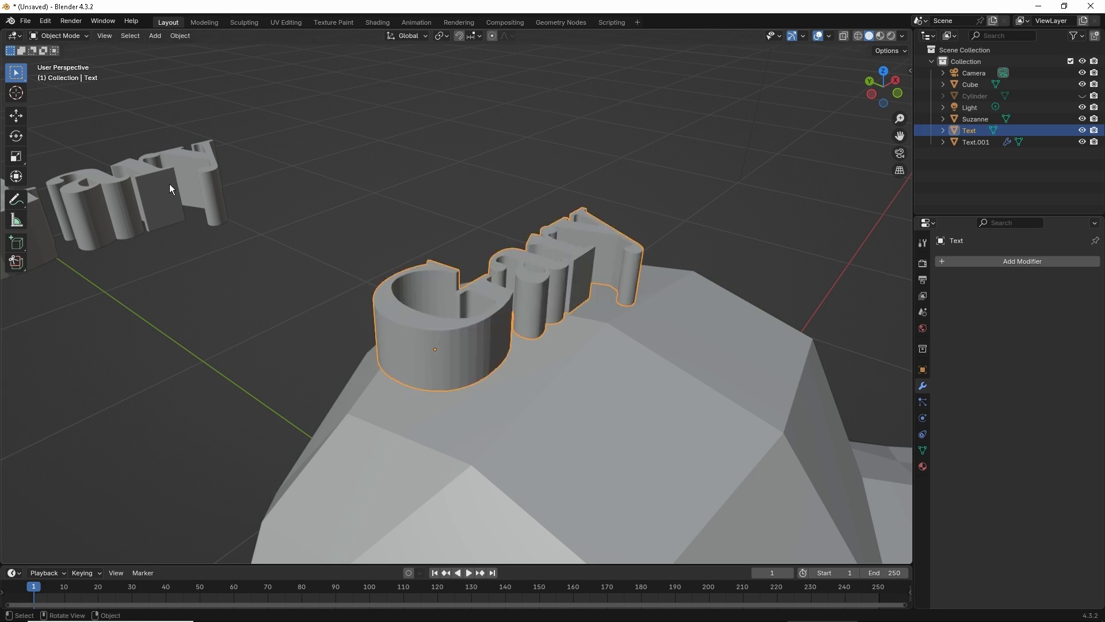
click(170, 184)
key(Tab)
middle_drag(169, 184, 389, 219)
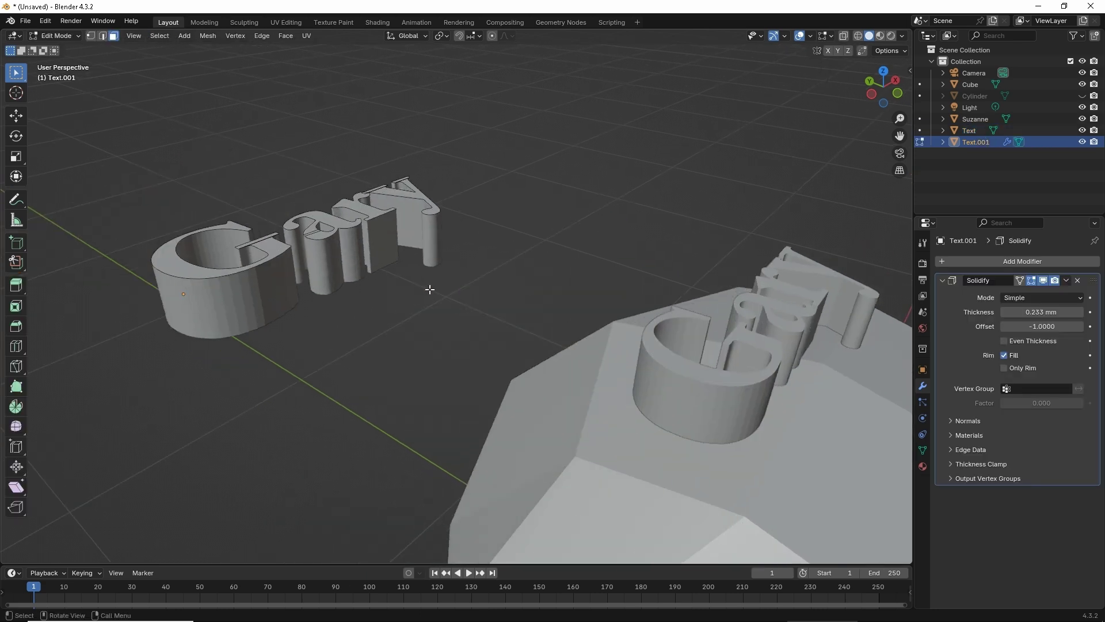
shift+middle_drag(430, 289, 271, 286)
scroll(270, 285, up, 2)
key(Tab)
click(479, 360)
key(Tab)
middle_drag(479, 360, 525, 348)
key(Tab)
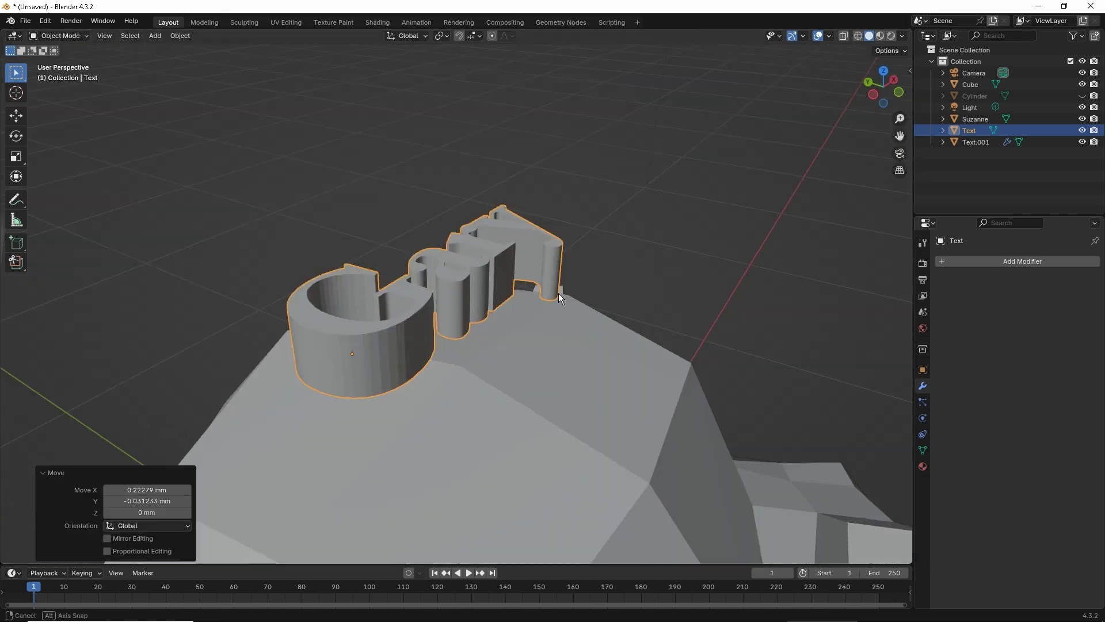
- Shift the original lettering about 0.22 mm along X and -0.03 mm along Y, and lower it about 0.13 mm into the head
middle_drag(558, 292, 598, 265)
key(g)
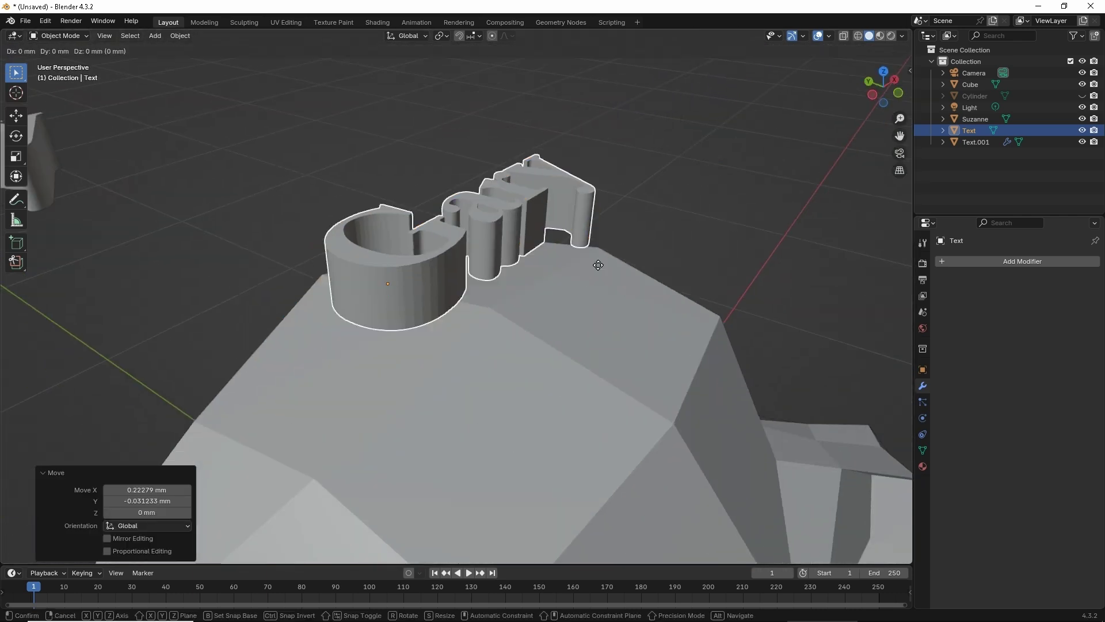
key(z)
click(595, 343)
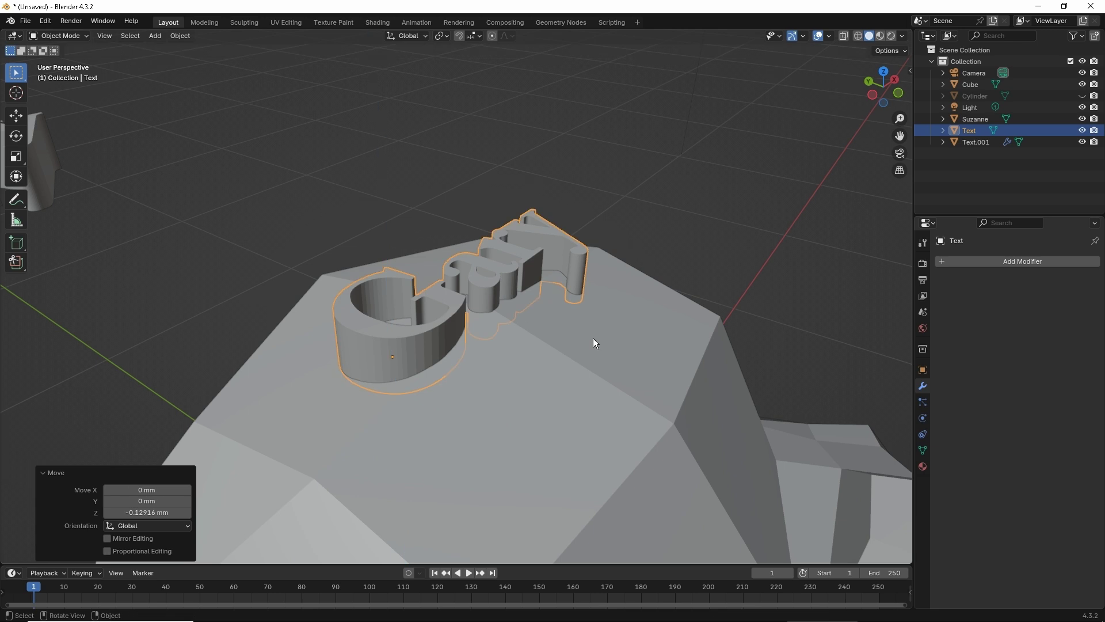
middle_drag(595, 343, 479, 395)
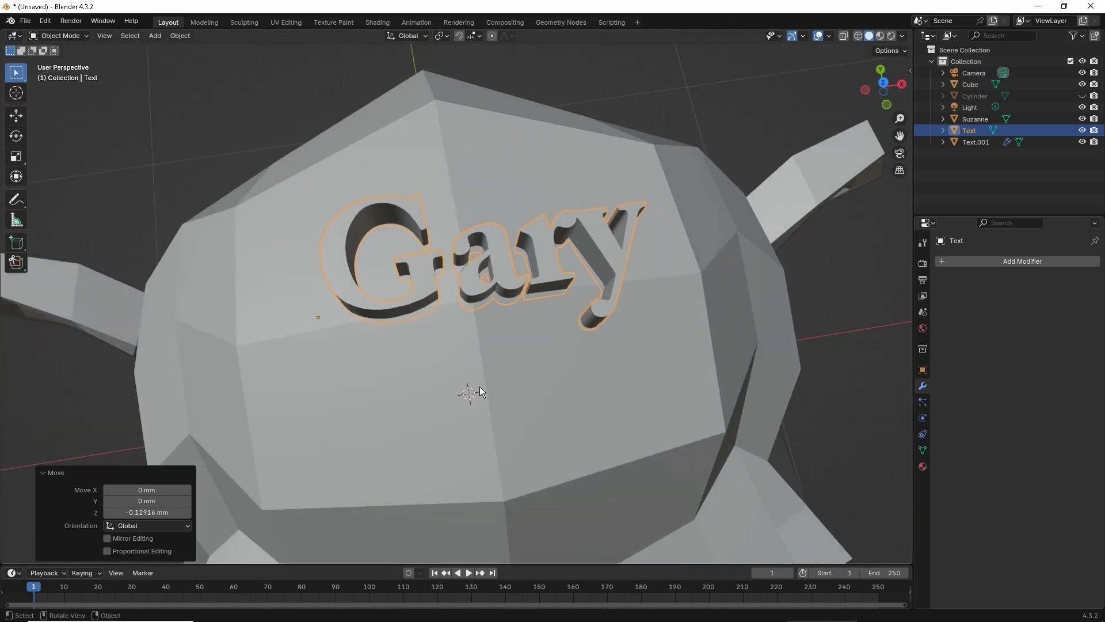
- Add a Difference Boolean modifier to the monkey head, enable Self Intersection and pick the lettering as the cutting object
click(483, 369)
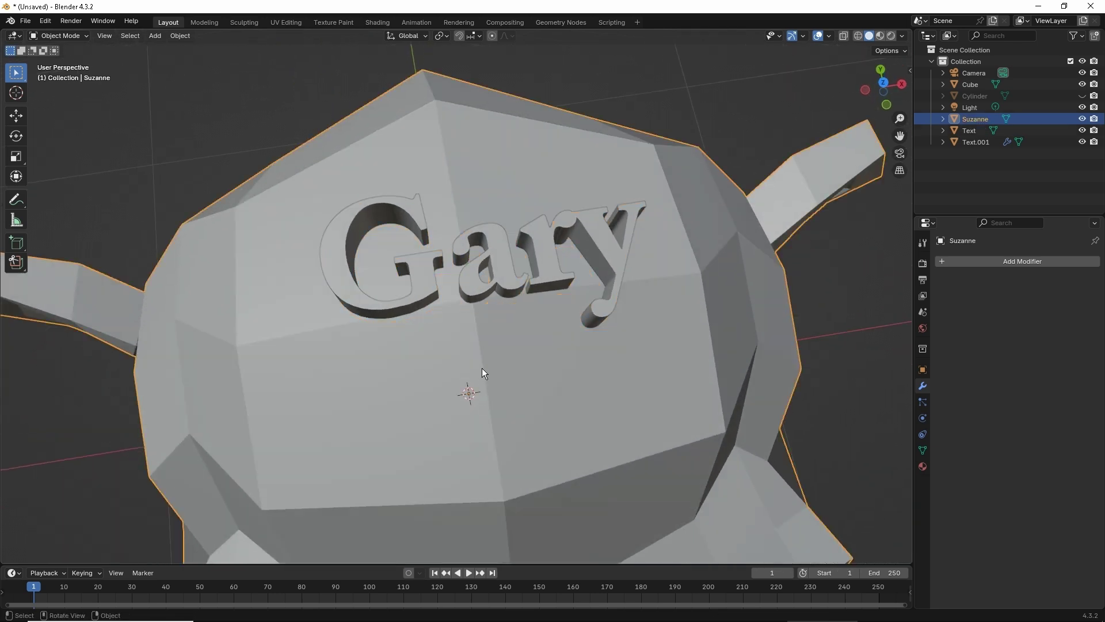
click(988, 263)
text(boo)
click(903, 287)
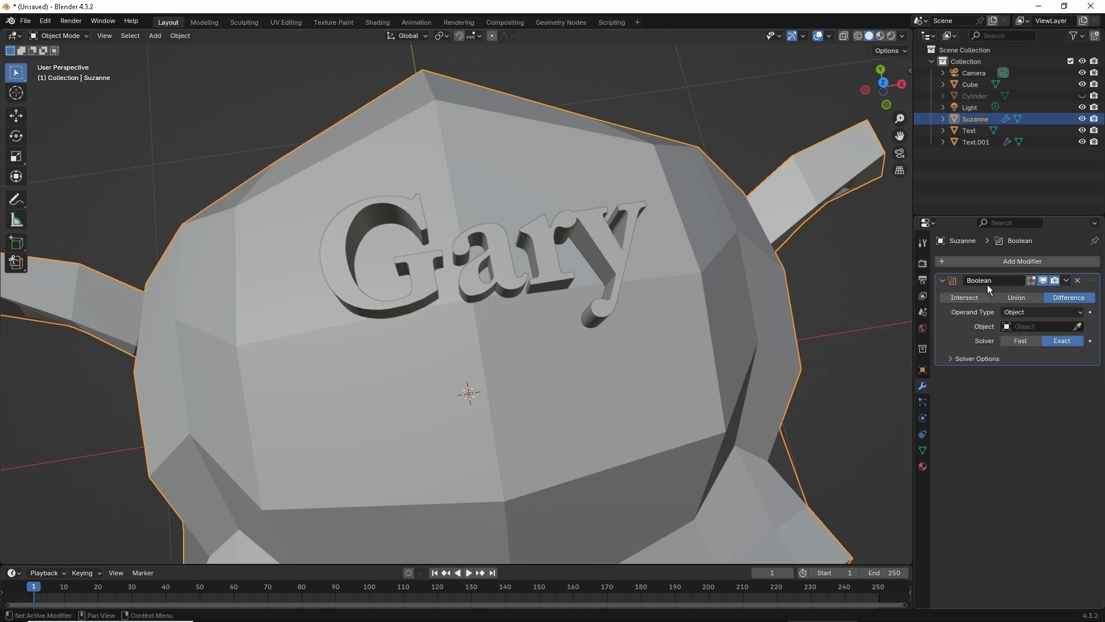
click(956, 360)
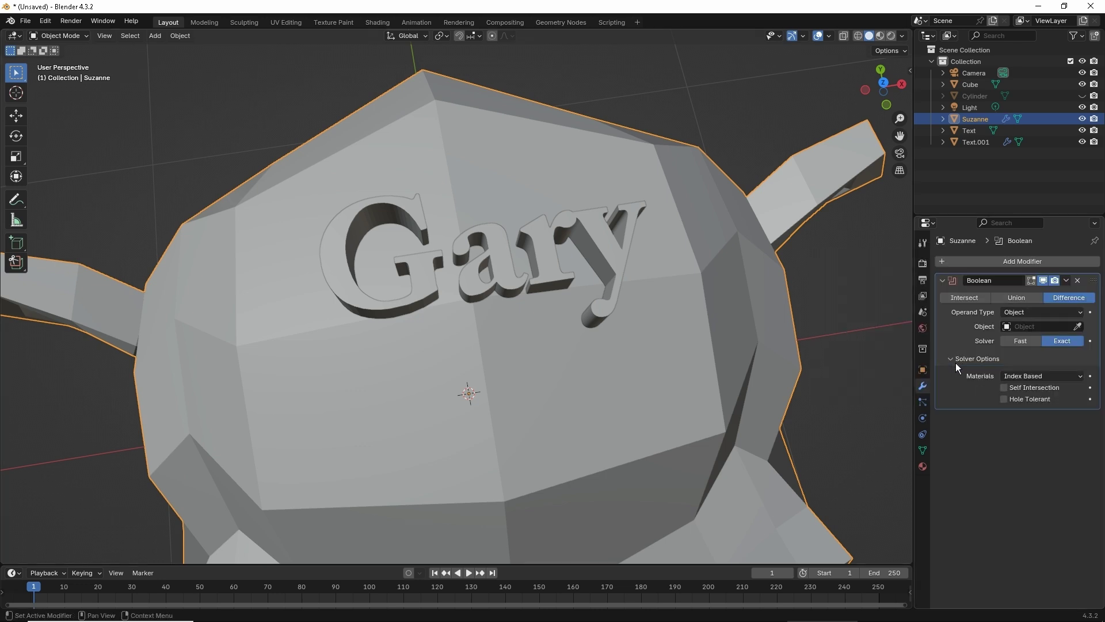
click(1005, 388)
click(1079, 327)
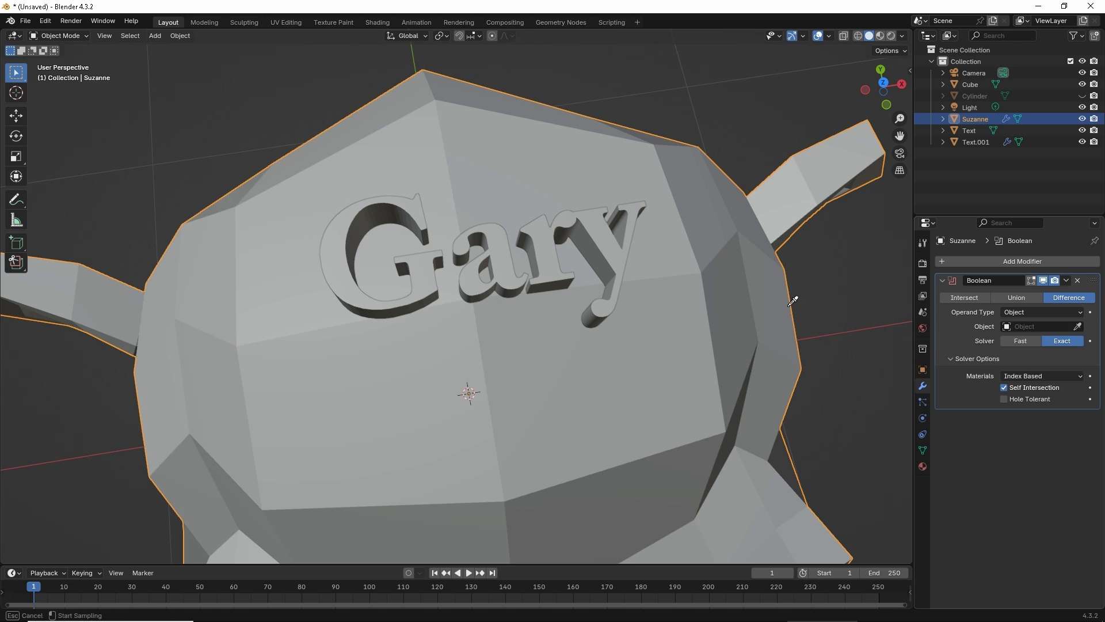
click(506, 275)
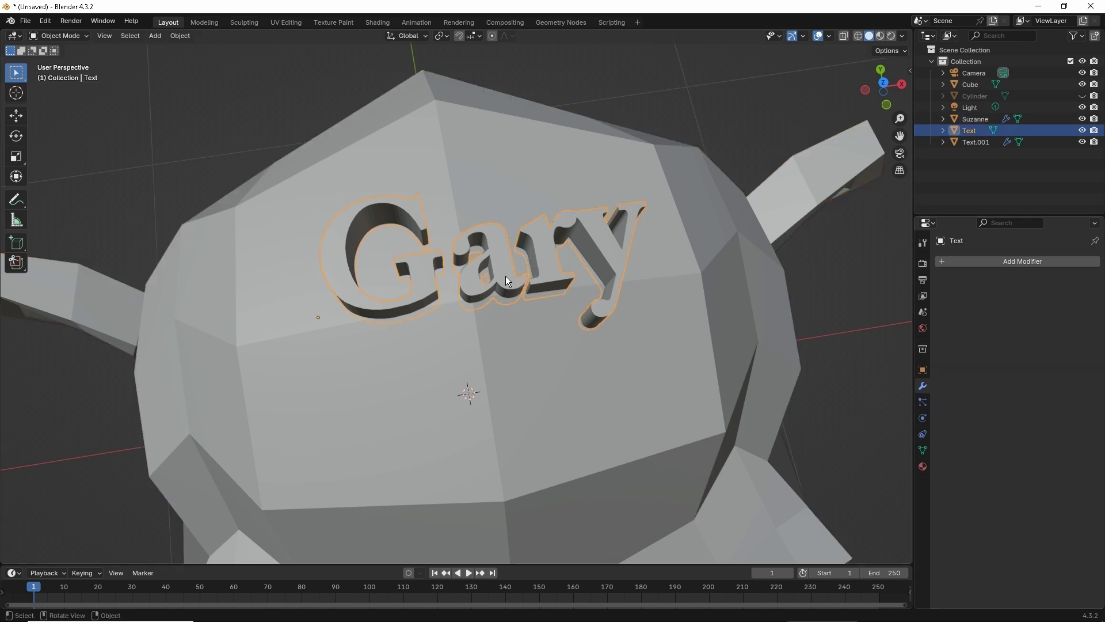
- Hide the lettering cutter to examine the engraving in the head, and reselect the monkey head
key(h)
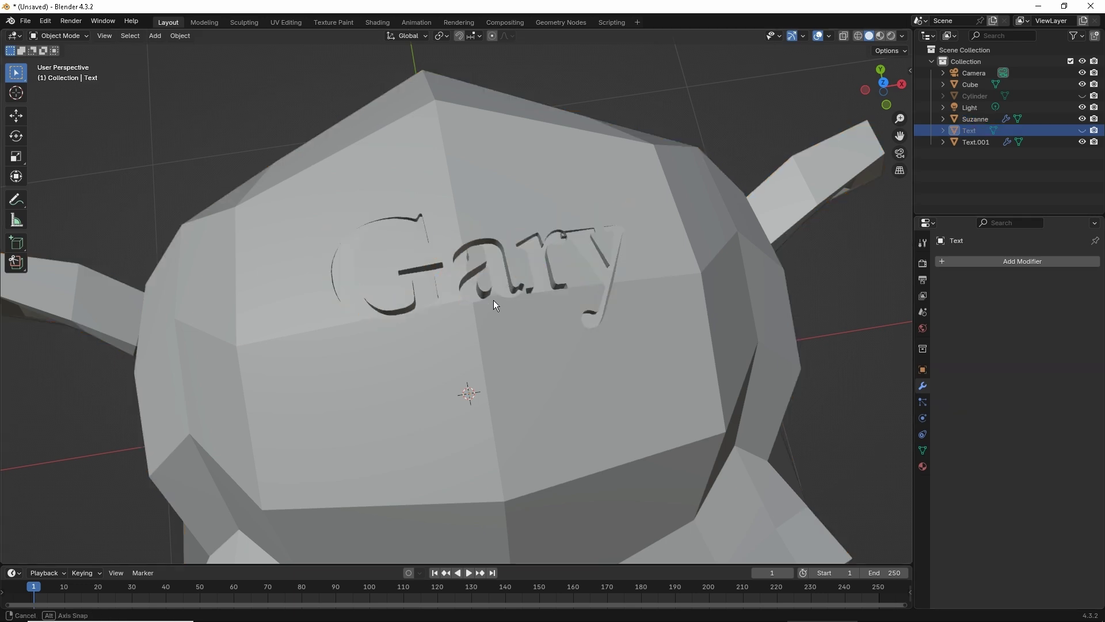
middle_drag(493, 299, 523, 327)
scroll(545, 255, up, 5)
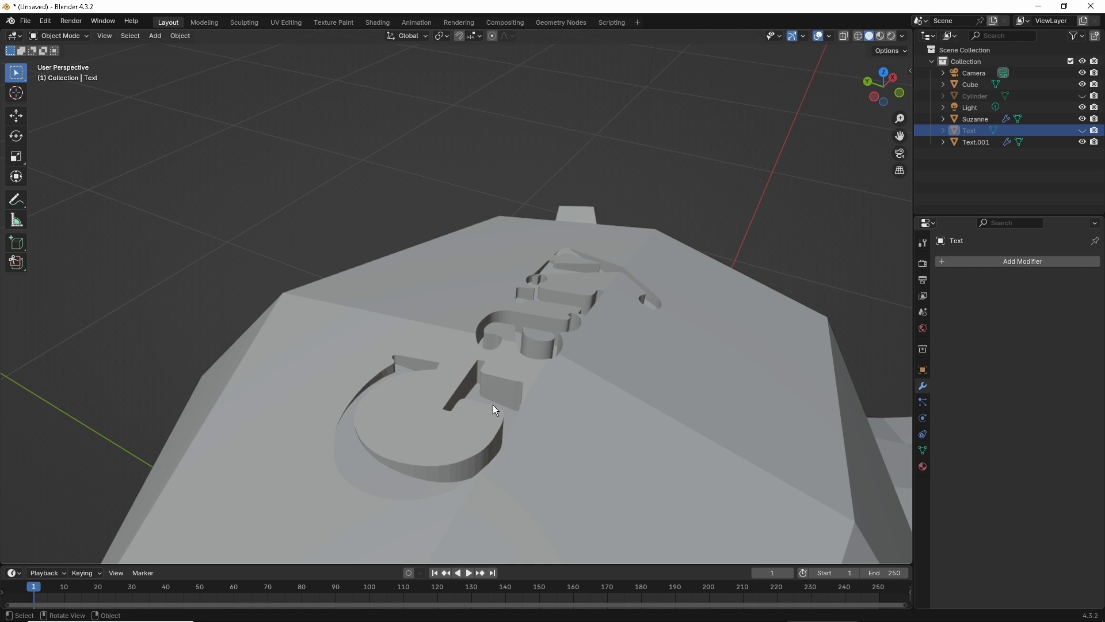
middle_drag(510, 382, 662, 339)
click(662, 338)
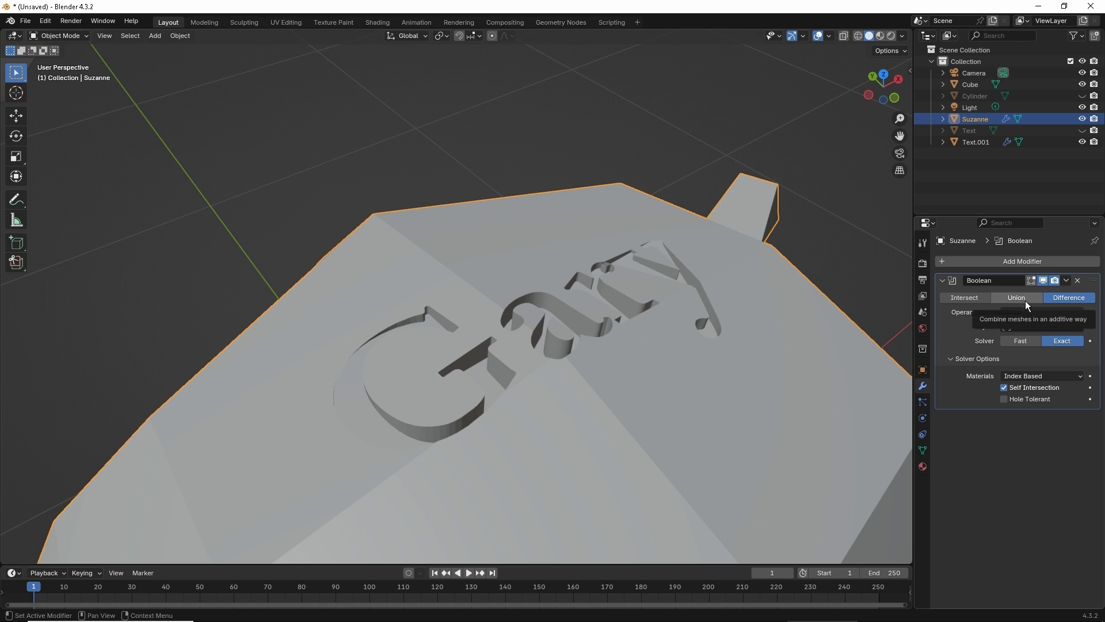
- Change the monkey head's Boolean operation to Union and apply the modifier to join the raised lettering
click(1017, 297)
middle_drag(835, 296, 598, 380)
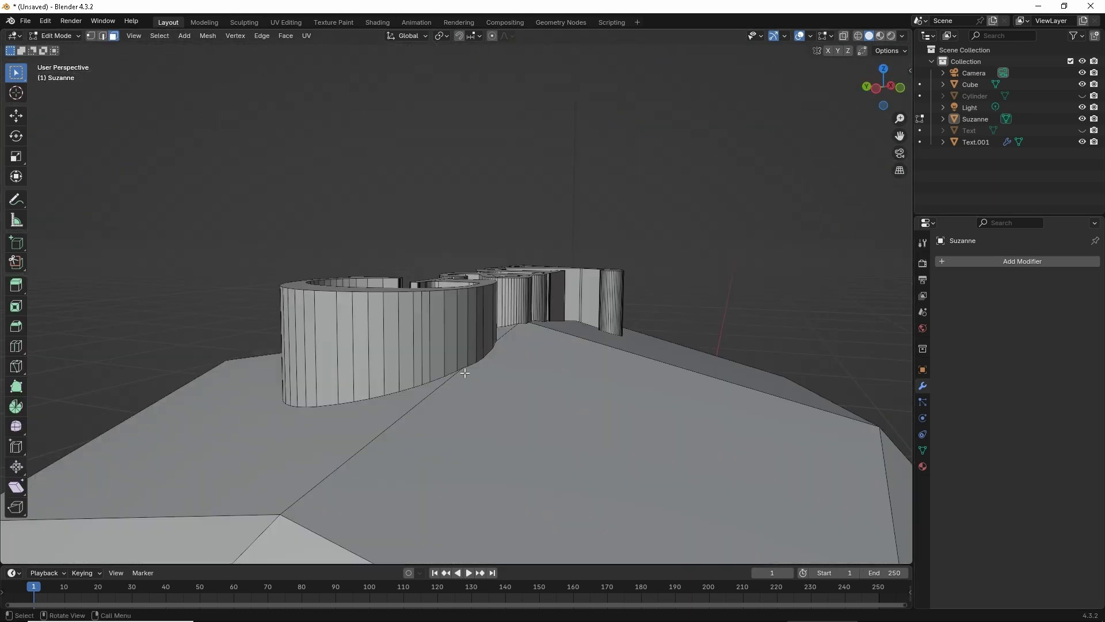
key(Tab)
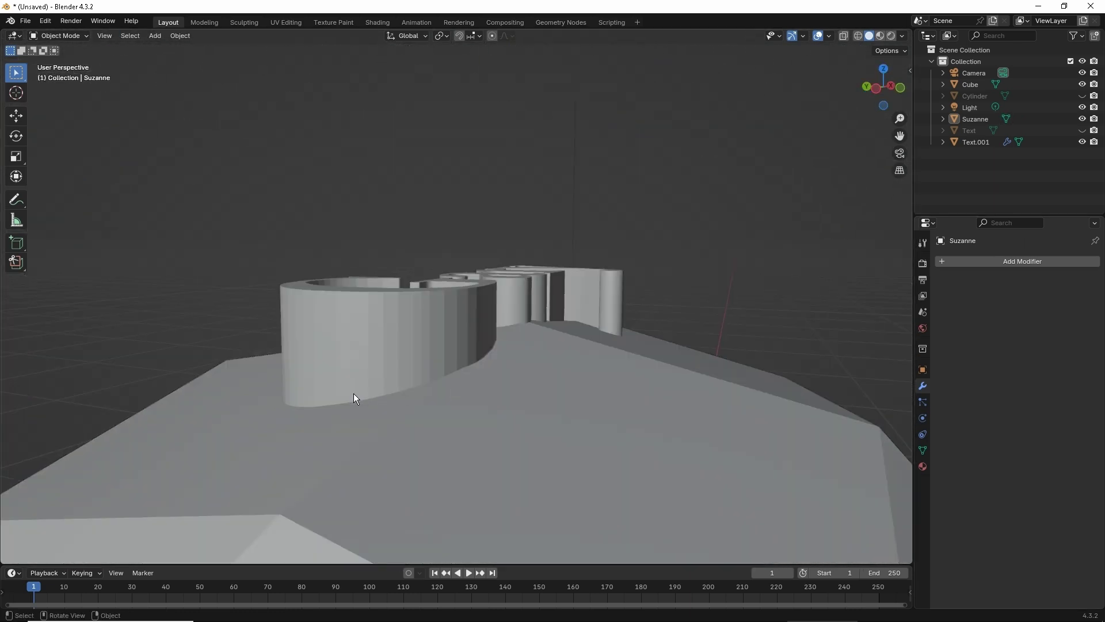
- Test-move the joined head and cancel the move, and examine in Edit Mode how the lettering's geometry merges with the head
middle_drag(354, 393, 449, 394)
click(450, 394)
key(g)
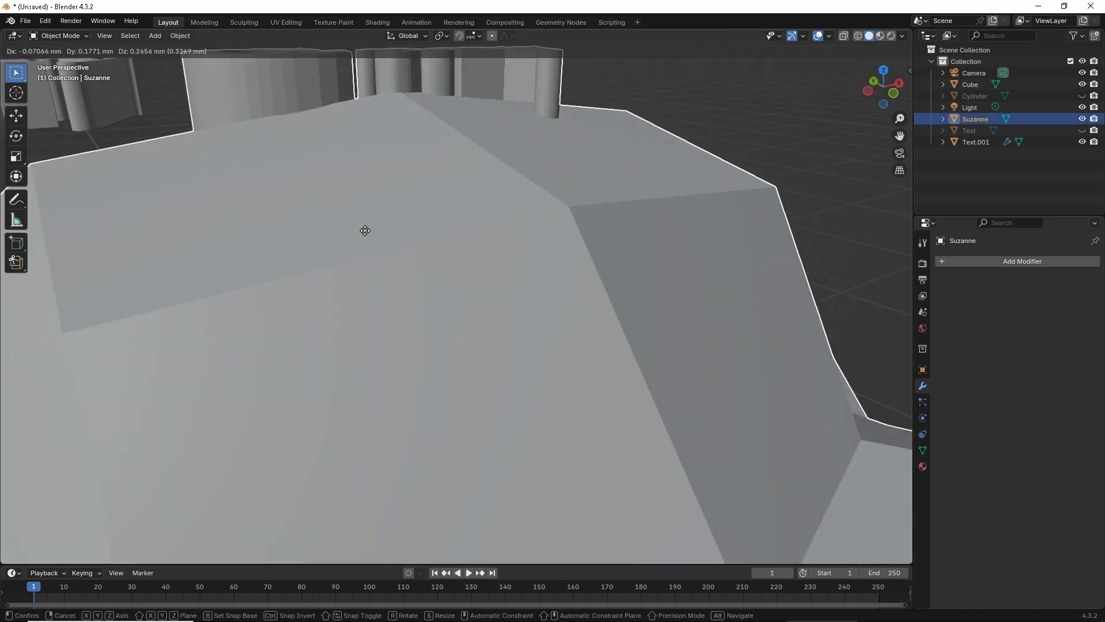
right_click(408, 295)
key(Tab)
middle_drag(434, 269, 529, 311)
key(Tab)
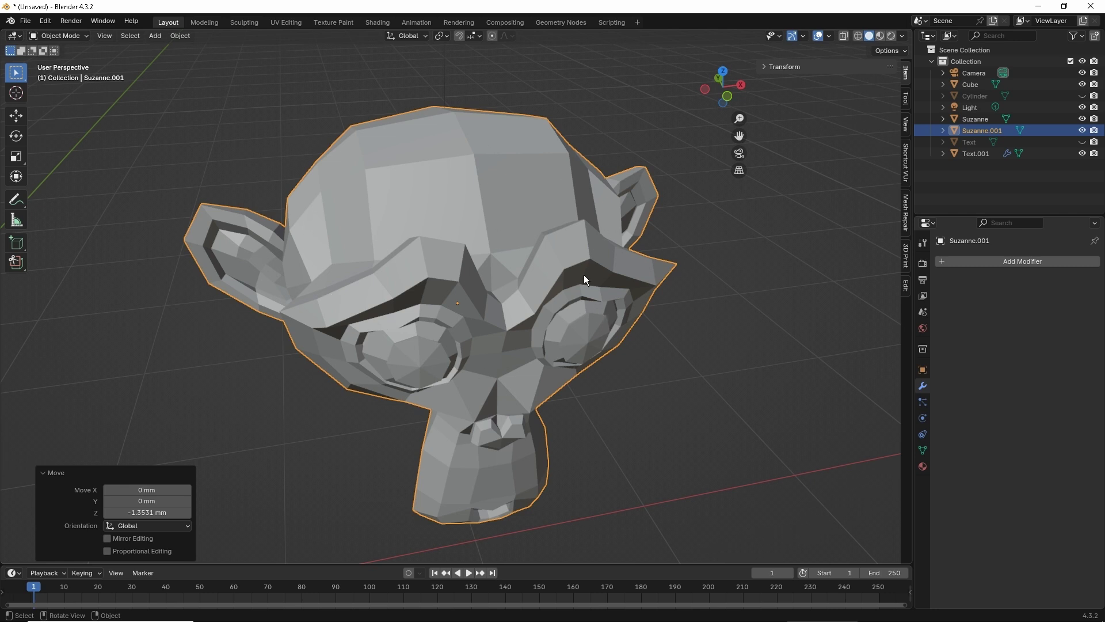
- Open the add-on preferences and look through the installed list for 3D Print Toolbox and Mesh Repair Tools
middle_drag(545, 238, 583, 233)
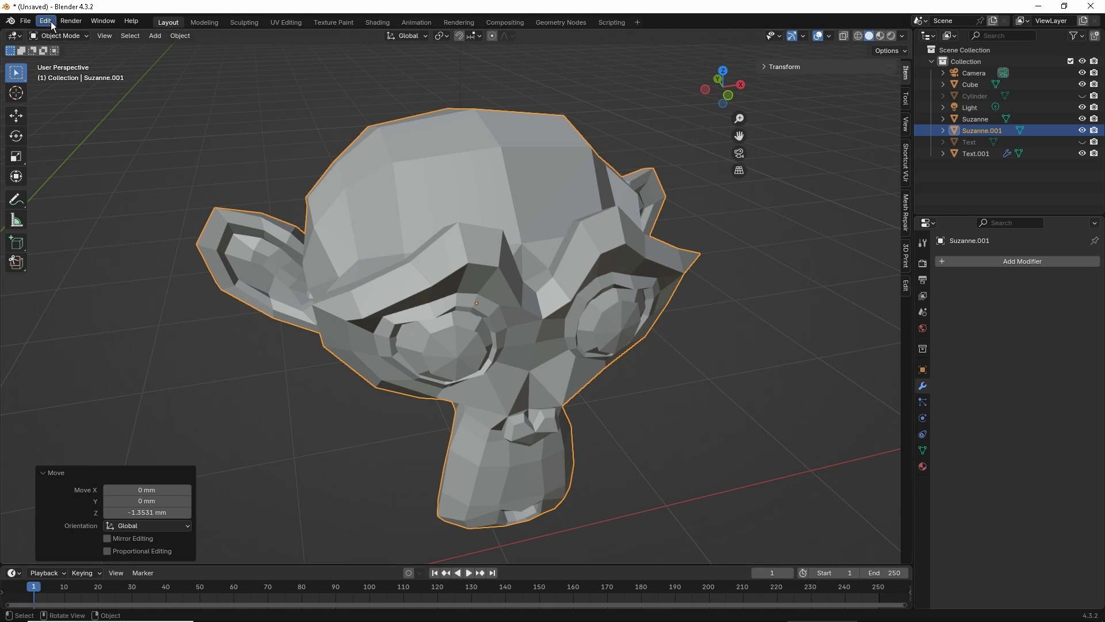
click(51, 22)
click(68, 182)
click(31, 128)
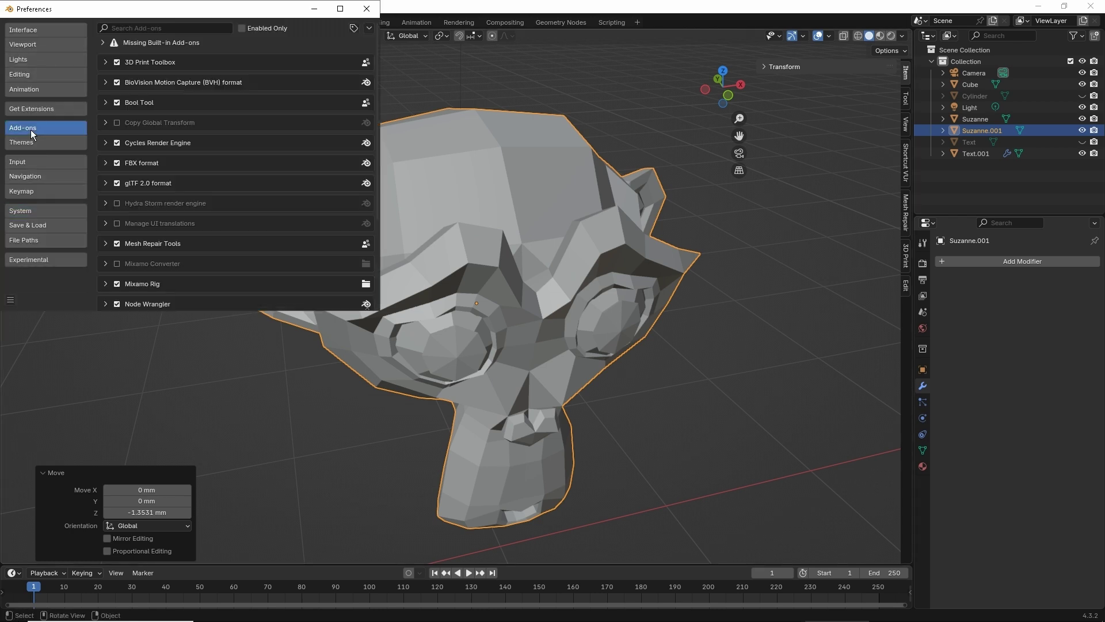
scroll(182, 116, down, 5)
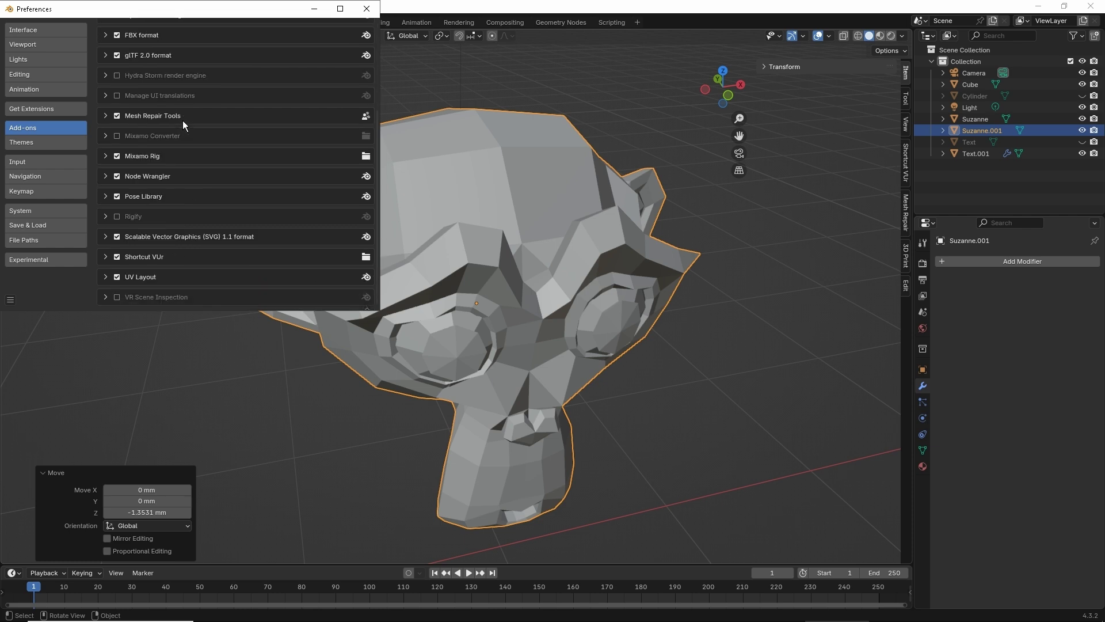
scroll(182, 120, up, 5)
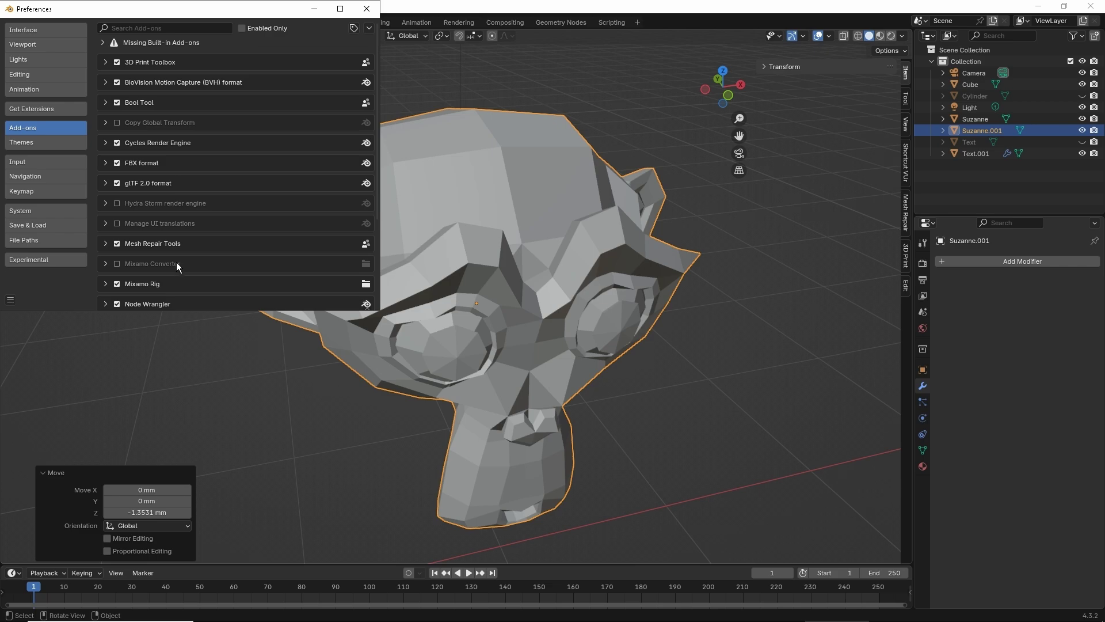
- Switch to the Blender Extensions website in the browser, browse the full add-ons list and return to the Mesh Repair Tools page
key(alt+Tab)
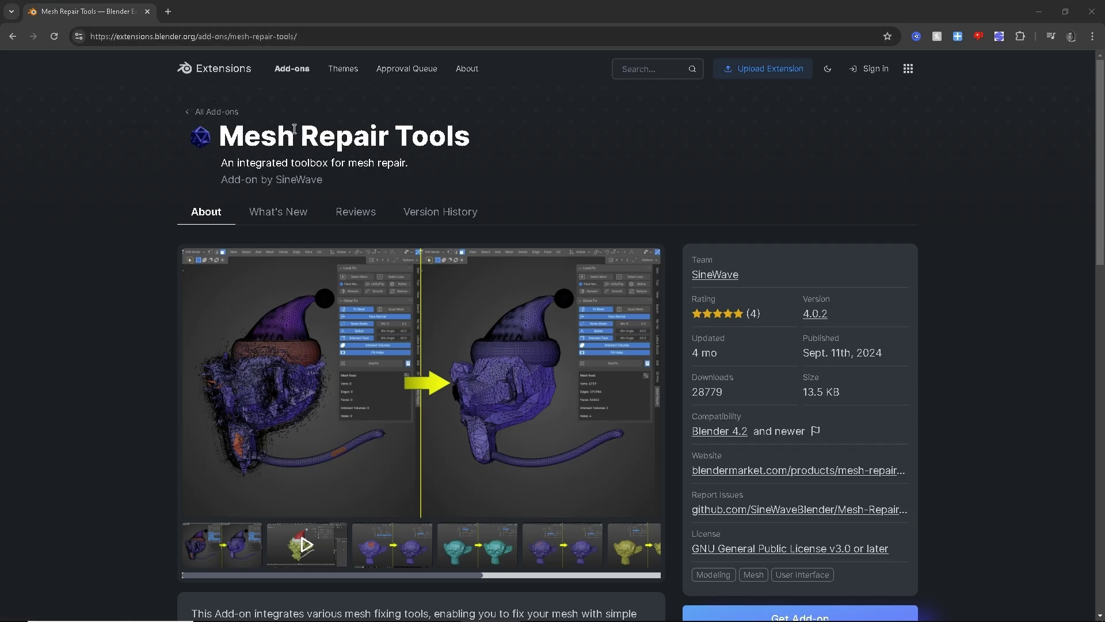
click(185, 117)
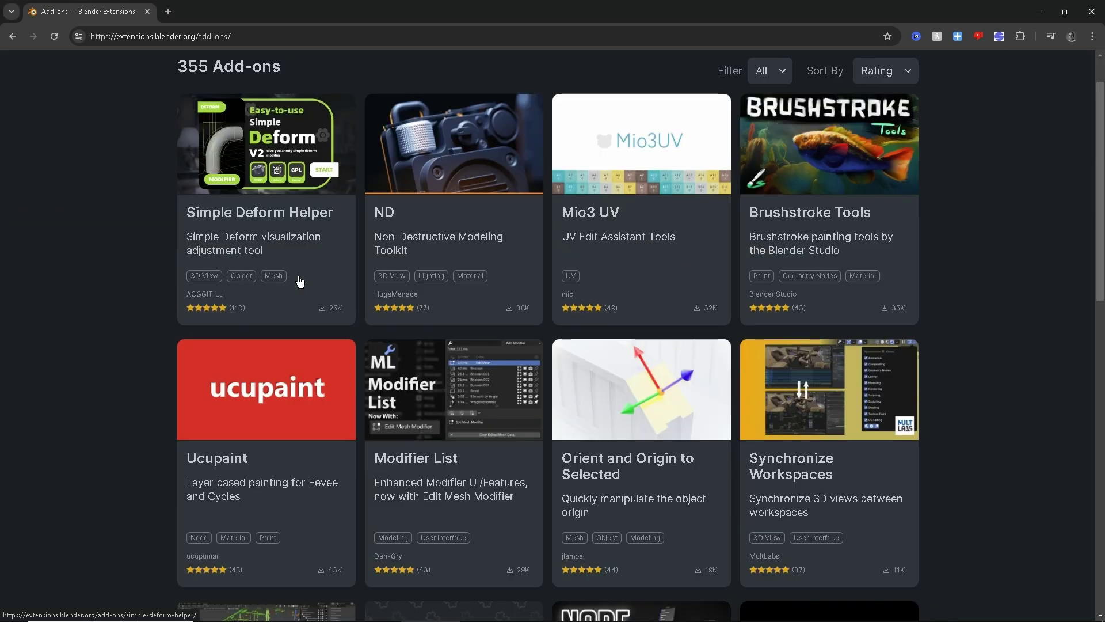
scroll(300, 281, down, 4)
key(alt+Left)
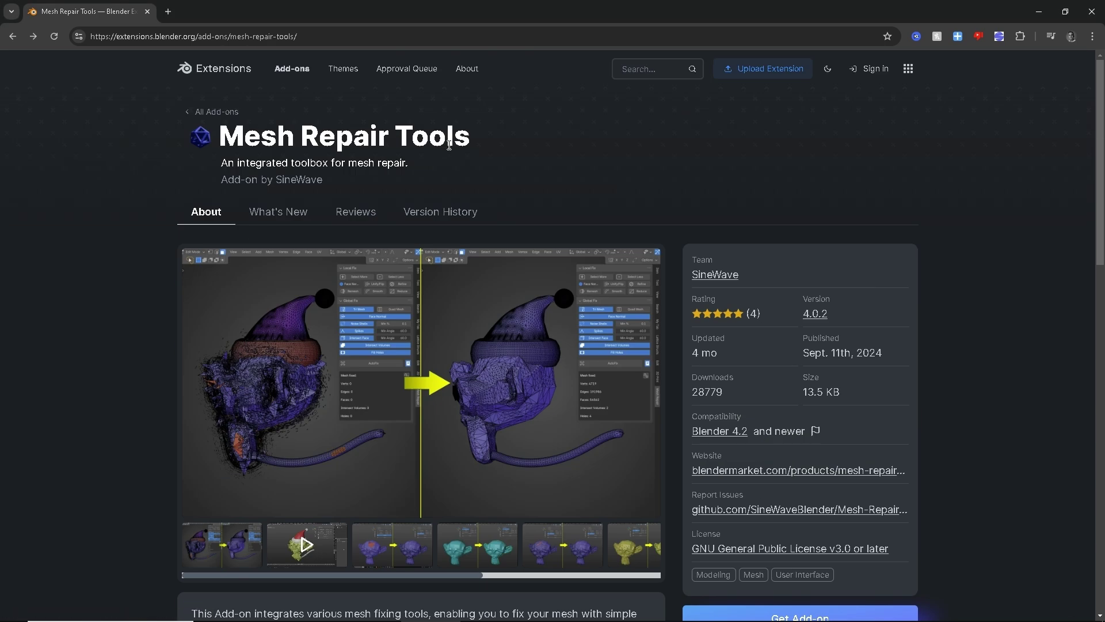
- Reveal the drag-and-drop install link for Mesh Repair Tools, try dragging it, and review the add-on's compatibility details
scroll(418, 329, down, 3)
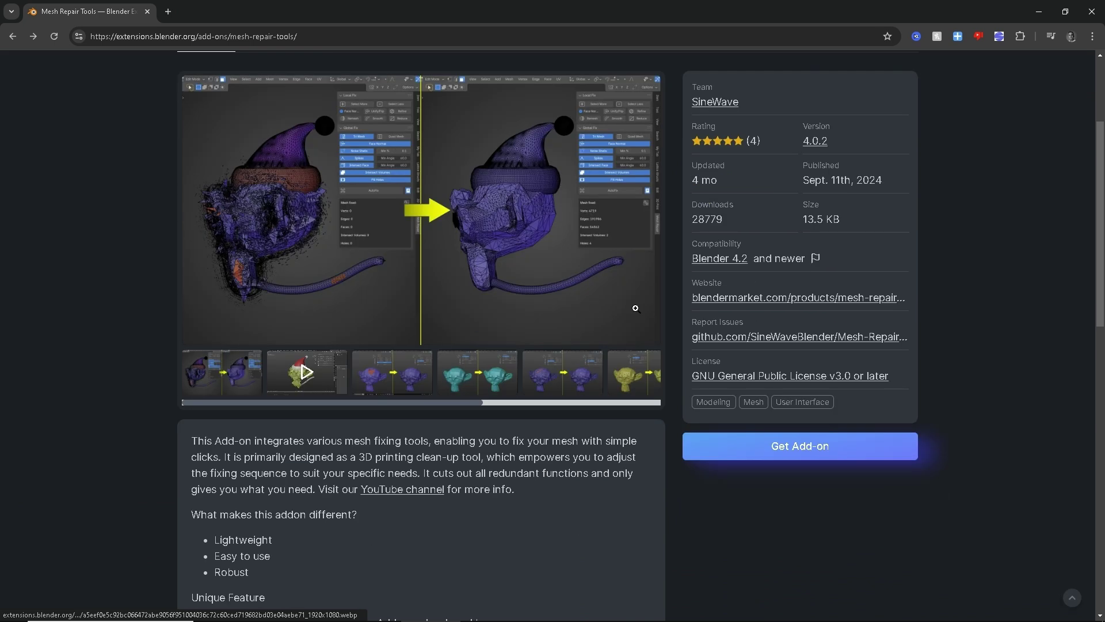
click(809, 448)
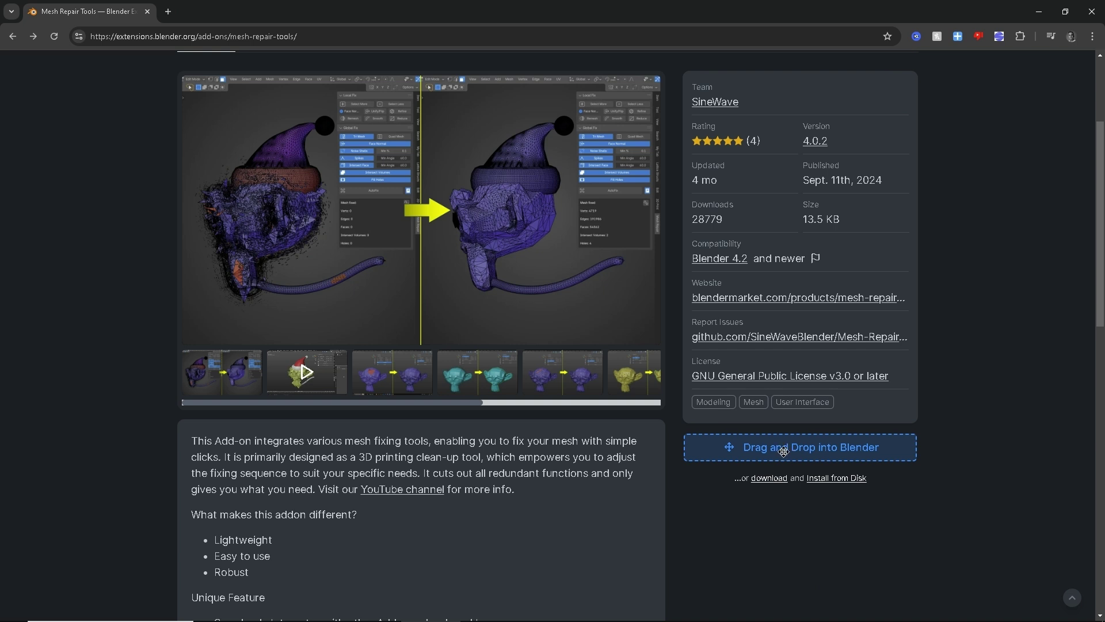
drag(784, 451, 894, 500)
mouse_move(782, 453)
mouse_down()
mouse_move(809, 479)
mouse_move(801, 446)
mouse_up()
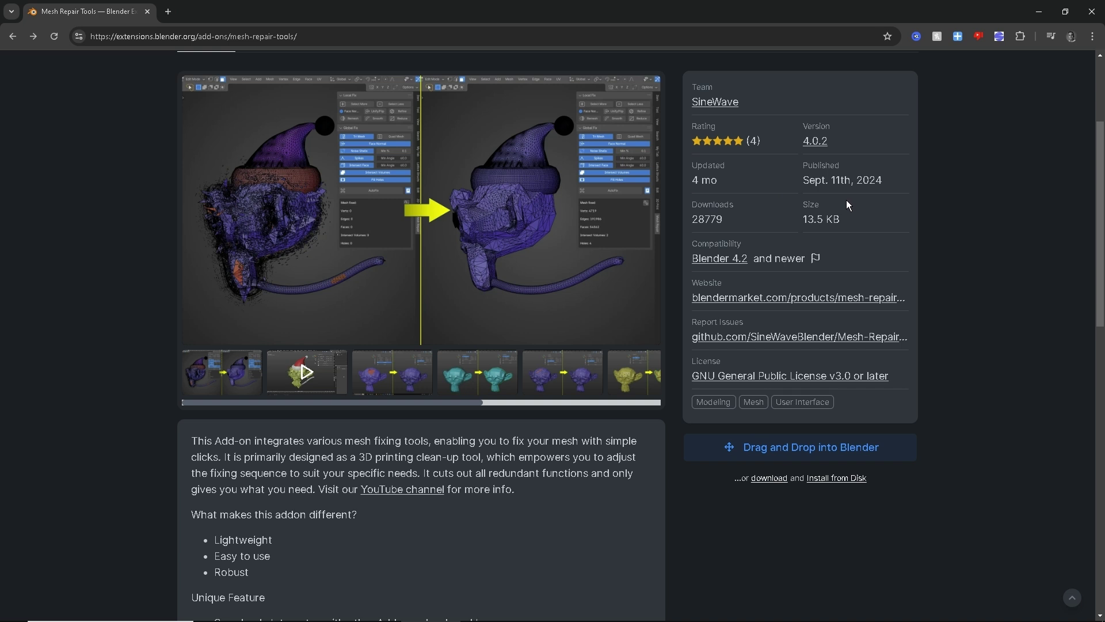
drag(689, 257, 836, 267)
click(836, 268)
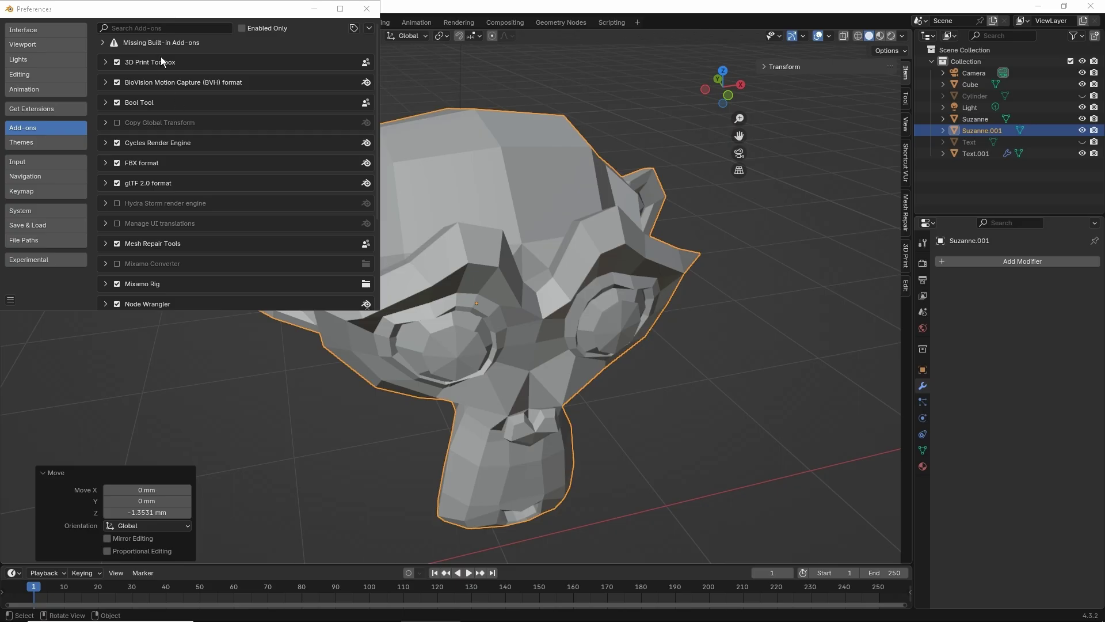
- Switch back to Blender, close the preferences and run all 3D Print Toolbox checks on the new monkey head
scroll(201, 195, down, 2)
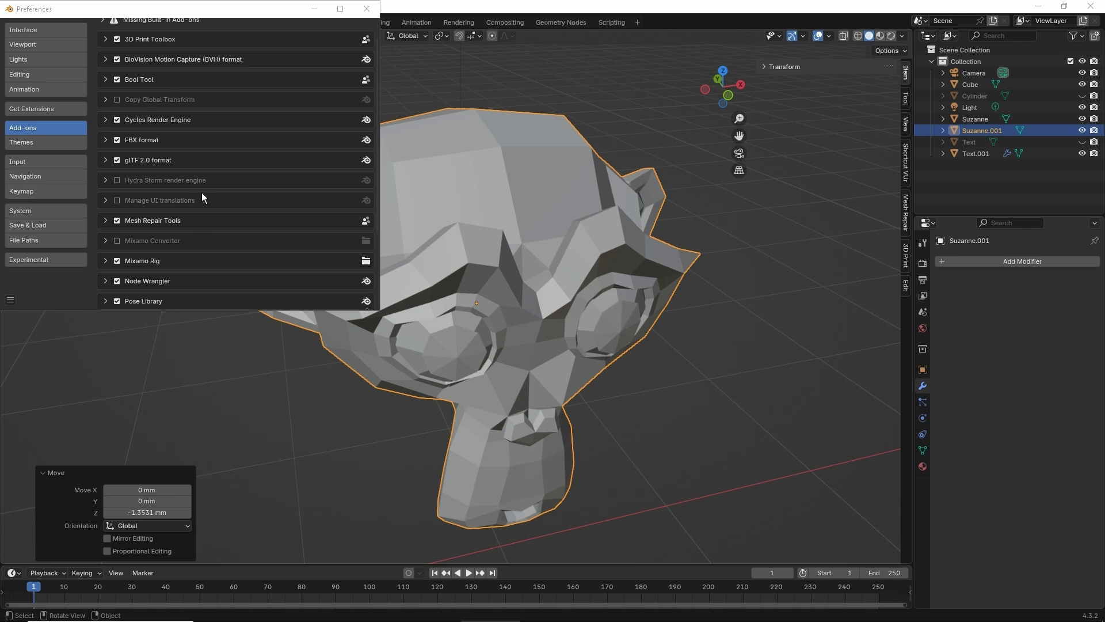
click(366, 8)
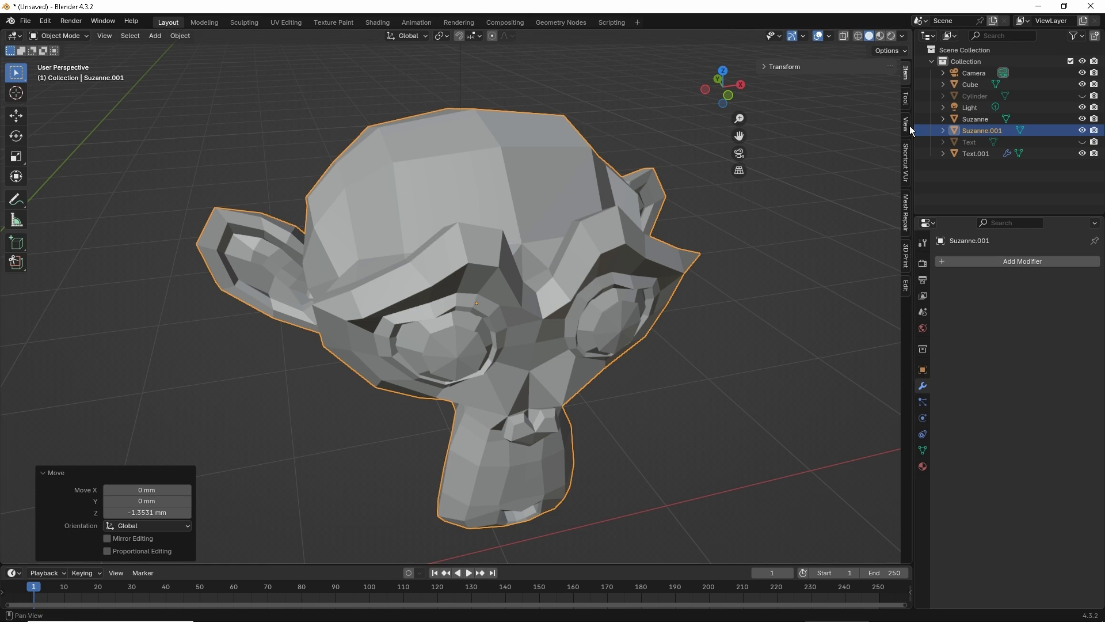
click(906, 255)
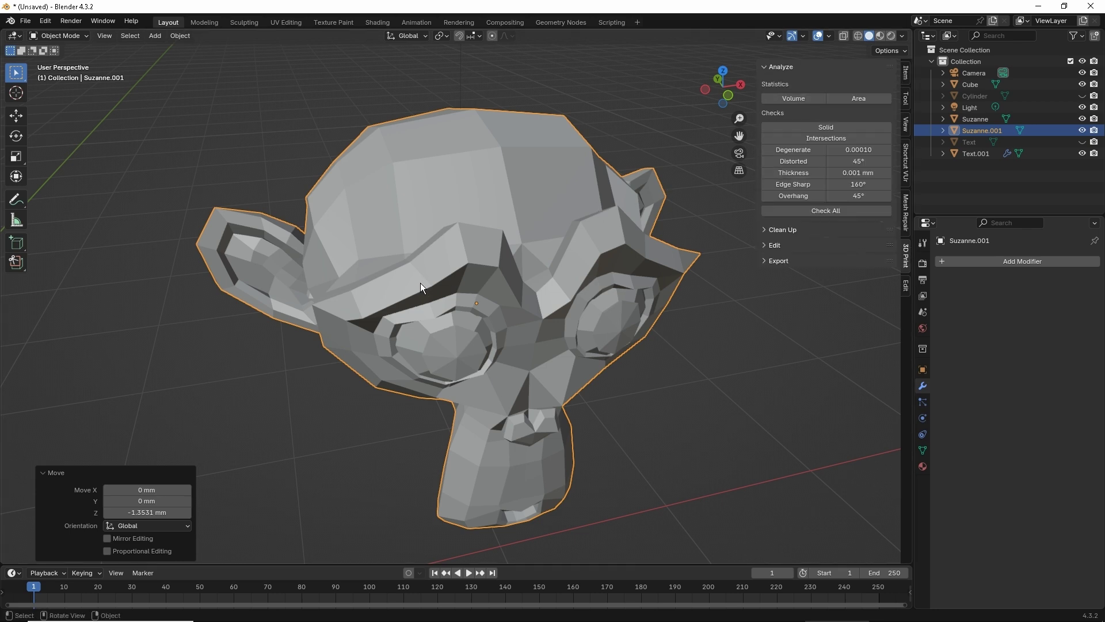
middle_drag(420, 282, 469, 309)
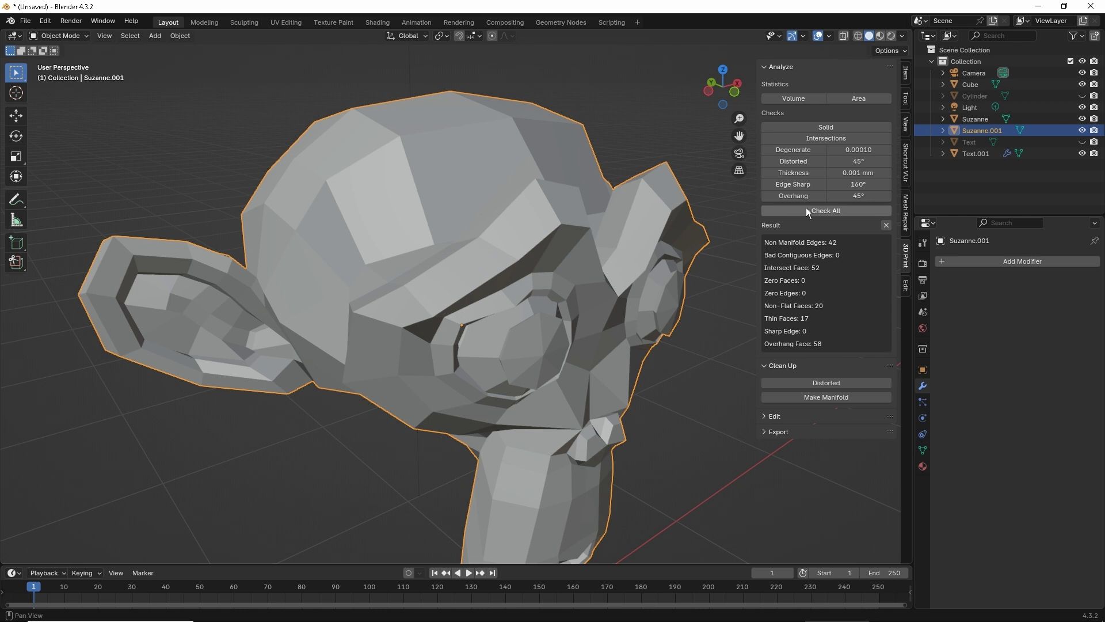
click(807, 209)
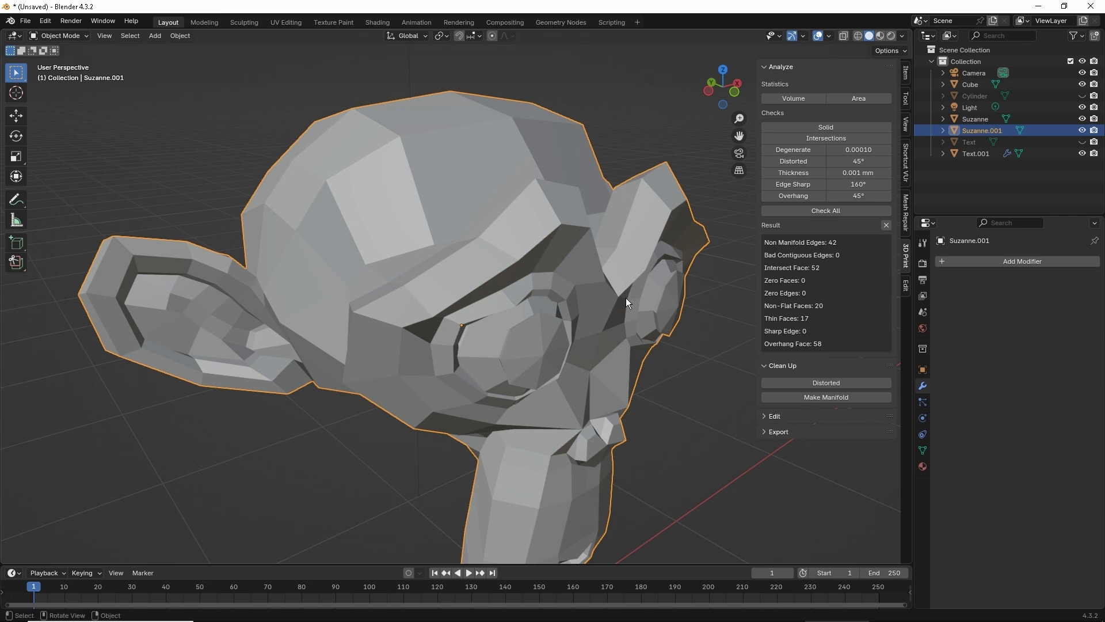
- In Edit Mode, select the reported intersecting, non-flat, thin and overhanging faces of the head one check at a time
key(Tab)
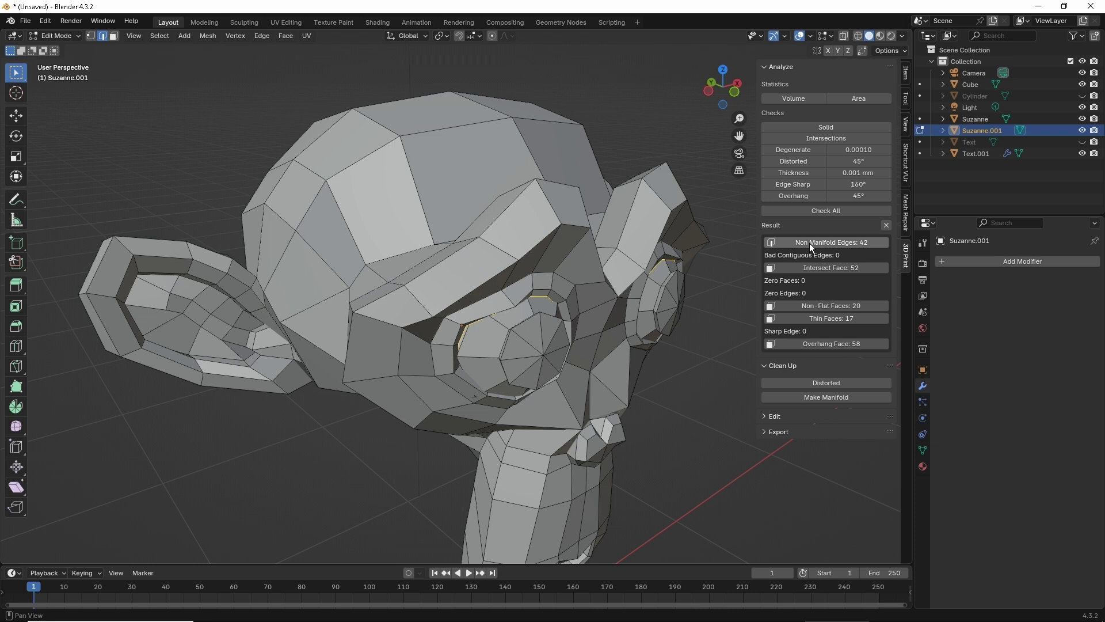
click(811, 268)
middle_drag(563, 335, 593, 340)
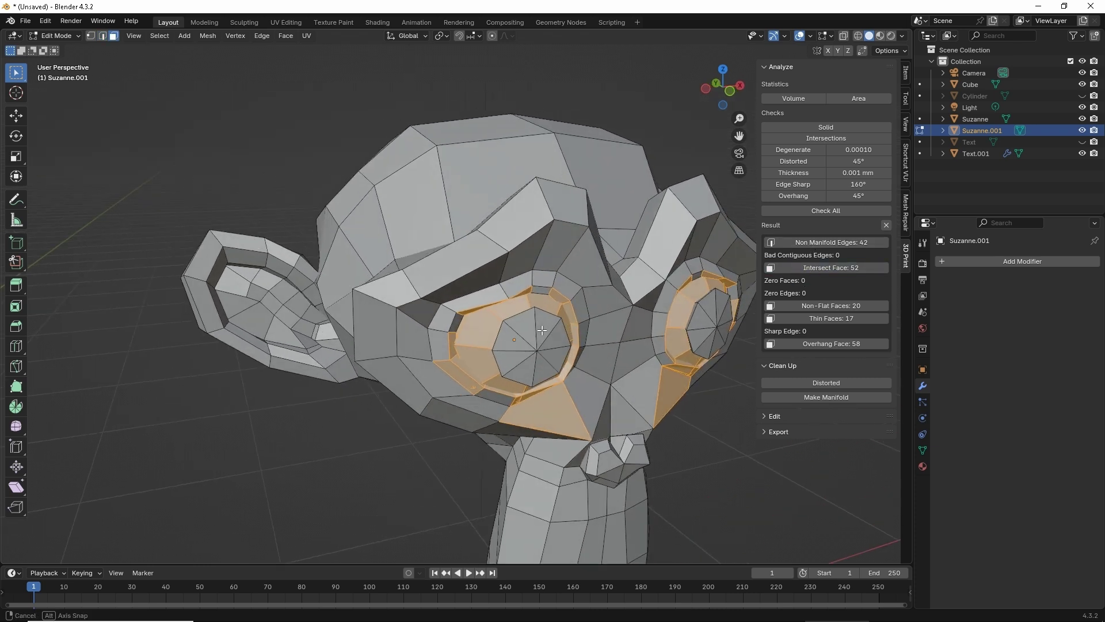
click(845, 304)
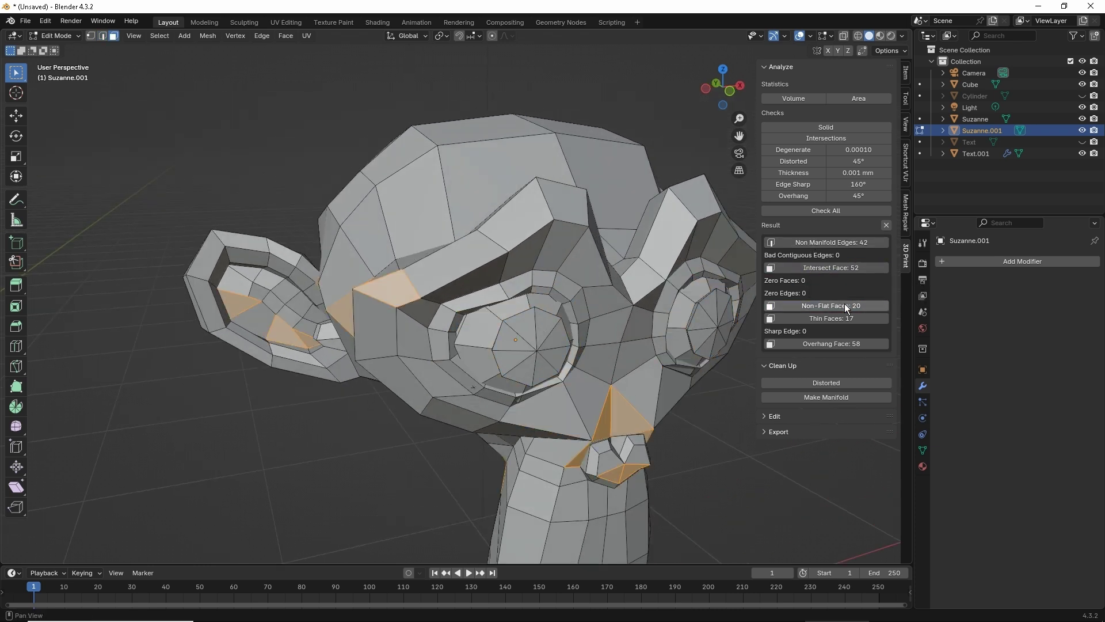
click(845, 318)
click(846, 345)
- Examine the overhanging faces around the ear, jaw and chin, and clear the selection in edge select mode
middle_drag(571, 336, 507, 351)
scroll(503, 478, up, 3)
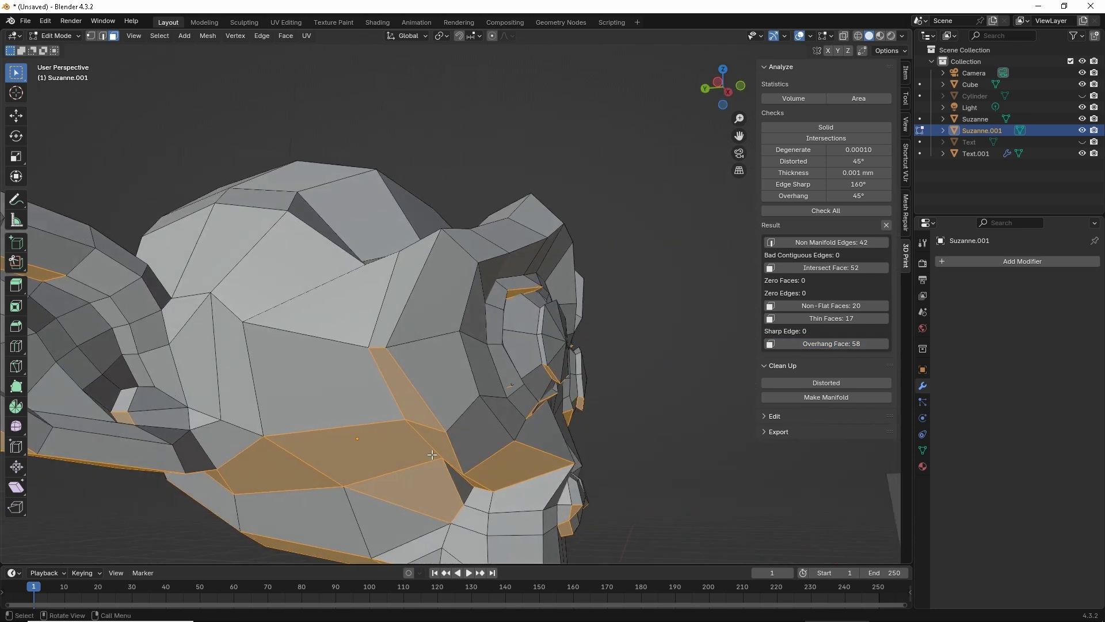
middle_drag(431, 454, 410, 287)
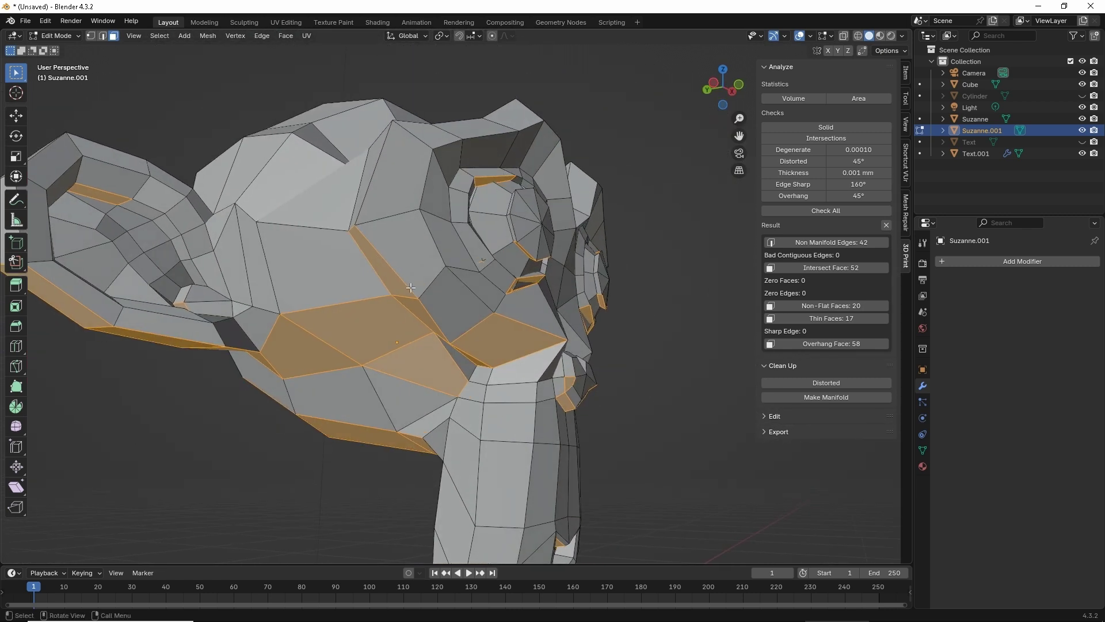
middle_drag(437, 335, 322, 232)
key(2)
key(alt+a)
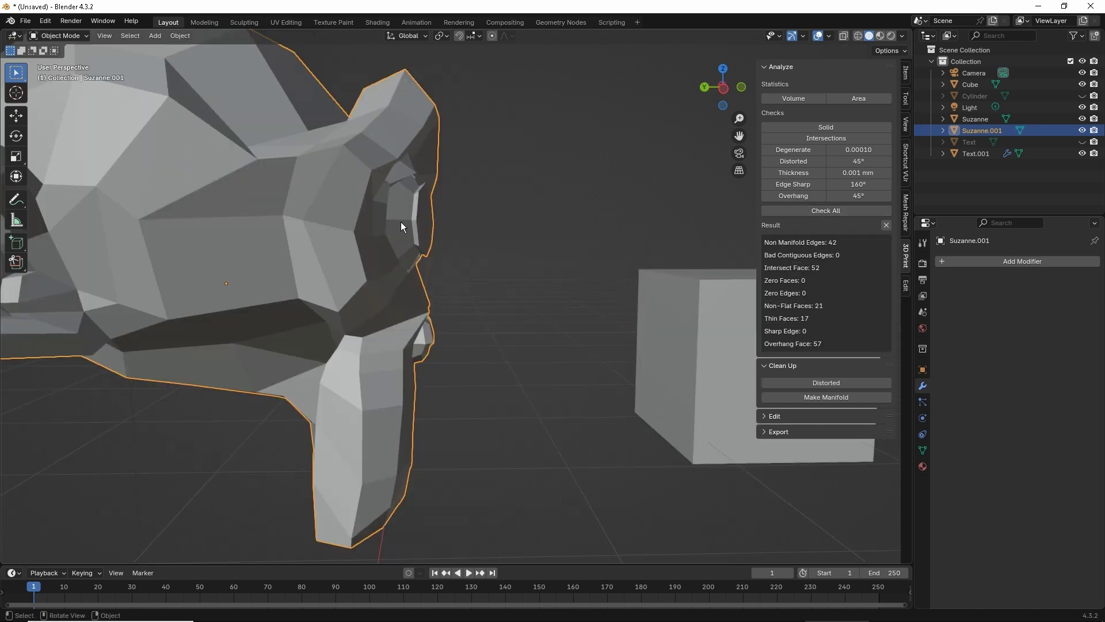
- Re-enter Edit Mode and step again through the reported non-flat faces, intersecting faces, non-manifold edges and thin faces
key(Tab)
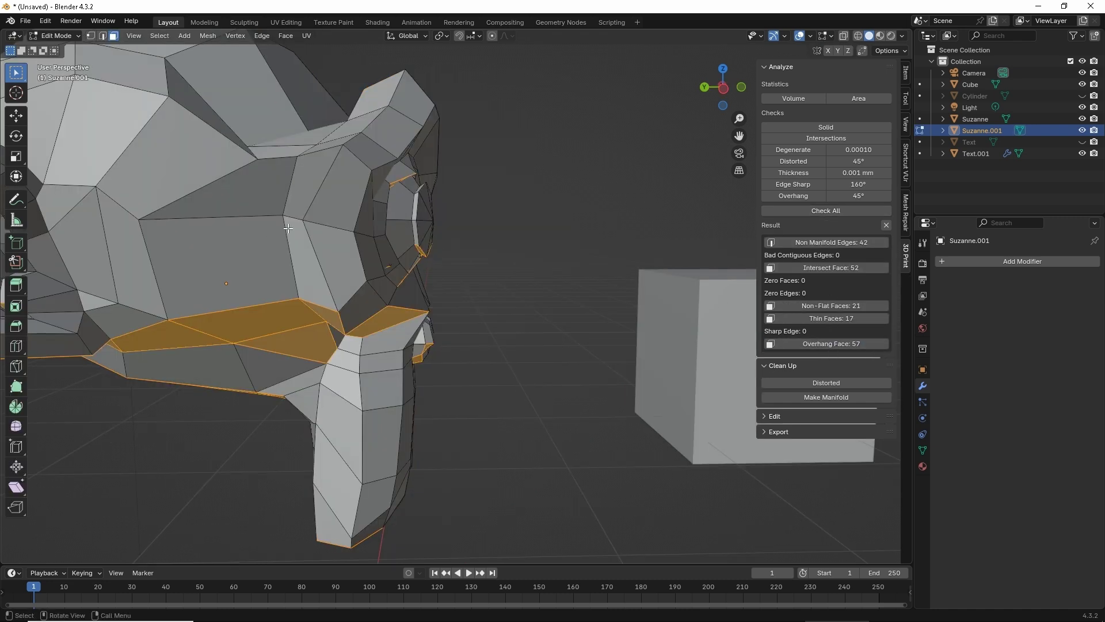
middle_drag(282, 218, 299, 237)
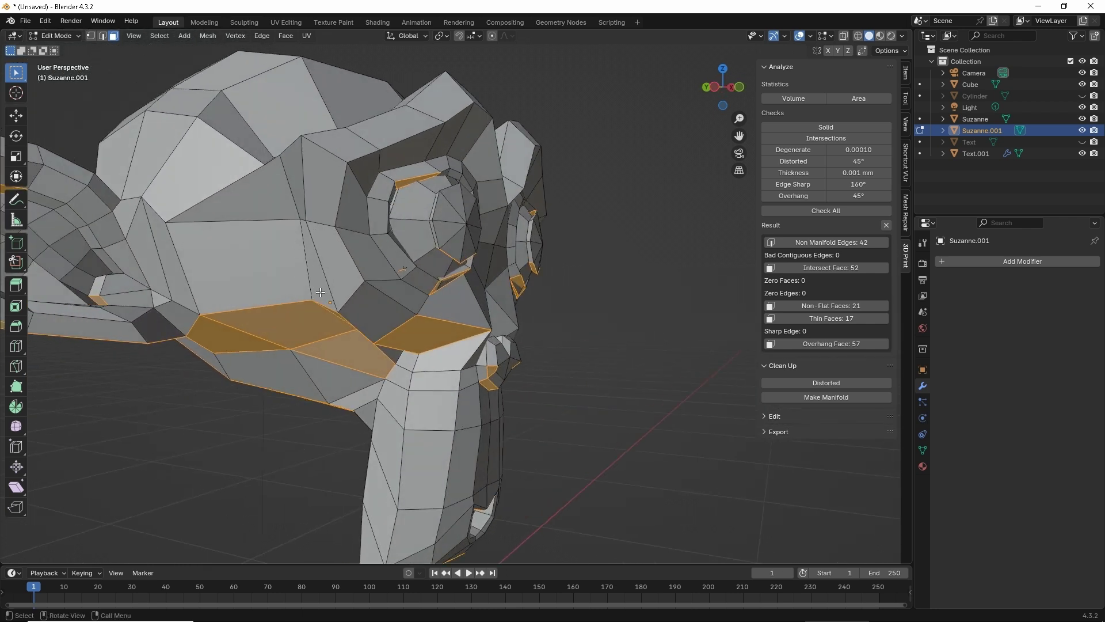
click(834, 308)
click(842, 268)
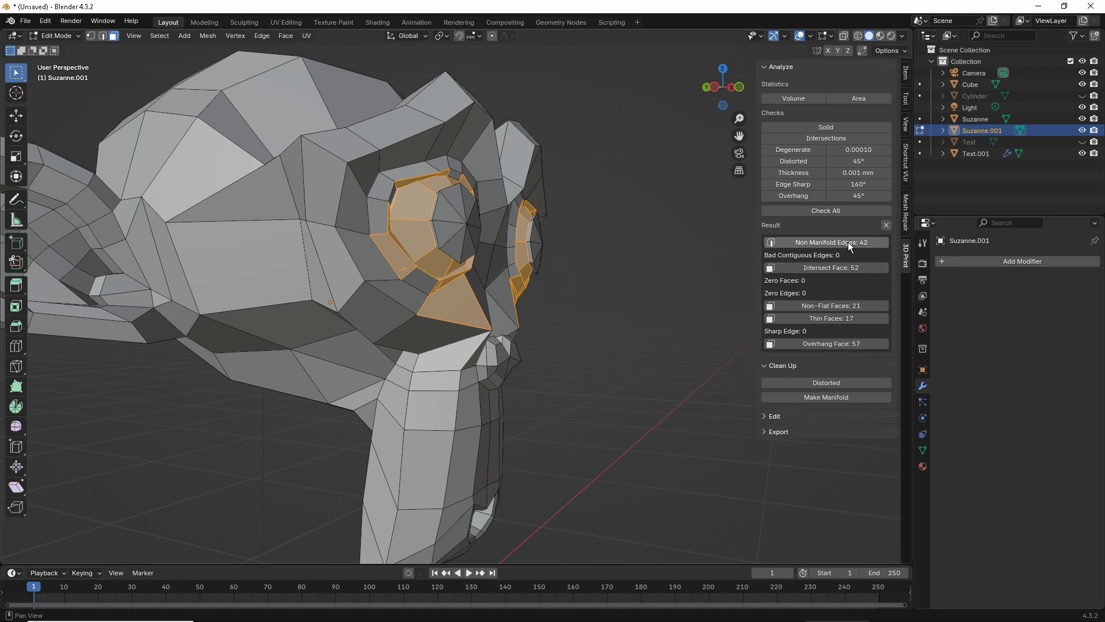
click(848, 241)
click(849, 267)
click(845, 305)
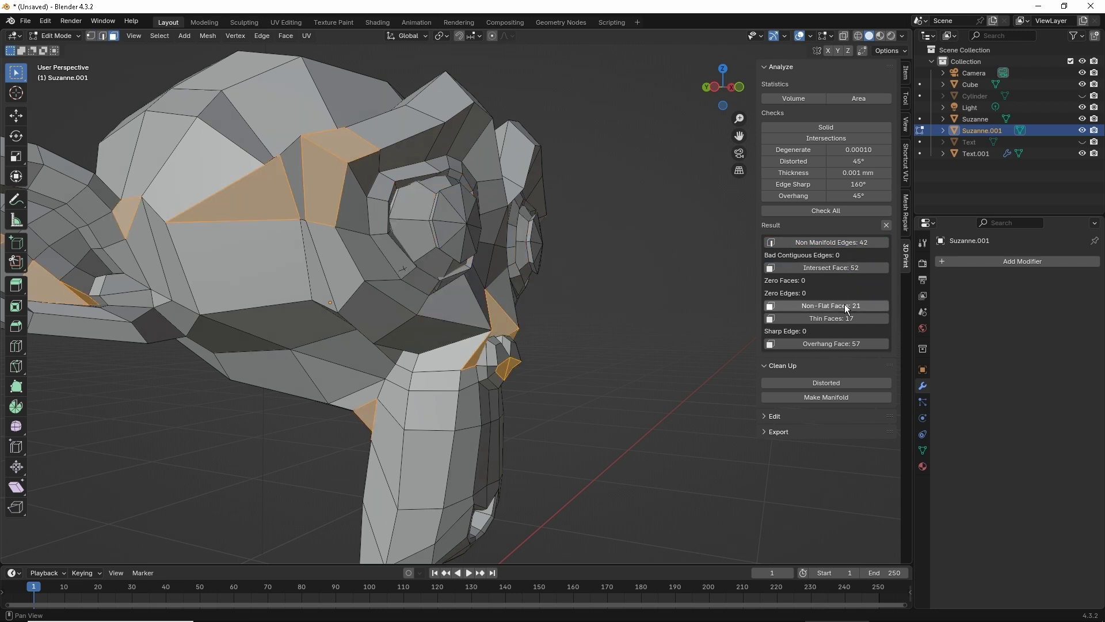
click(844, 318)
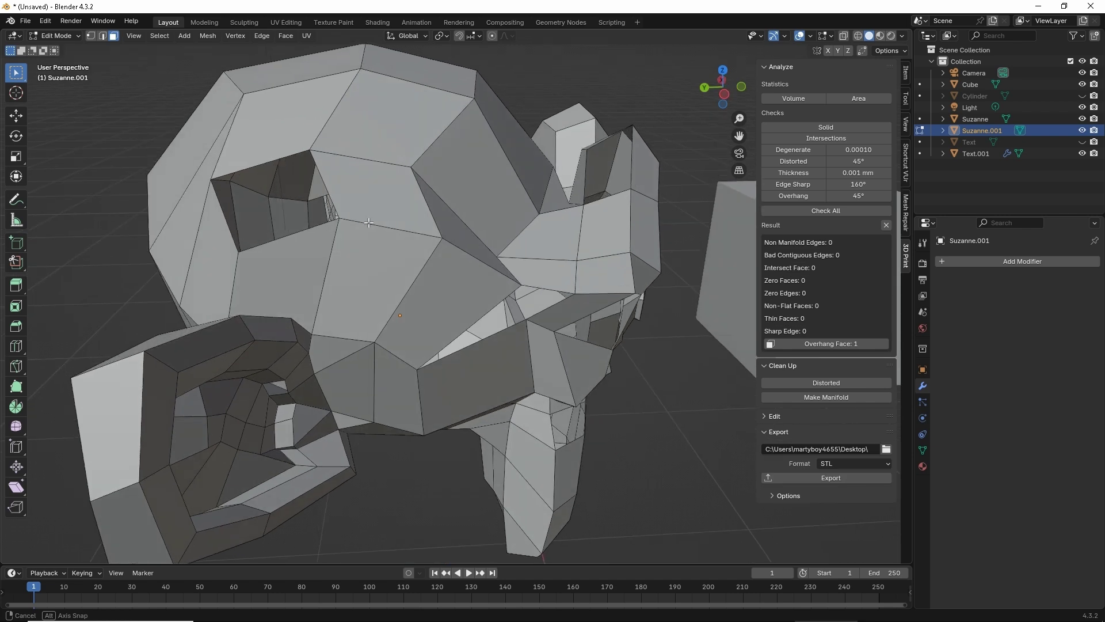
- Return to Object Mode and close the holes in the monkey head with the Make Manifold clean-up
middle_drag(311, 242, 344, 222)
middle_drag(371, 275, 444, 220)
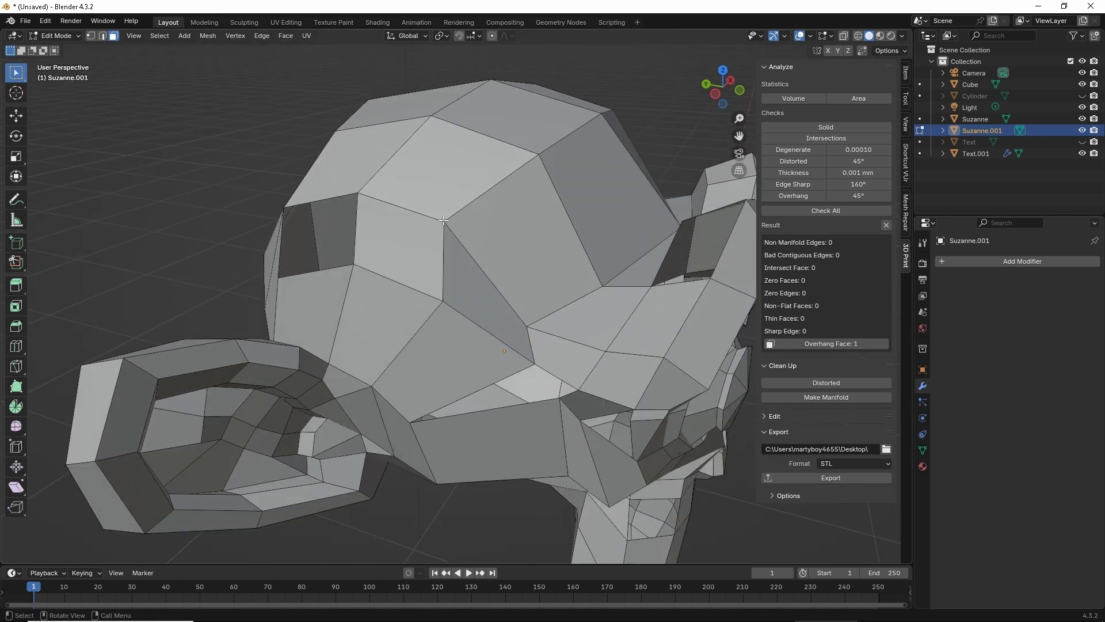
middle_drag(454, 304, 428, 274)
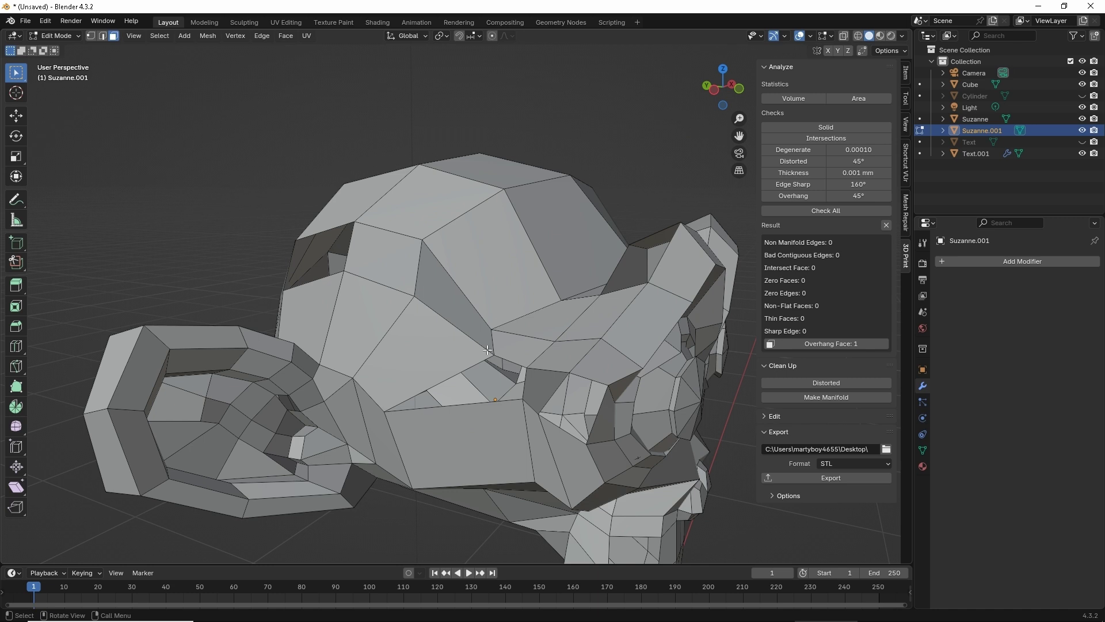
middle_drag(456, 363, 489, 314)
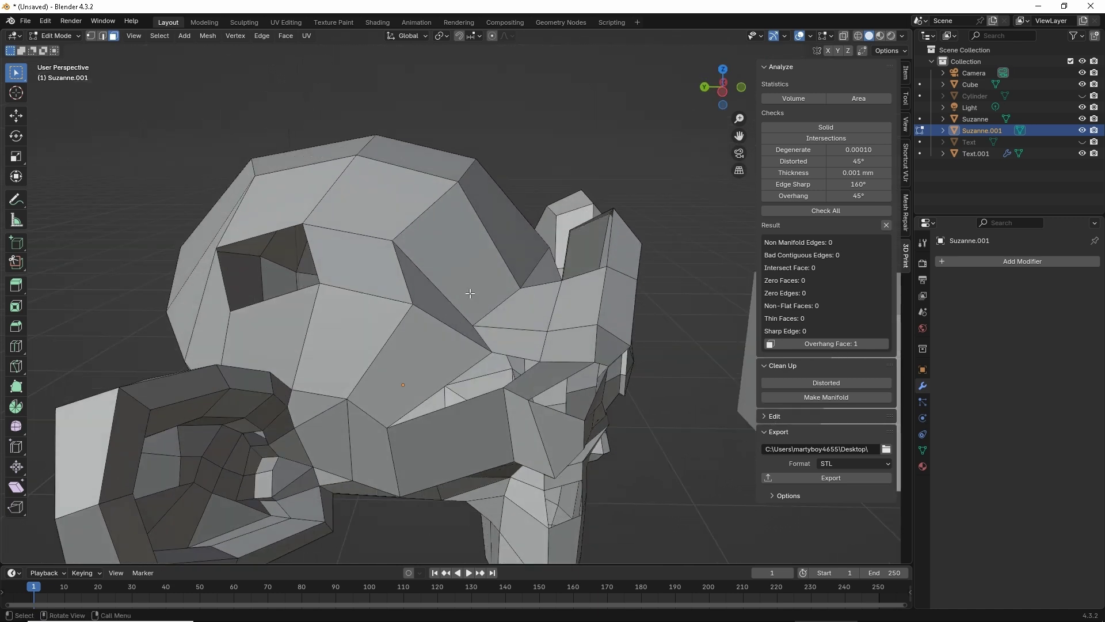
key(Tab)
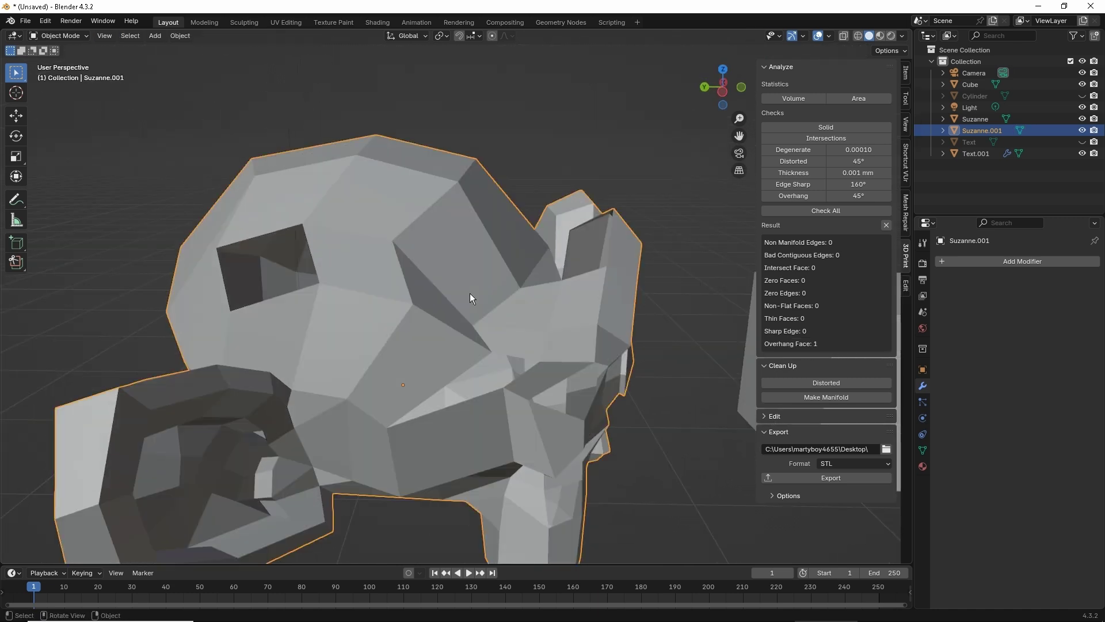
click(814, 398)
middle_drag(566, 357, 367, 194)
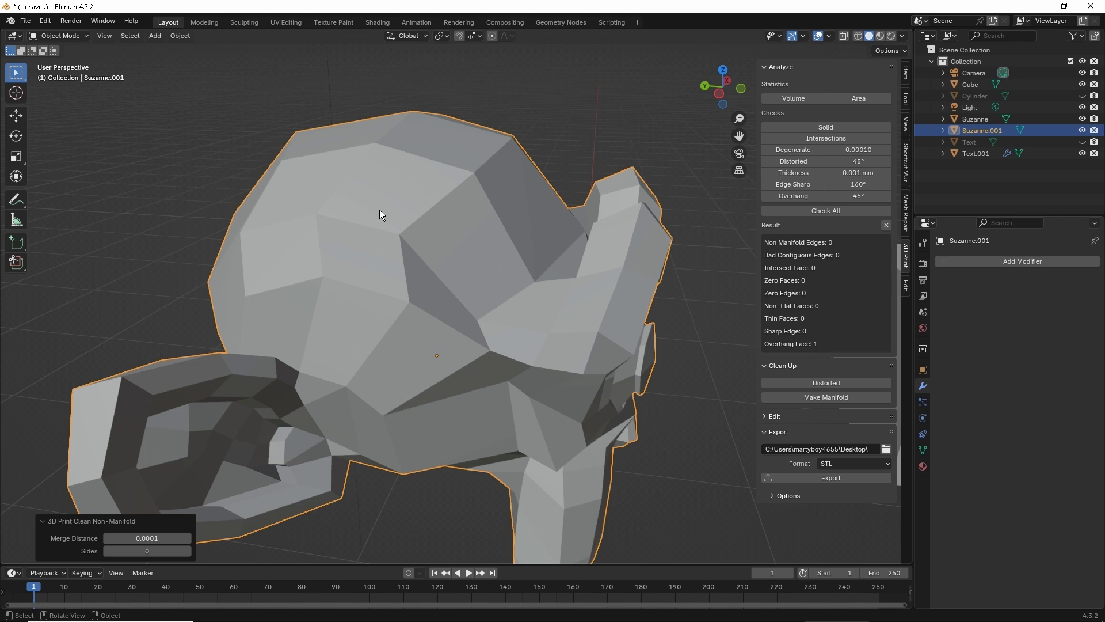
- Switch to the browser and request the 3D Print Toolbox add-on from its Blender Extensions page
middle_drag(379, 209, 372, 198)
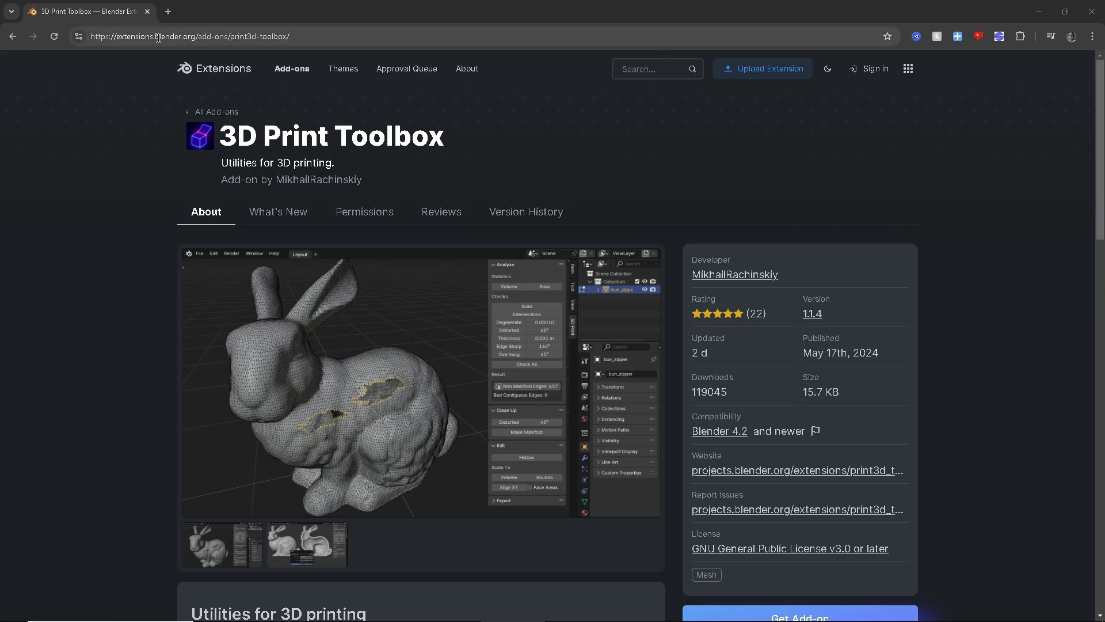
scroll(398, 278, down, 3)
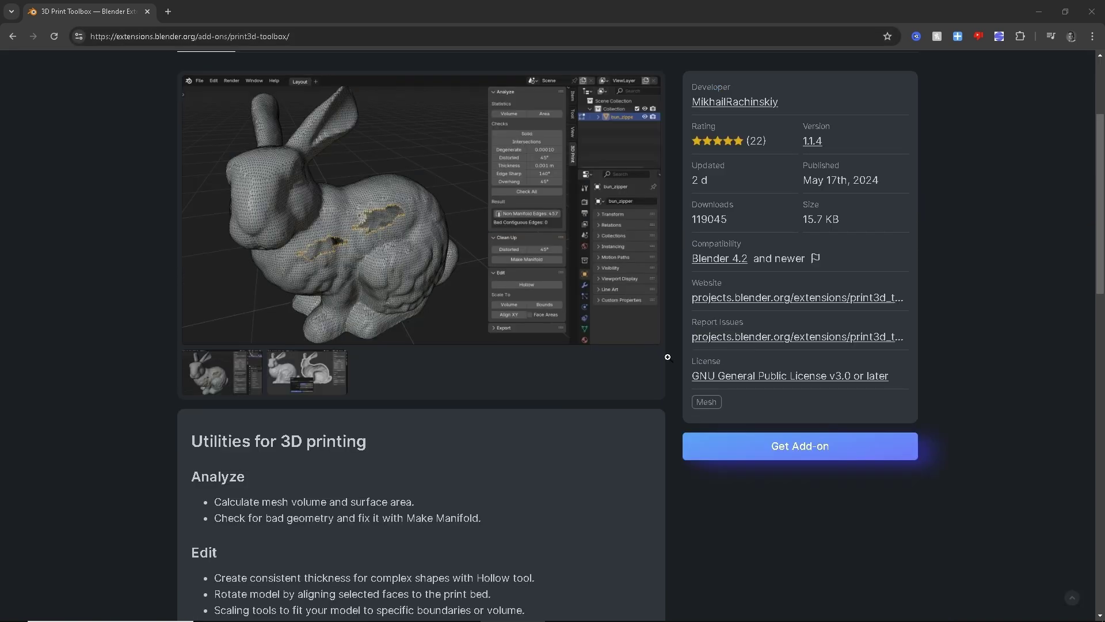
click(780, 449)
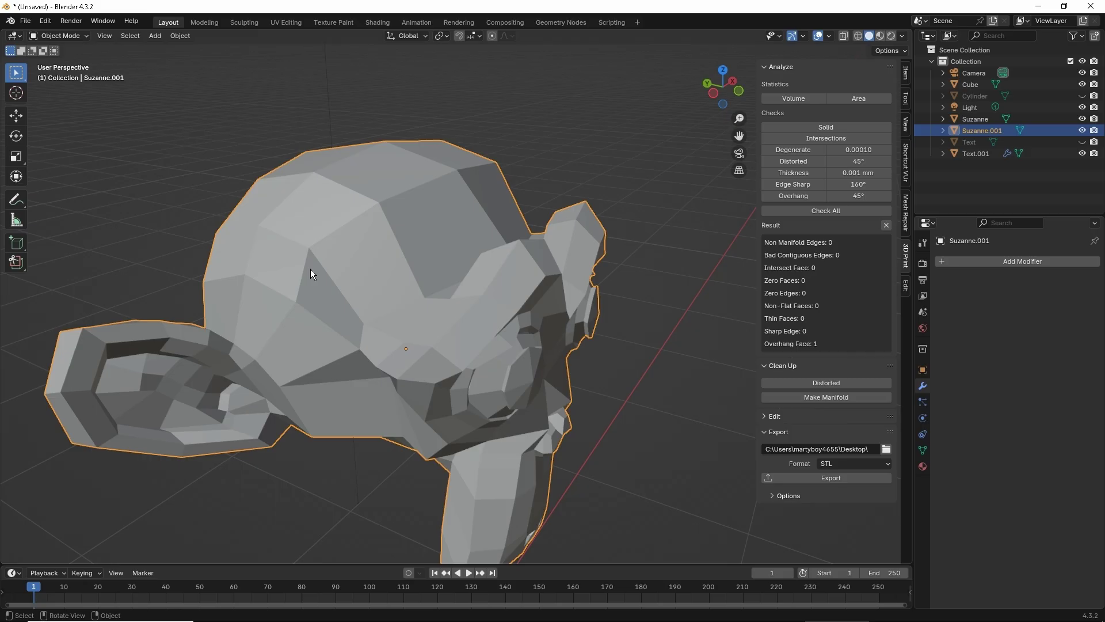
- Return to Blender and examine the monkey head's ear geometry in Object Mode and Edit Mode
shift+middle_drag(391, 319, 551, 306)
scroll(414, 348, up, 2)
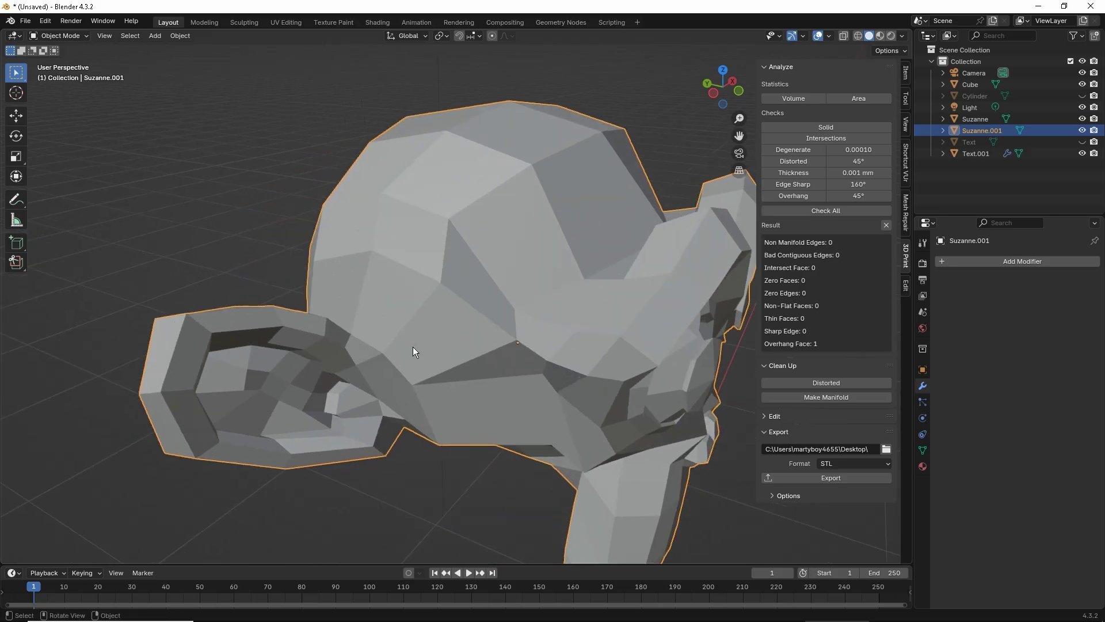
shift+middle_drag(384, 360, 517, 240)
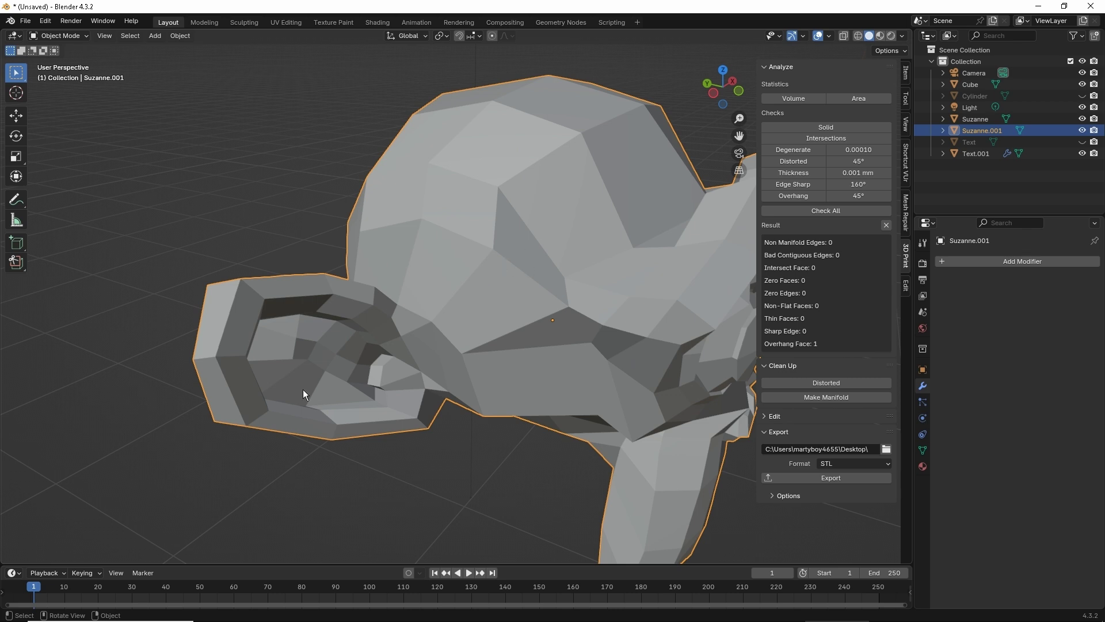
key(Tab)
scroll(497, 299, up, 4)
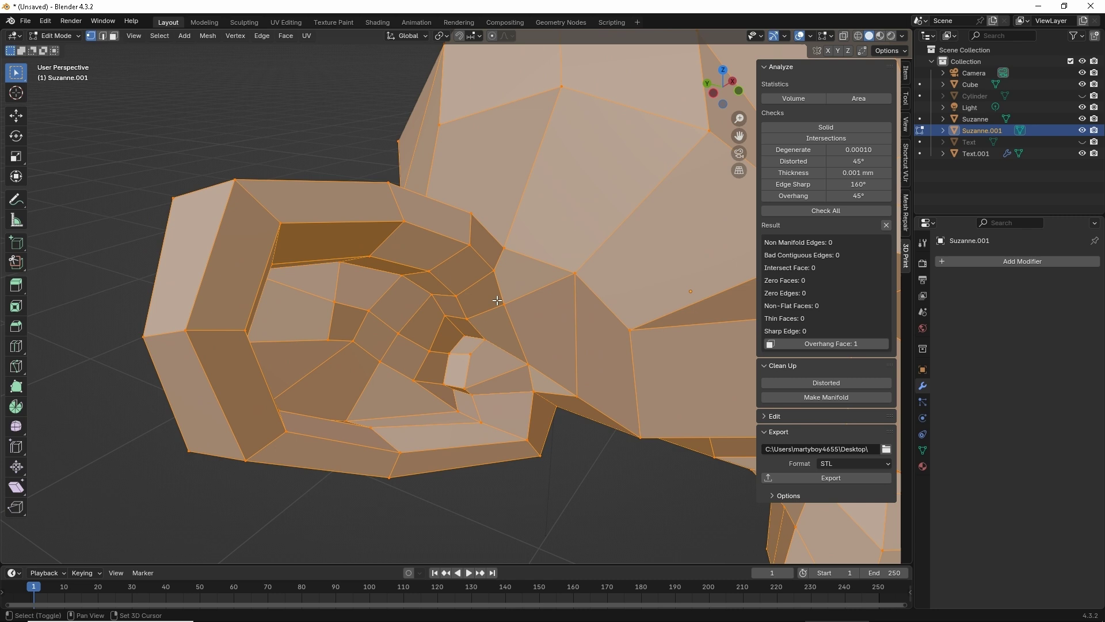
mouse_move(395, 320)
middle_down()
mouse_move(405, 338)
mouse_move(415, 289)
mouse_move(385, 316)
middle_up()
key(Tab)
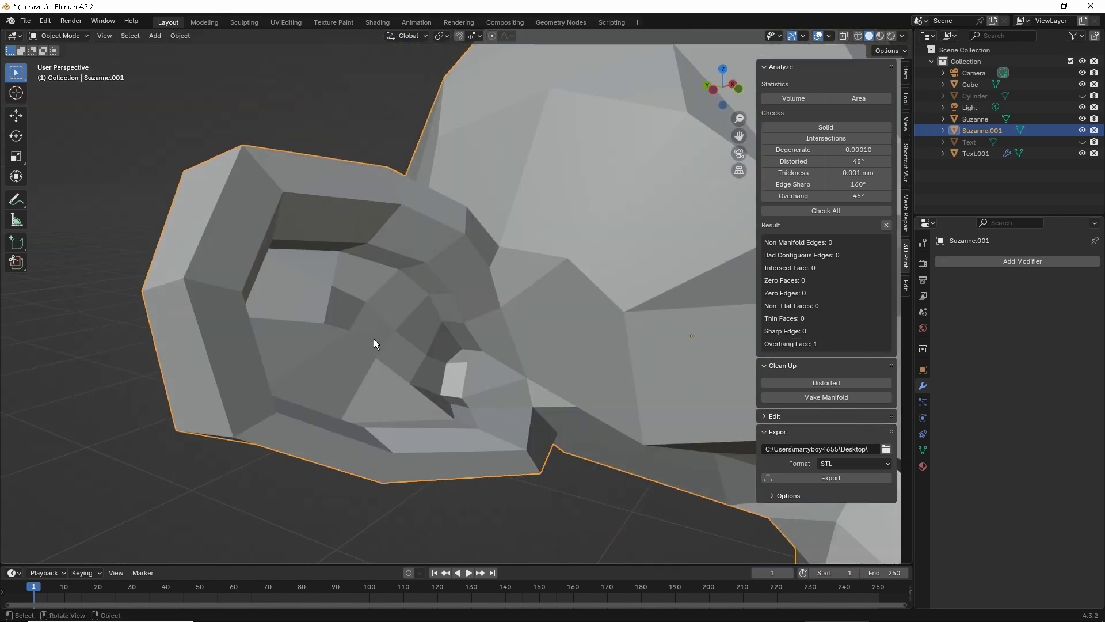
- In Edit Mode, apply Limited Dissolve to the whole monkey head with a max angle of 7.2°
key(Tab)
click(209, 36)
mouse_move(270, 306)
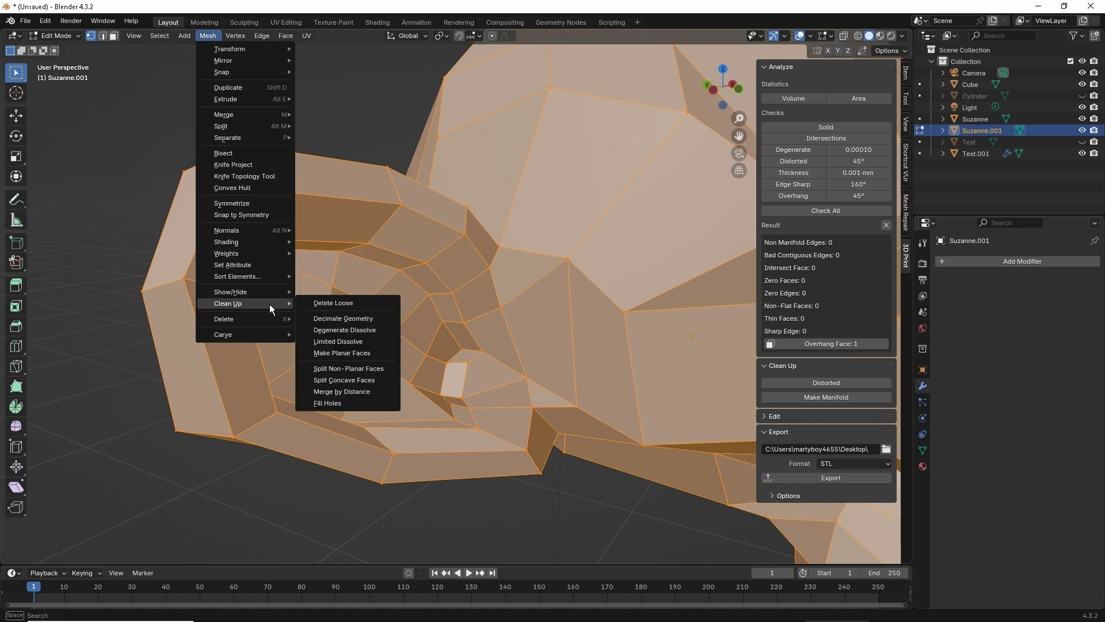
click(340, 341)
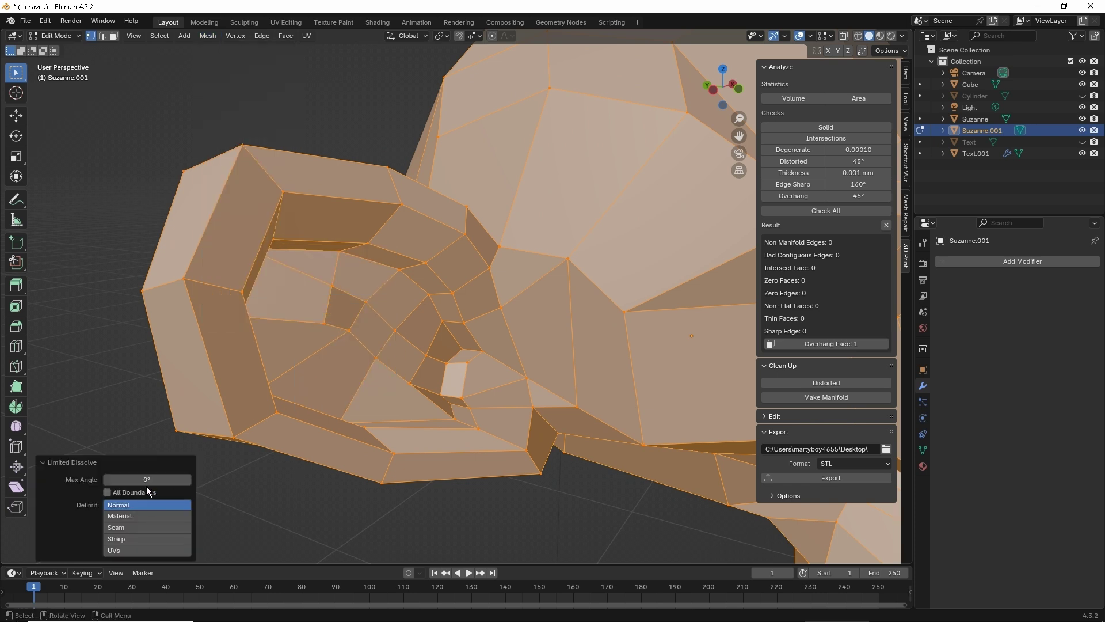
drag(170, 479, 973, 154)
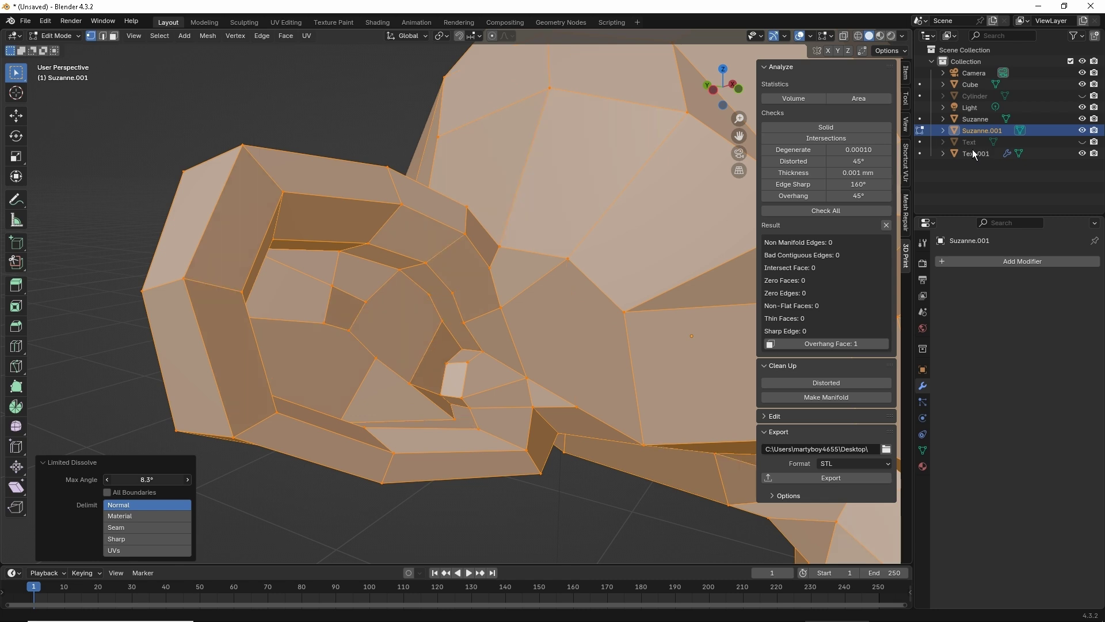
scroll(387, 320, up, 3)
middle_drag(391, 321, 442, 323)
drag(144, 481, 876, 478)
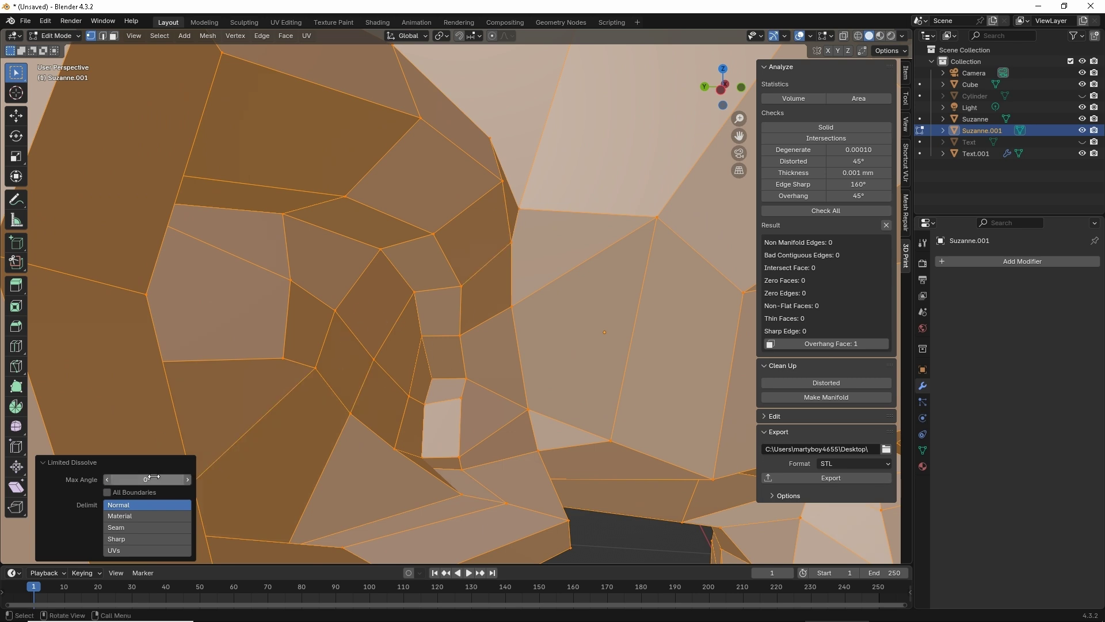
drag(157, 480, 199, 489)
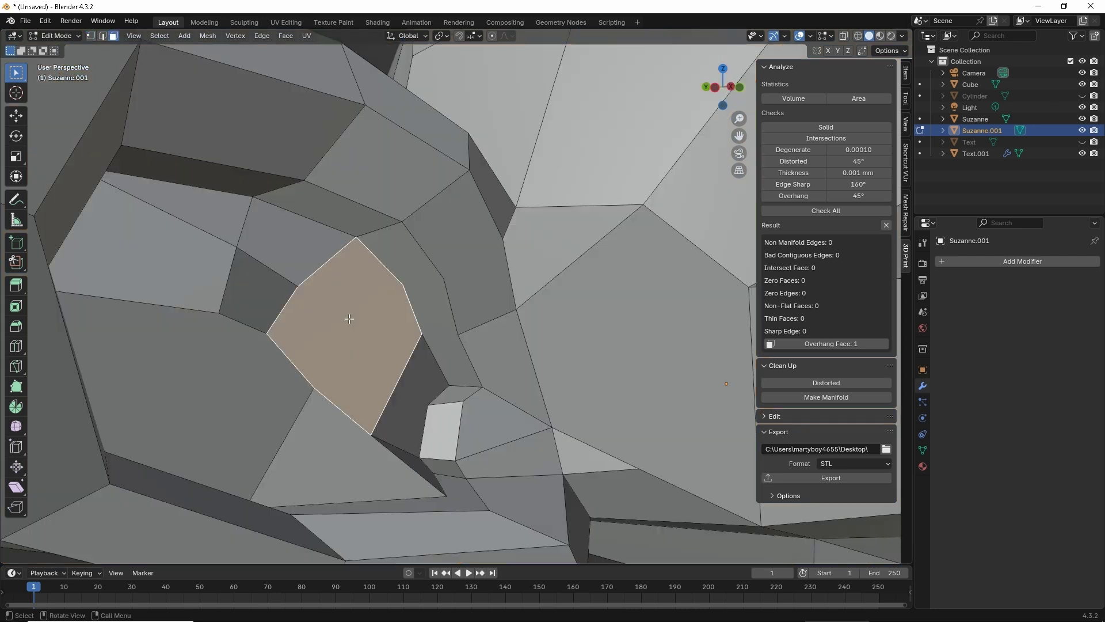
- Try moving the dissolved face inside the ear, cancel the move and undo back past the Limited Dissolve
middle_drag(350, 321, 399, 323)
scroll(399, 323, down, 1)
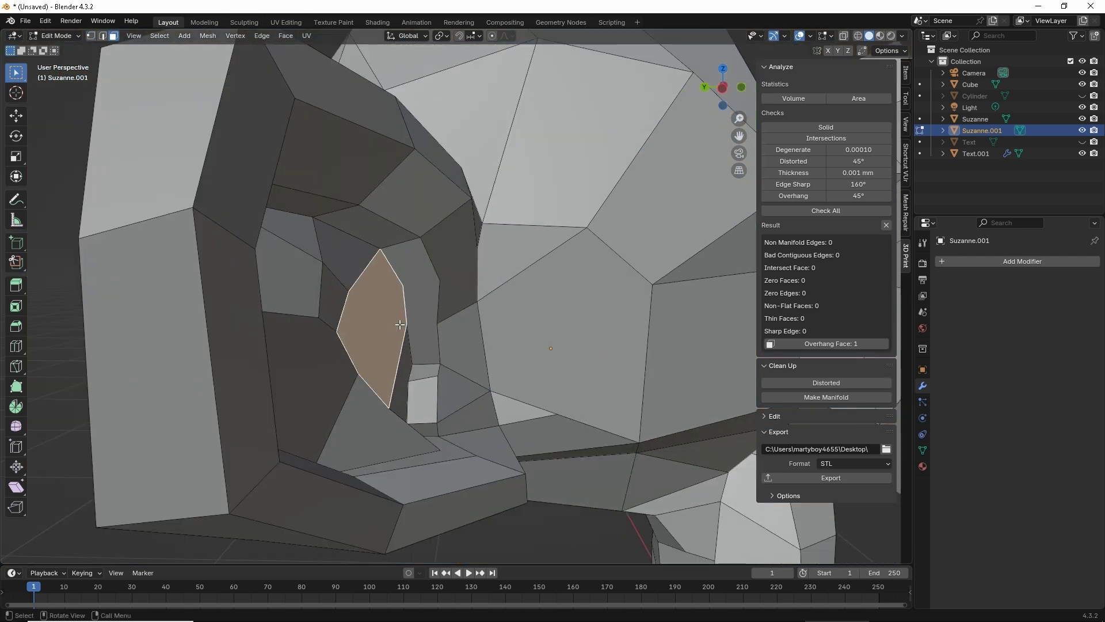
key(g)
right_click(351, 308)
key(ctrl+z)
key(ctrl+z)
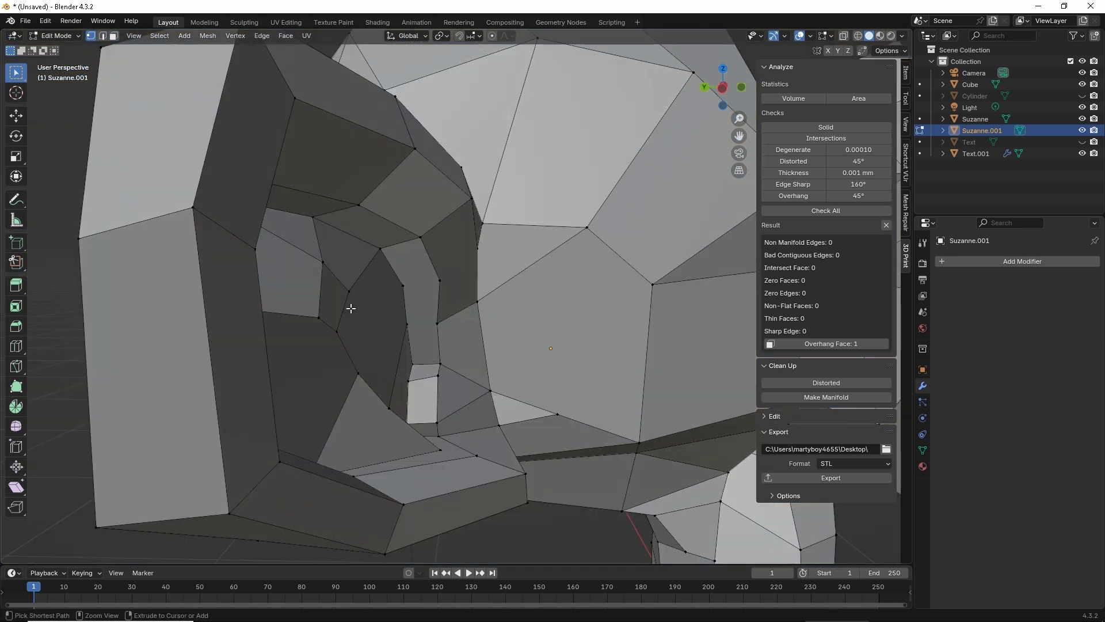
key(ctrl+z)
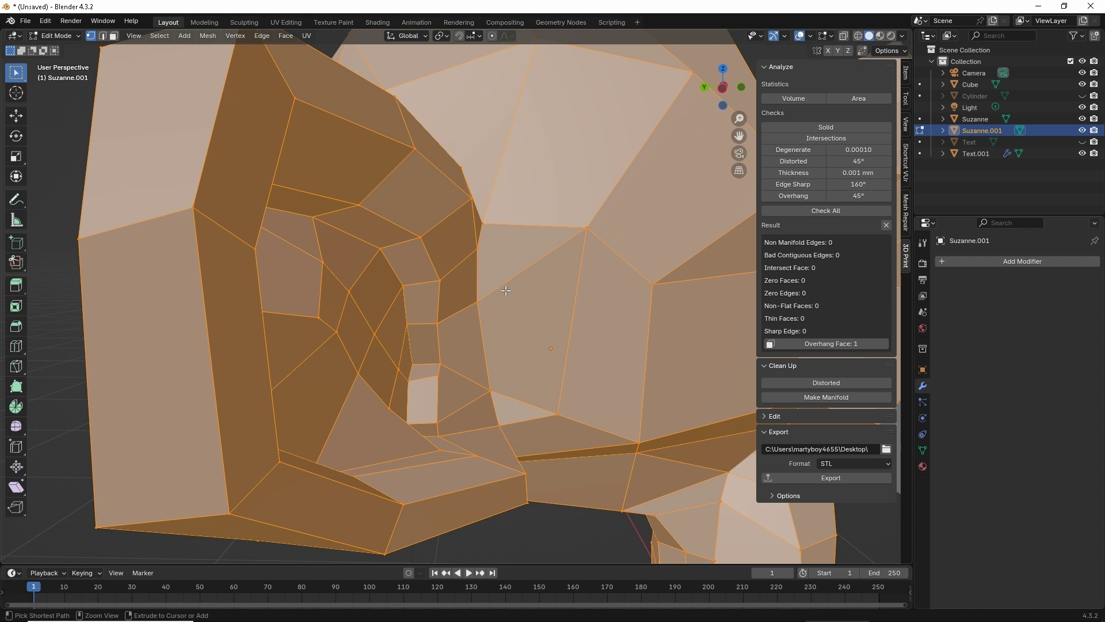
- Show the head in front orthographic view with wireframe shading
middle_drag(525, 331, 671, 328)
scroll(476, 375, down, 4)
scroll(472, 301, up, 2)
key(KP_1)
key(z)
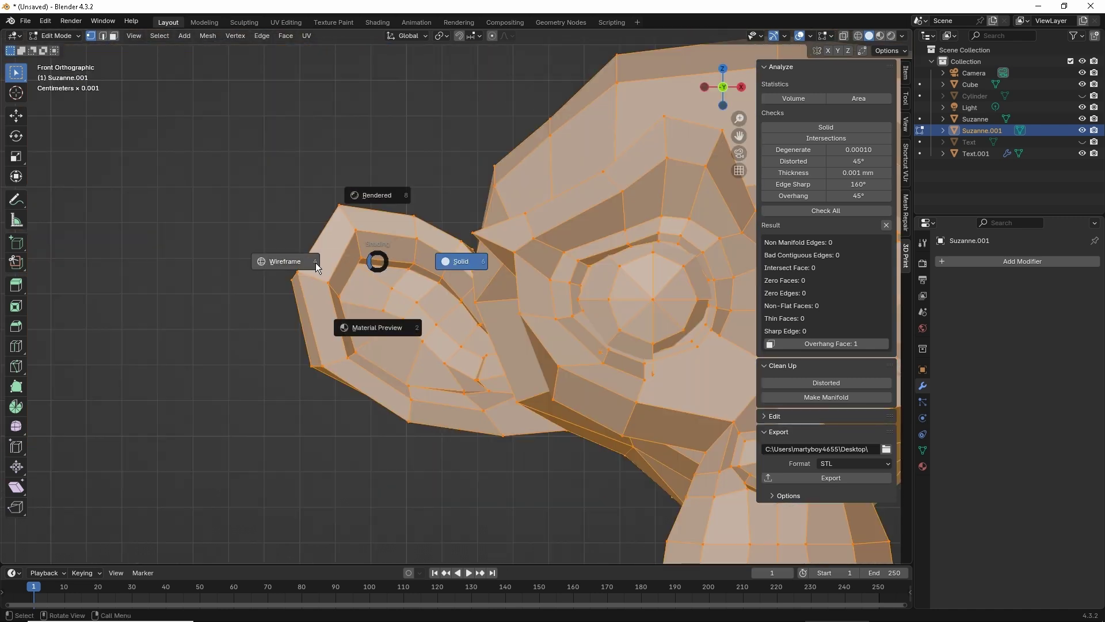
click(315, 262)
- Box-select only the vertices of the head's outer ear and return to solid shading
click(254, 198)
drag(232, 176, 466, 463)
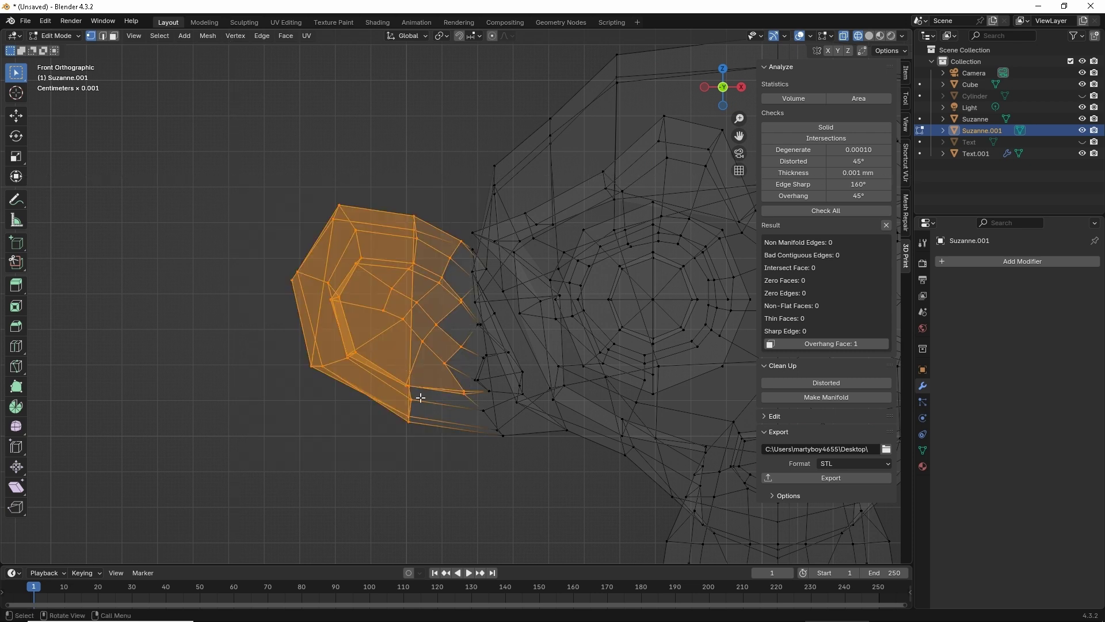
drag(420, 397, 513, 446)
key(b)
mouse_move(266, 170)
mouse_down()
mouse_move(454, 466)
mouse_move(194, 214)
mouse_up()
key(shift+z)
mouse_move(275, 187)
middle_down()
mouse_move(338, 247)
mouse_move(331, 221)
middle_up()
- Apply Limited Dissolve to the selected ear geometry and raise its max angle to simplify the faces
click(210, 40)
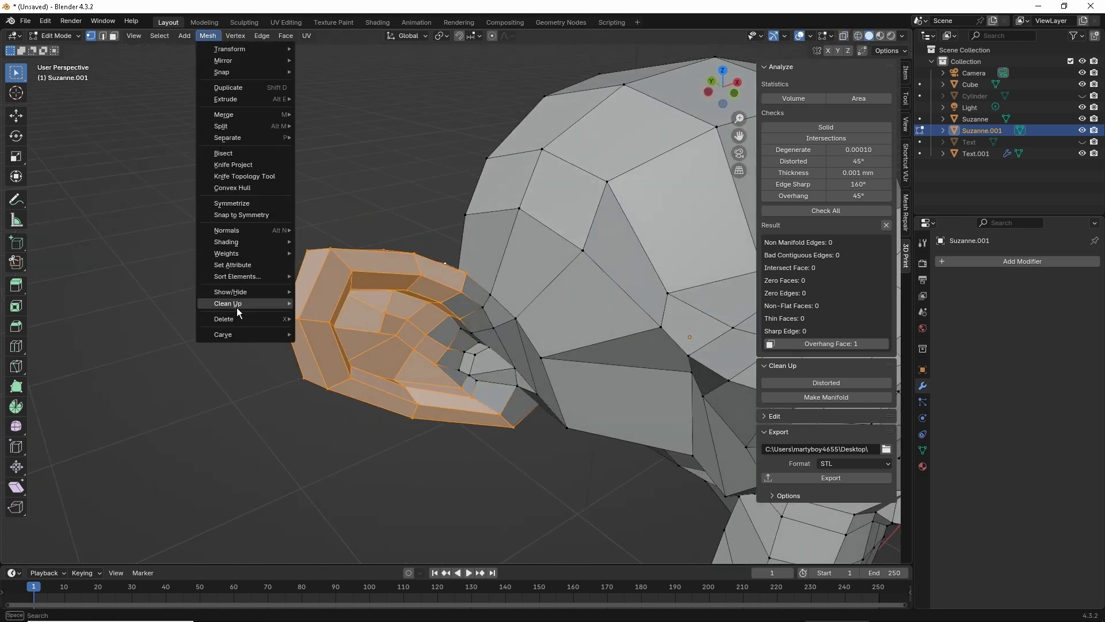
click(328, 343)
mouse_move(146, 479)
mouse_down()
mouse_move(336, 503)
mouse_move(190, 497)
mouse_move(207, 498)
mouse_up()
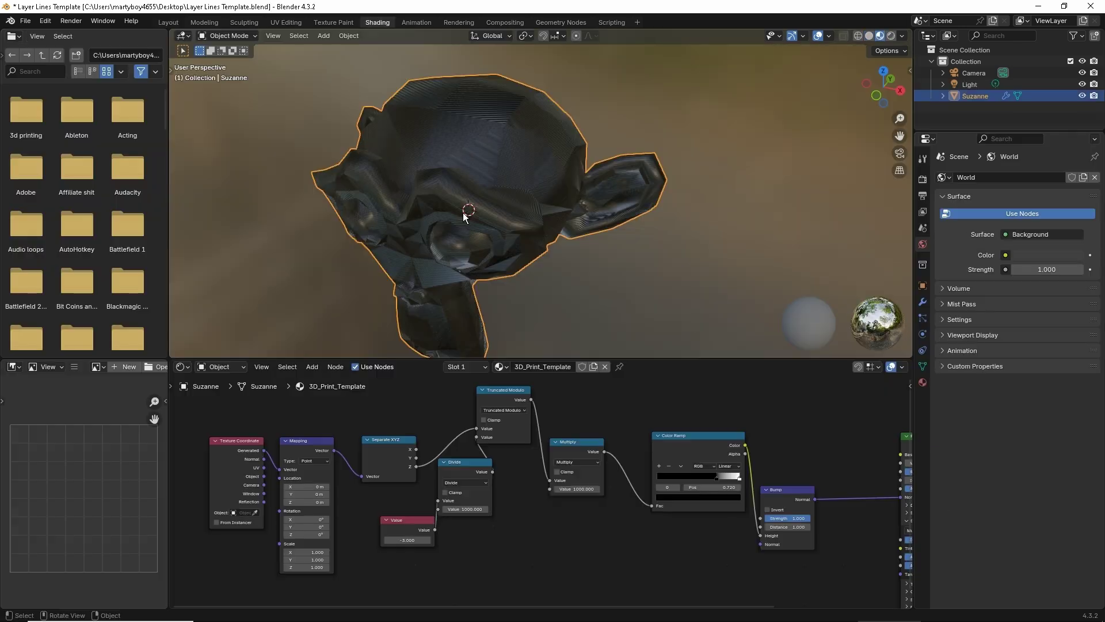
middle_drag(465, 216, 533, 198)
middle_drag(599, 186, 562, 176)
scroll(460, 187, up, 5)
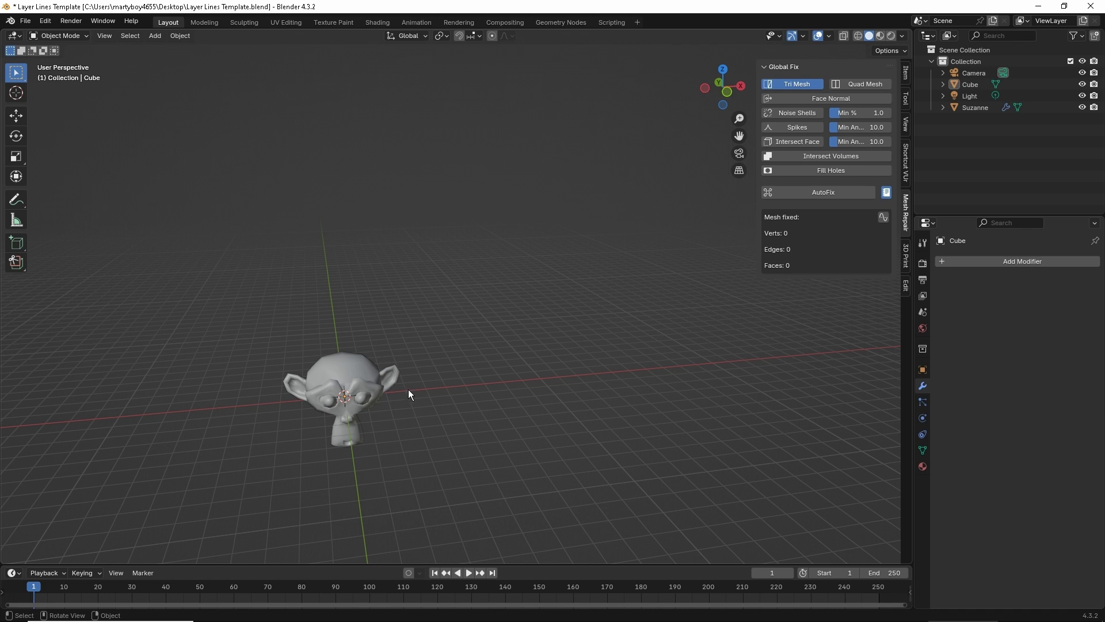
- Move the Batman_HD bust beside the monkey head, about 74.9 m in X, -19.7 m in Y and -9.7 m in Z
scroll(473, 343, up, 1)
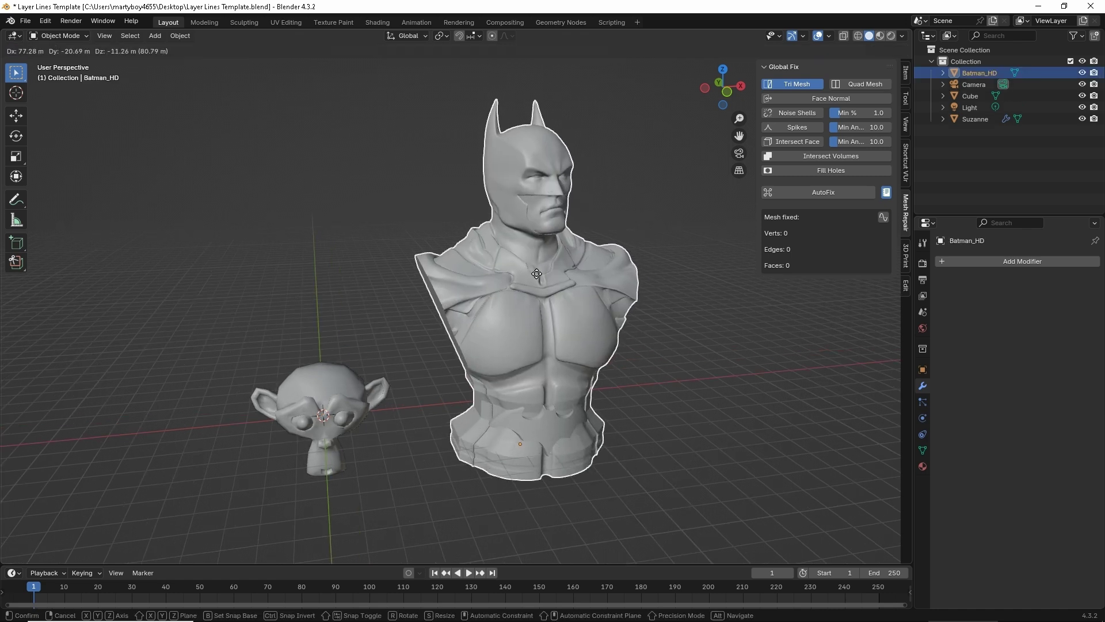
click(587, 315)
shift+middle_drag(587, 316, 551, 352)
scroll(544, 339, up, 1)
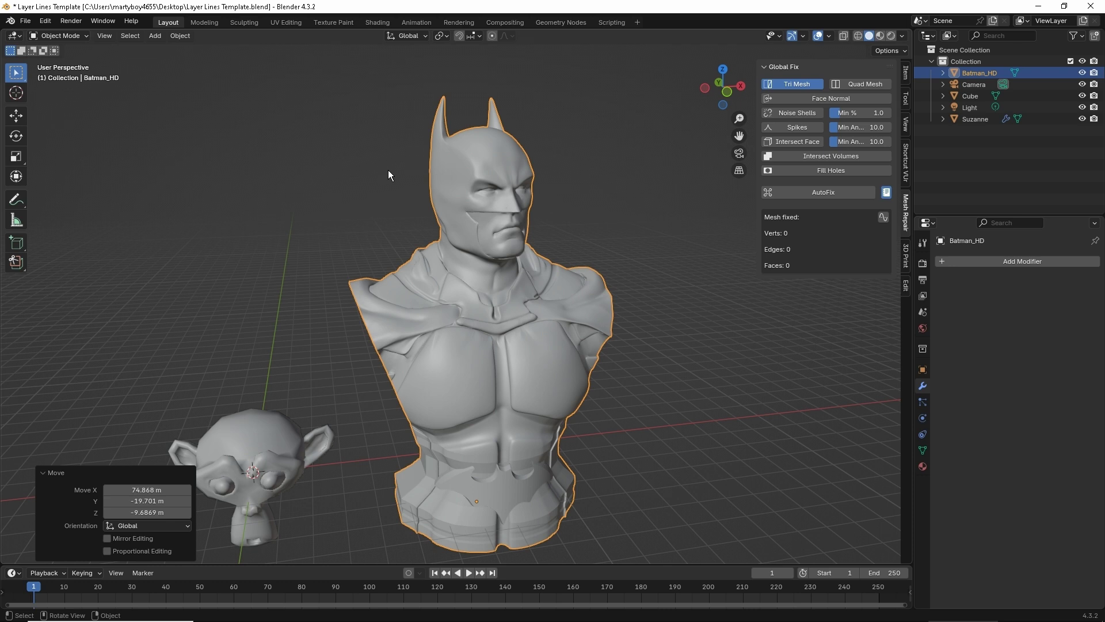
- Switch to the Shading workspace and assign the 3D_Print_Template material to the Batman_HD bust
click(380, 22)
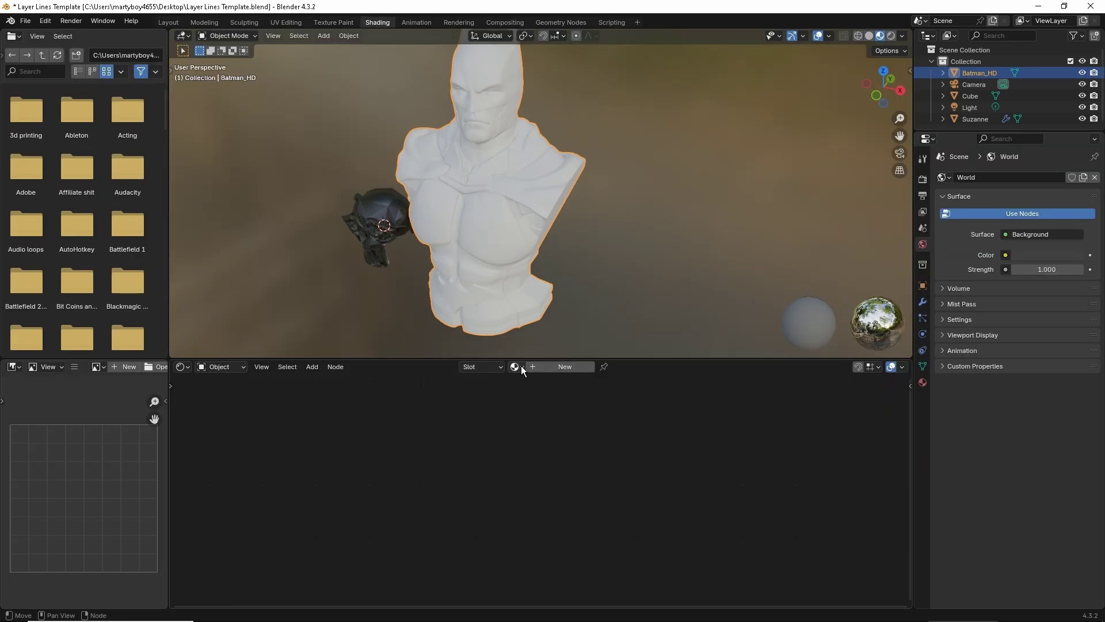
click(516, 366)
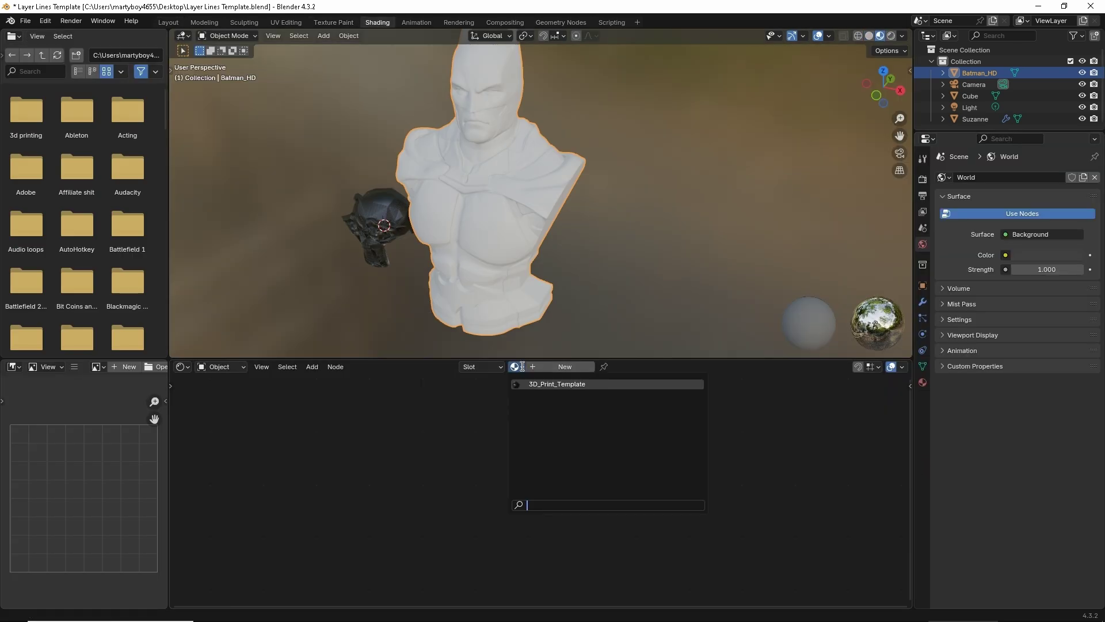
click(551, 385)
scroll(484, 189, up, 3)
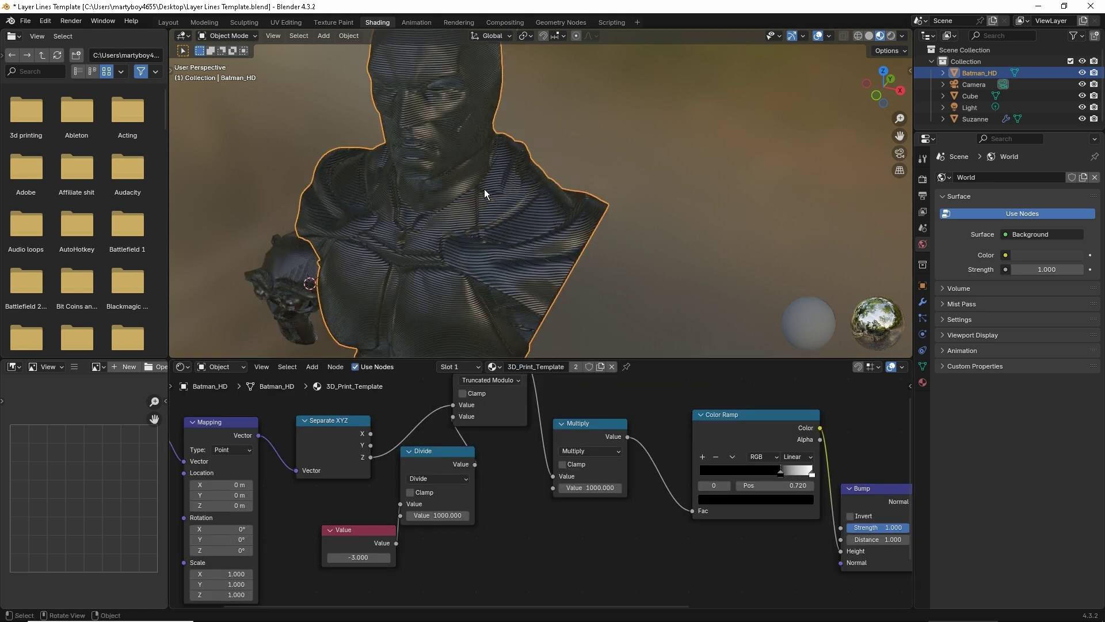
middle_drag(485, 189, 531, 204)
scroll(531, 204, down, 4)
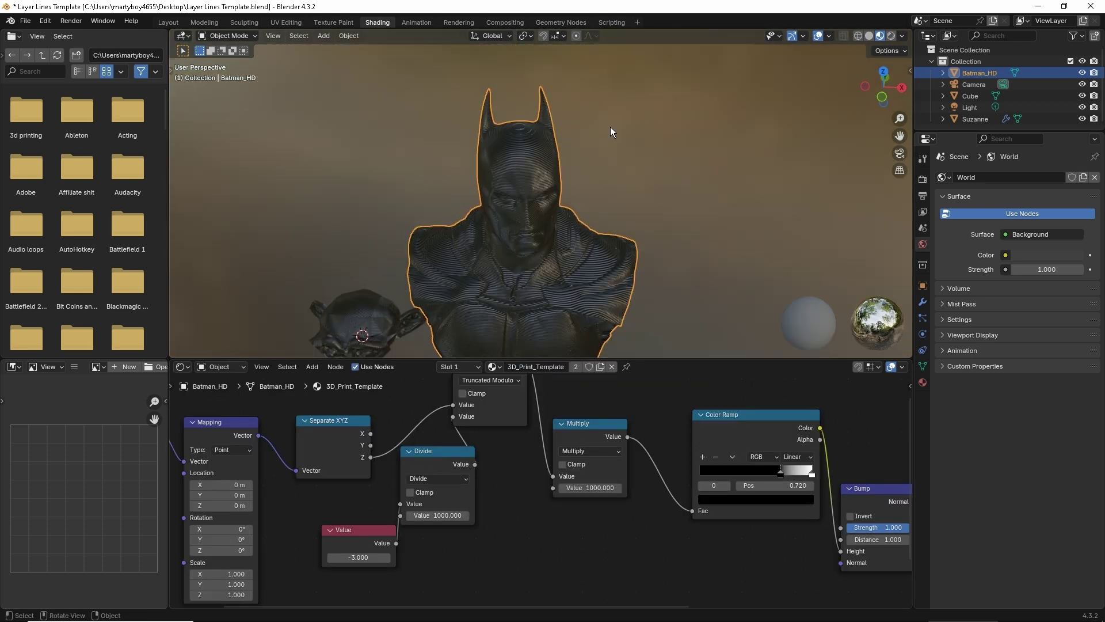
- Make the layer lines finer by setting the material's Value node to -1.5 and further to -1.1
drag(362, 557, 448, 556)
scroll(463, 219, up, 1)
scroll(463, 220, up, 1)
shift+middle_drag(524, 118, 537, 188)
scroll(536, 187, up, 2)
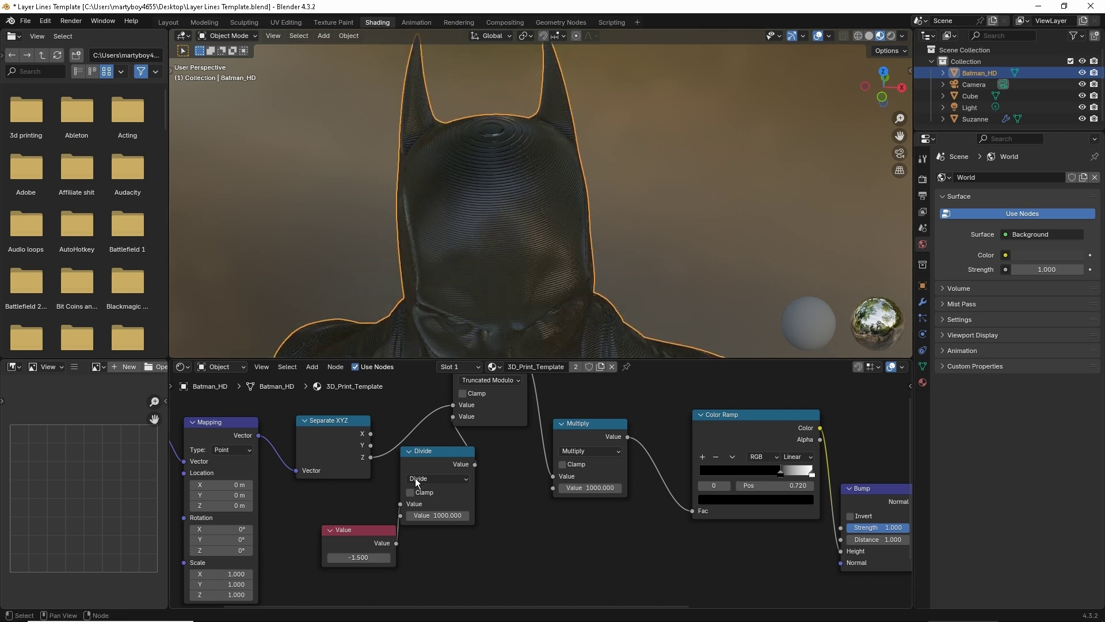
drag(357, 557, 381, 558)
mouse_move(380, 174)
mouse_down()
mouse_move(354, 169)
mouse_move(367, 173)
mouse_up()
- Set the Principled BSDF base color to dark blue (#002376FF) and deselect the bust
middle_drag(716, 480, 334, 500)
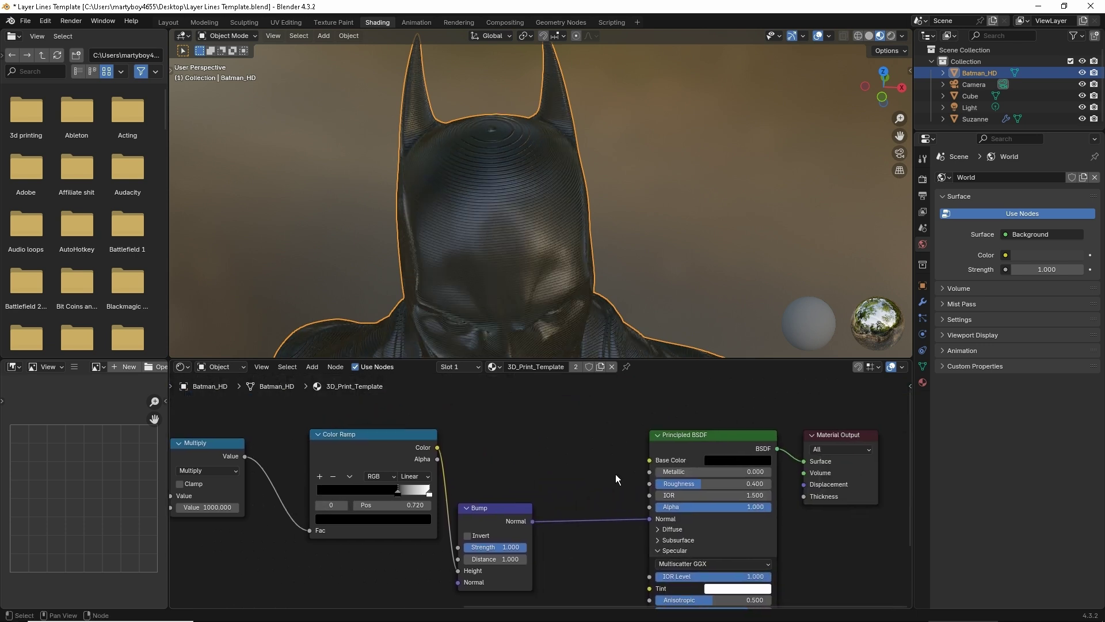
click(735, 461)
drag(801, 363, 780, 298)
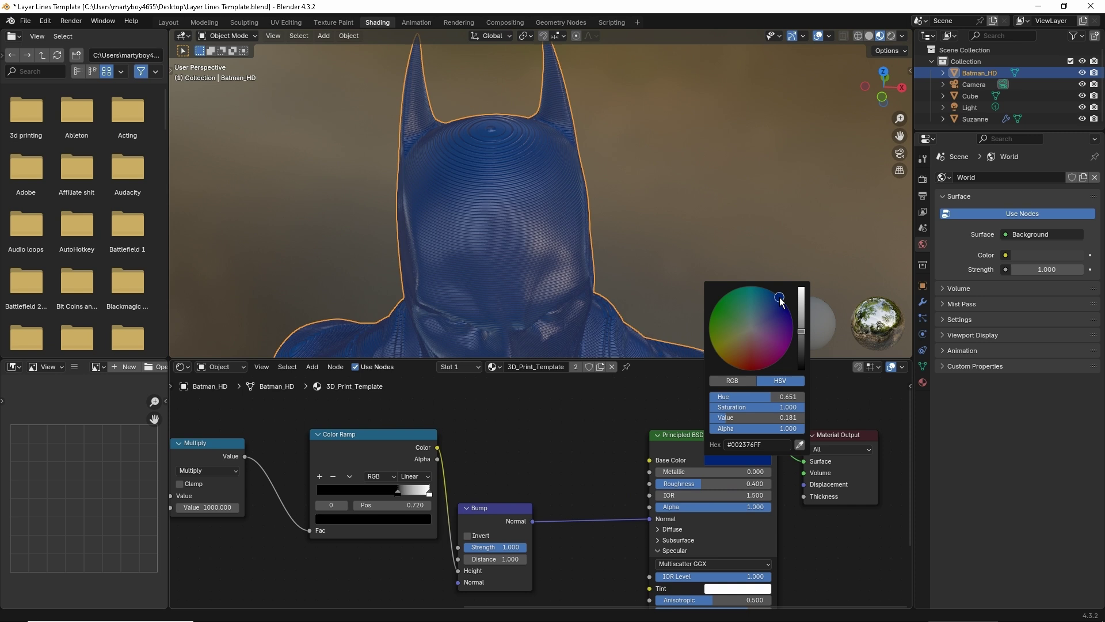
scroll(438, 260, down, 4)
shift+middle_drag(494, 270, 446, 74)
scroll(474, 216, down, 2)
shift+middle_drag(555, 242, 588, 315)
click(593, 212)
- Examine the layer lines on the blue bust's face, cape and chest up close
middle_drag(607, 243, 664, 175)
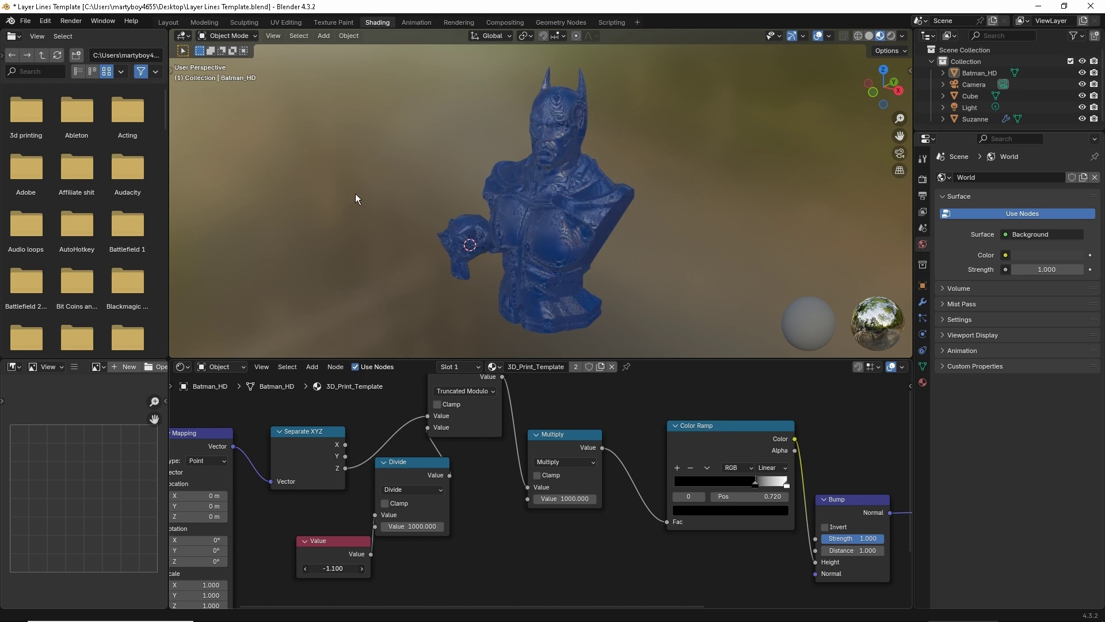
scroll(537, 254, up, 3)
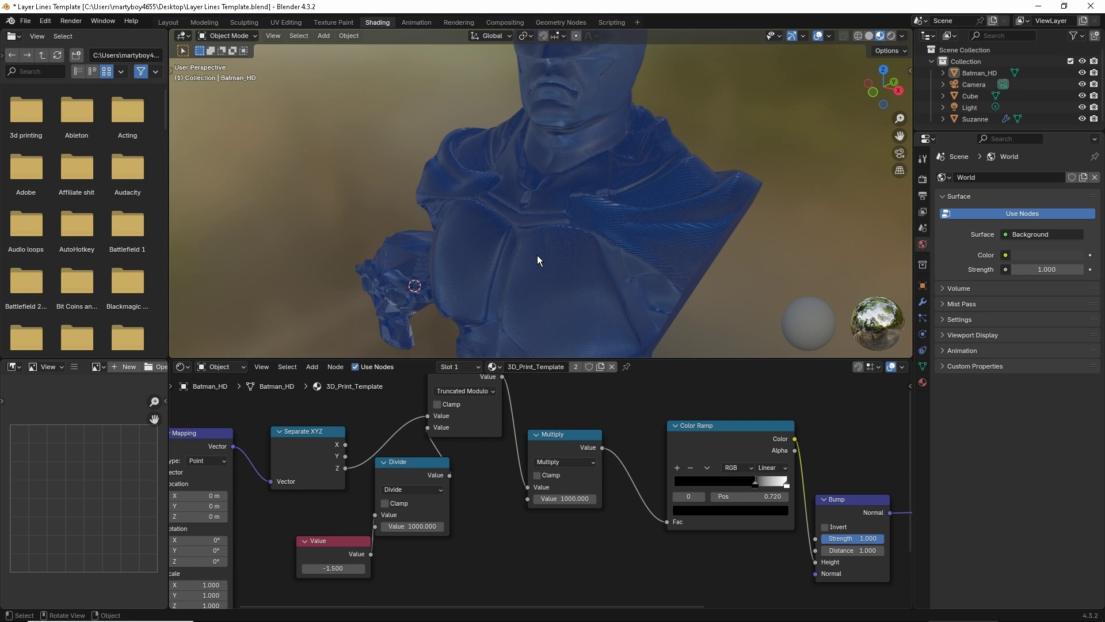
scroll(548, 219, down, 2)
scroll(554, 196, up, 3)
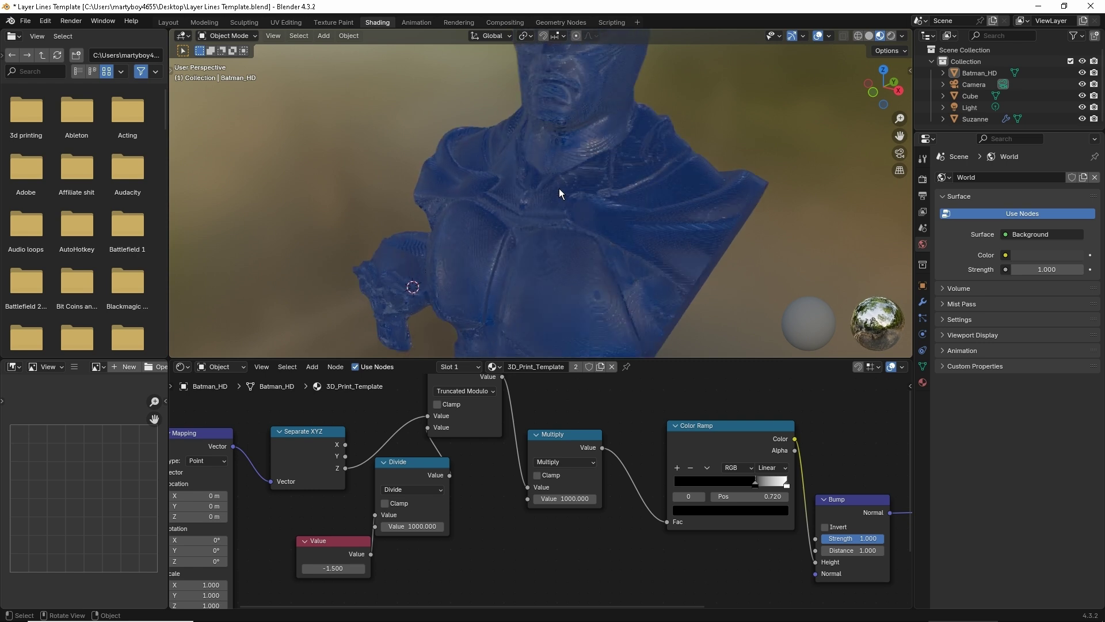
shift+middle_drag(577, 142, 568, 217)
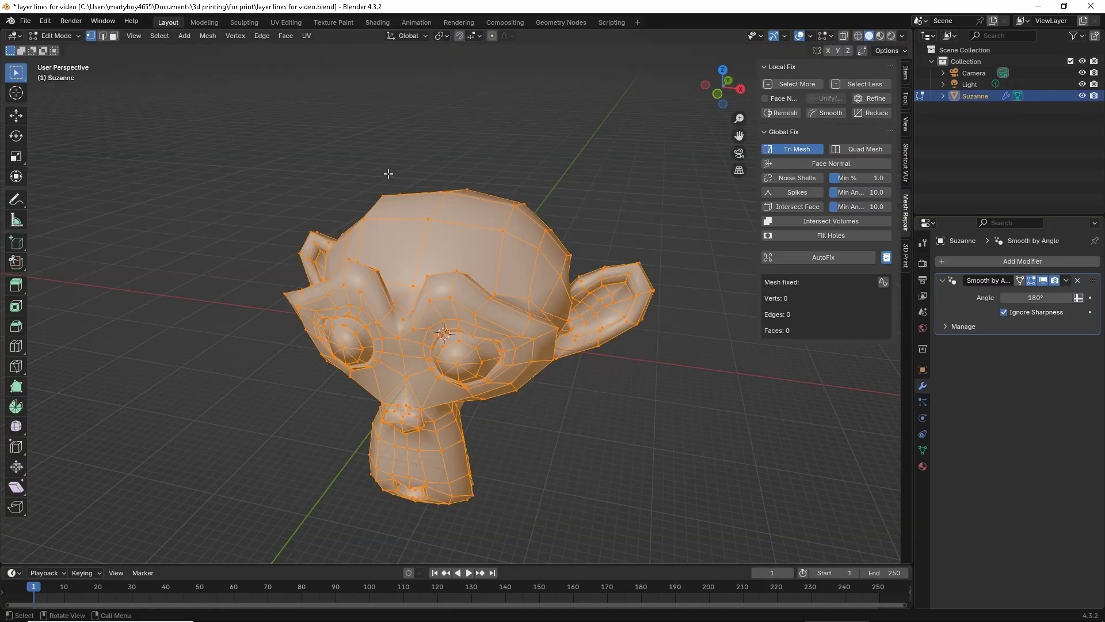
middle_drag(301, 187, 485, 275)
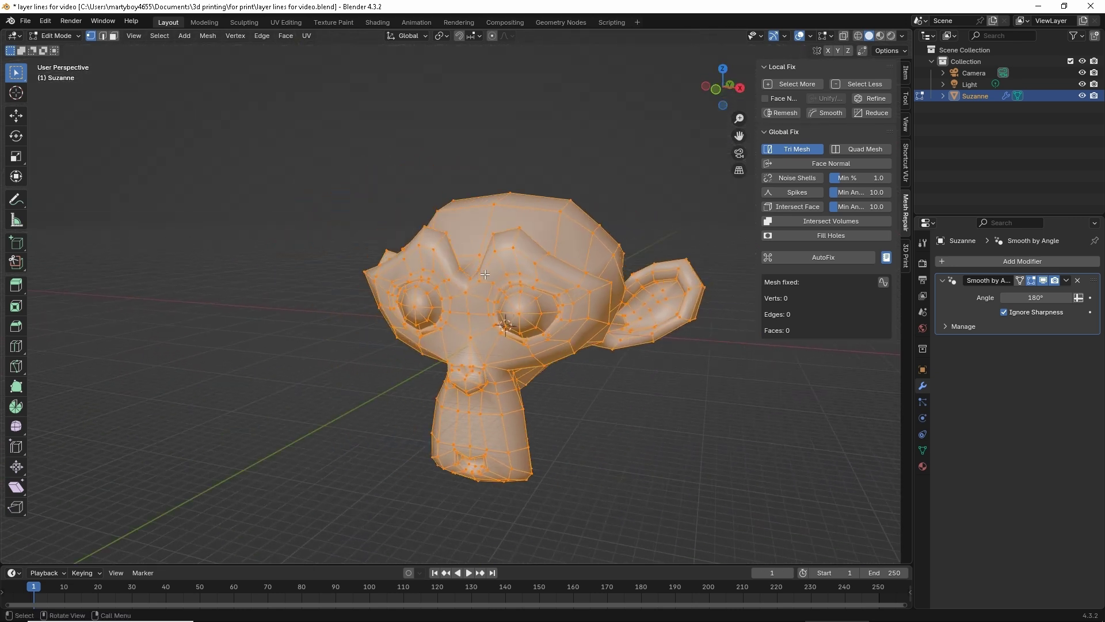